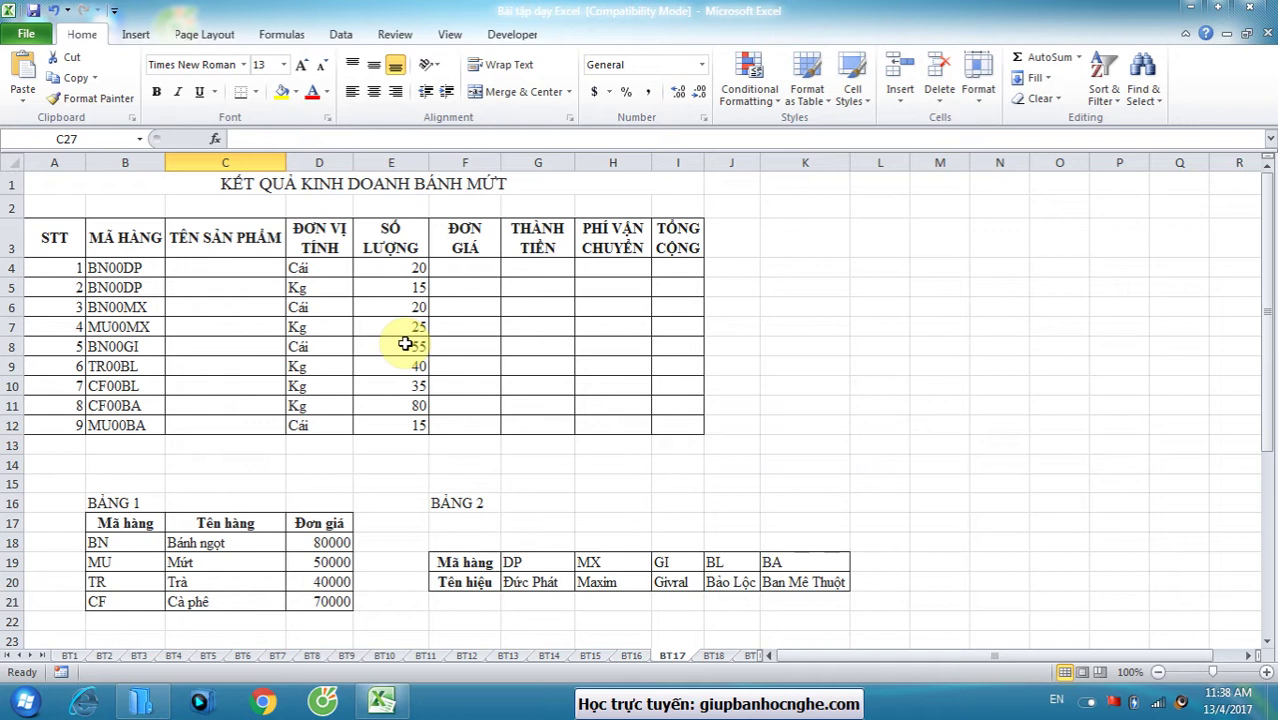
- Scroll down sheet BT17 to reveal the Yêu cầu requirements list below the lookup tables
{"action": "scroll", "coordinate": [391, 329], "scroll_direction": "down", "scroll_amount": 3}
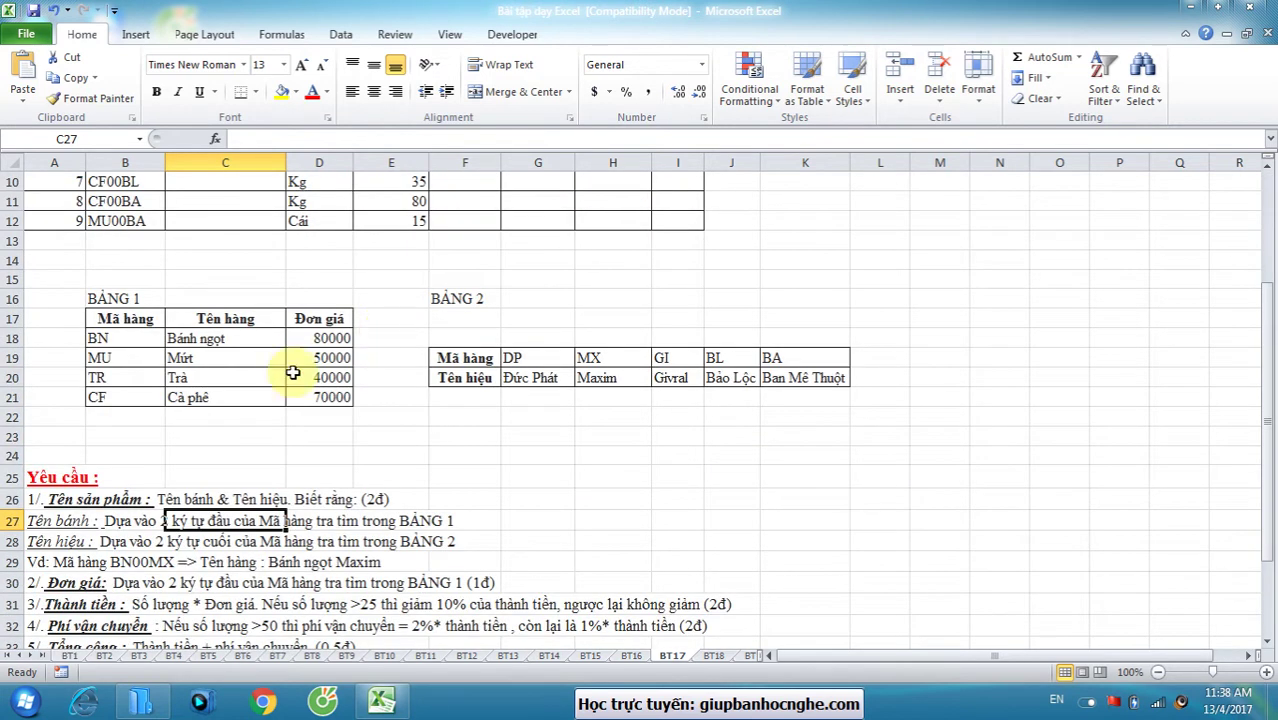
- Change the word 'bánh' to 'hàng' in requirement line A26
{"action": "double_click", "coordinate": [50, 498]}
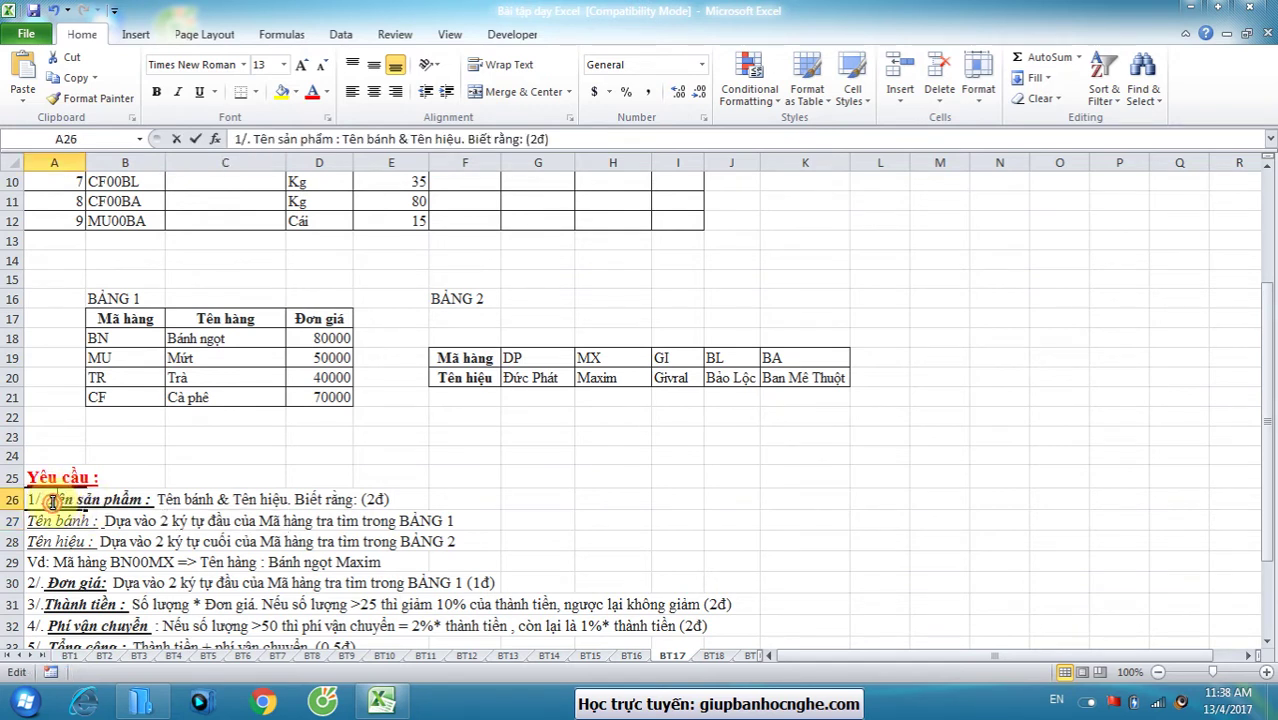
{"action": "left_click", "coordinate": [214, 497]}
{"action": "key", "text": "BackSpace"}
{"action": "key", "text": "BackSpace"}
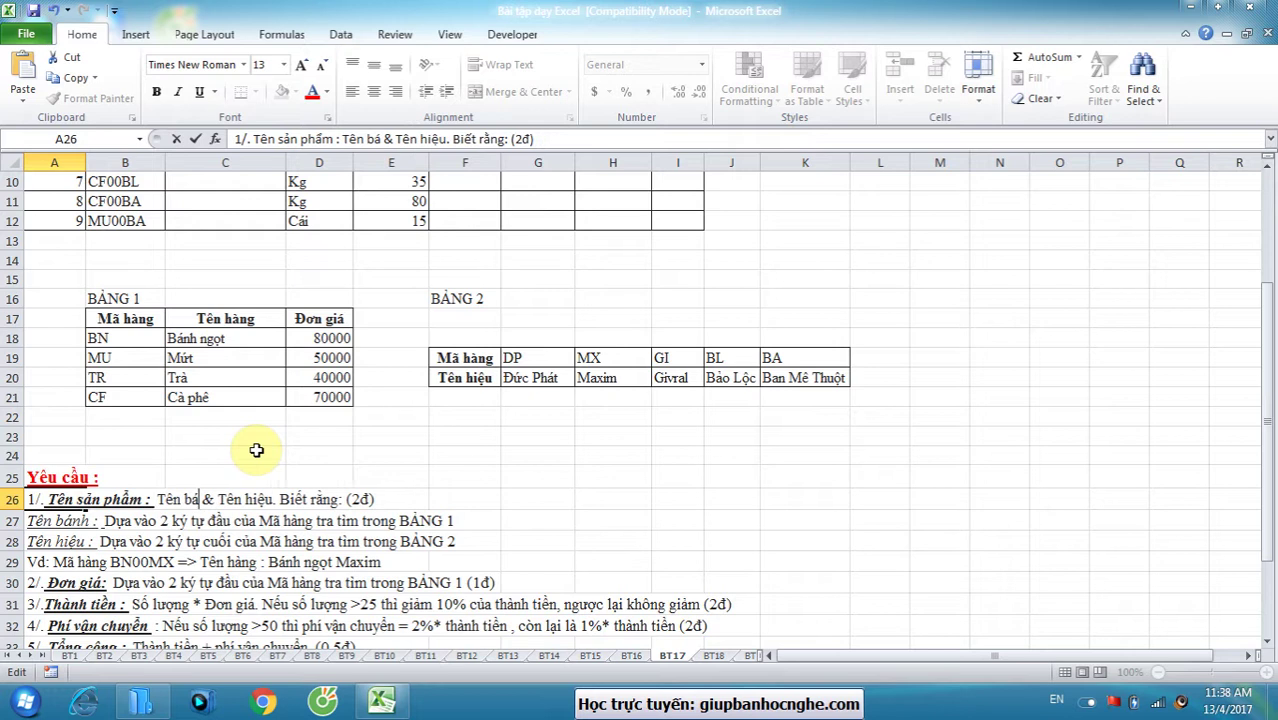
{"action": "key", "text": "BackSpace"}
{"action": "key", "text": "BackSpace"}
{"action": "type", "text": "hàng"}
{"action": "key", "text": "Return"}
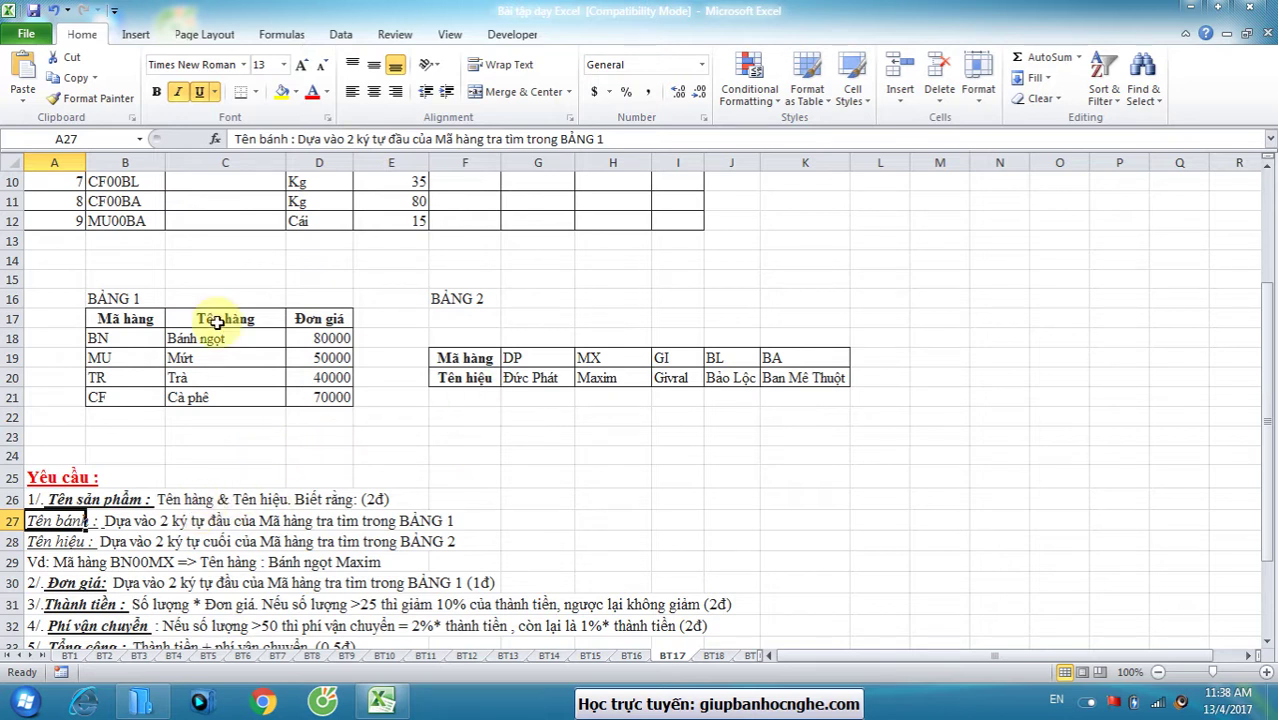
- Highlight the BẢNG 1 product names and the BẢNG 2 brand names for reference
{"action": "left_click_drag", "start_coordinate": [210, 338], "coordinate": [210, 397]}
{"action": "left_click_drag", "start_coordinate": [543, 374], "coordinate": [817, 378]}
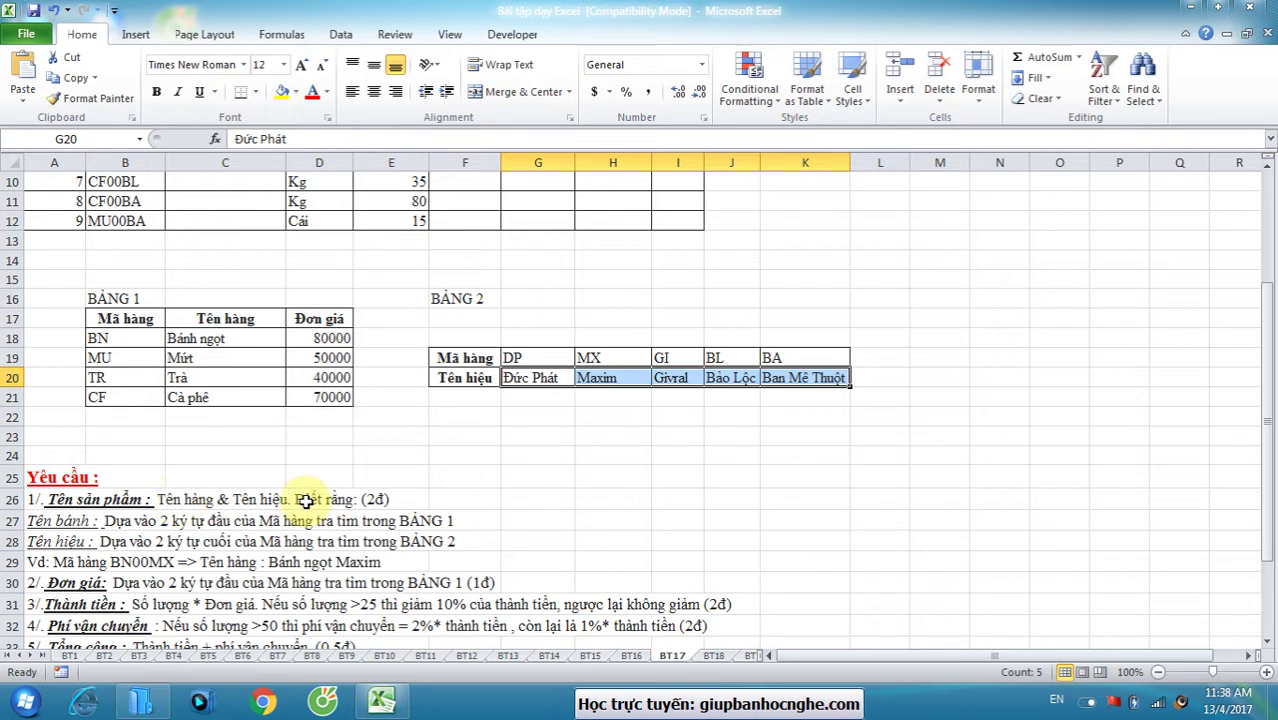
{"action": "left_click_drag", "start_coordinate": [228, 336], "coordinate": [226, 400]}
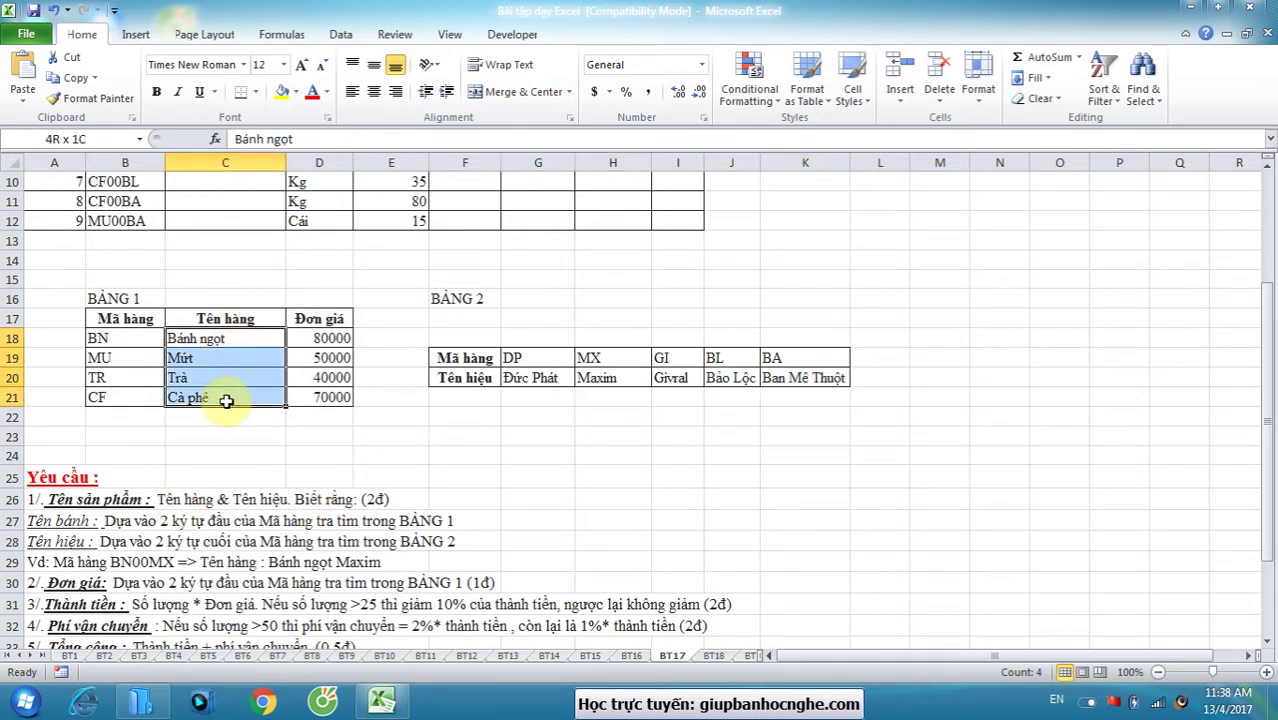
- Replace 'bánh' with 'hàng' in the Tên bánh line in A27
{"action": "double_click", "coordinate": [78, 521]}
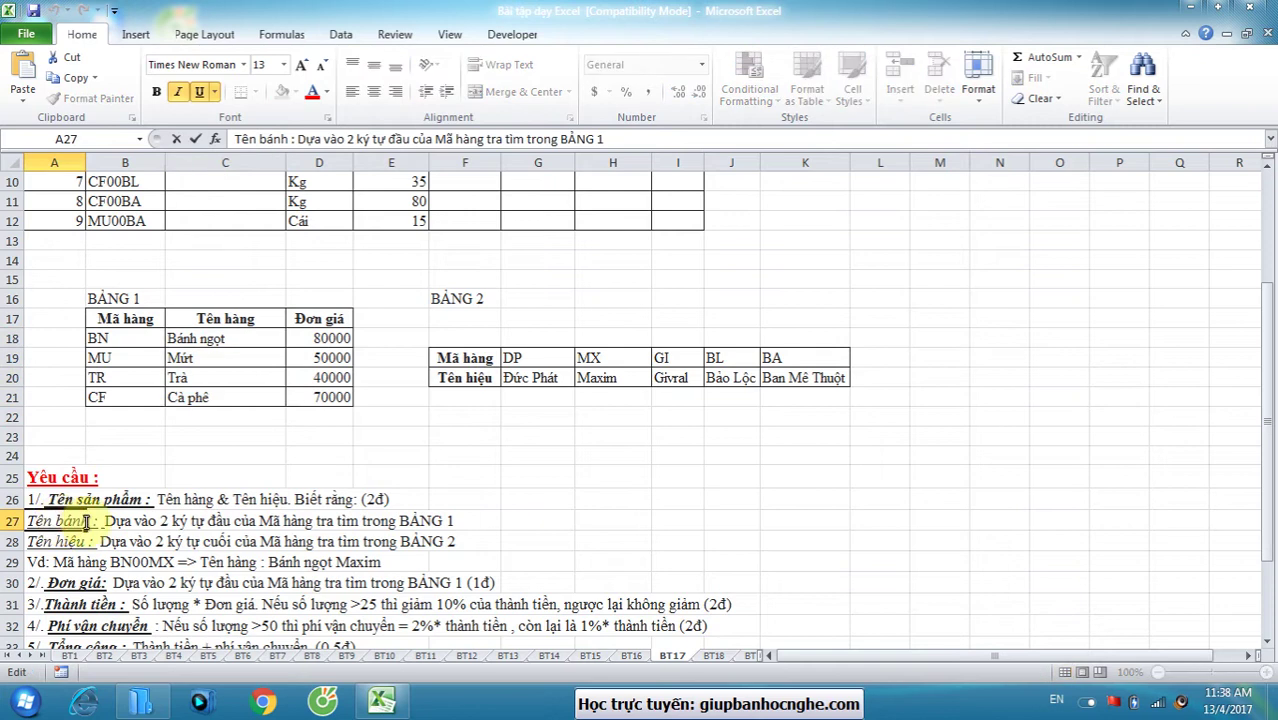
{"action": "left_click", "coordinate": [87, 521]}
{"action": "key", "text": "BackSpace"}
{"action": "key", "text": "BackSpace"}
{"action": "key", "text": "BackSpace"}
{"action": "key", "text": "BackSpace"}
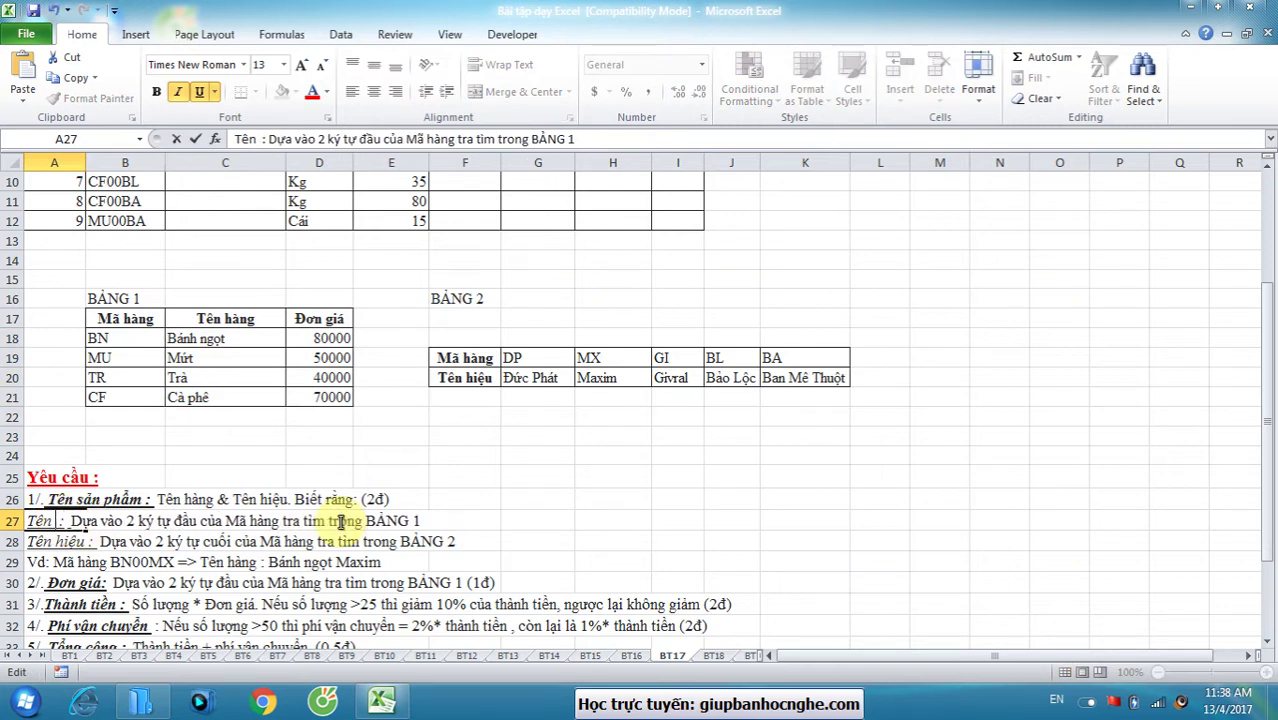
{"action": "type", "text": "hàng"}
{"action": "key", "text": "Return"}
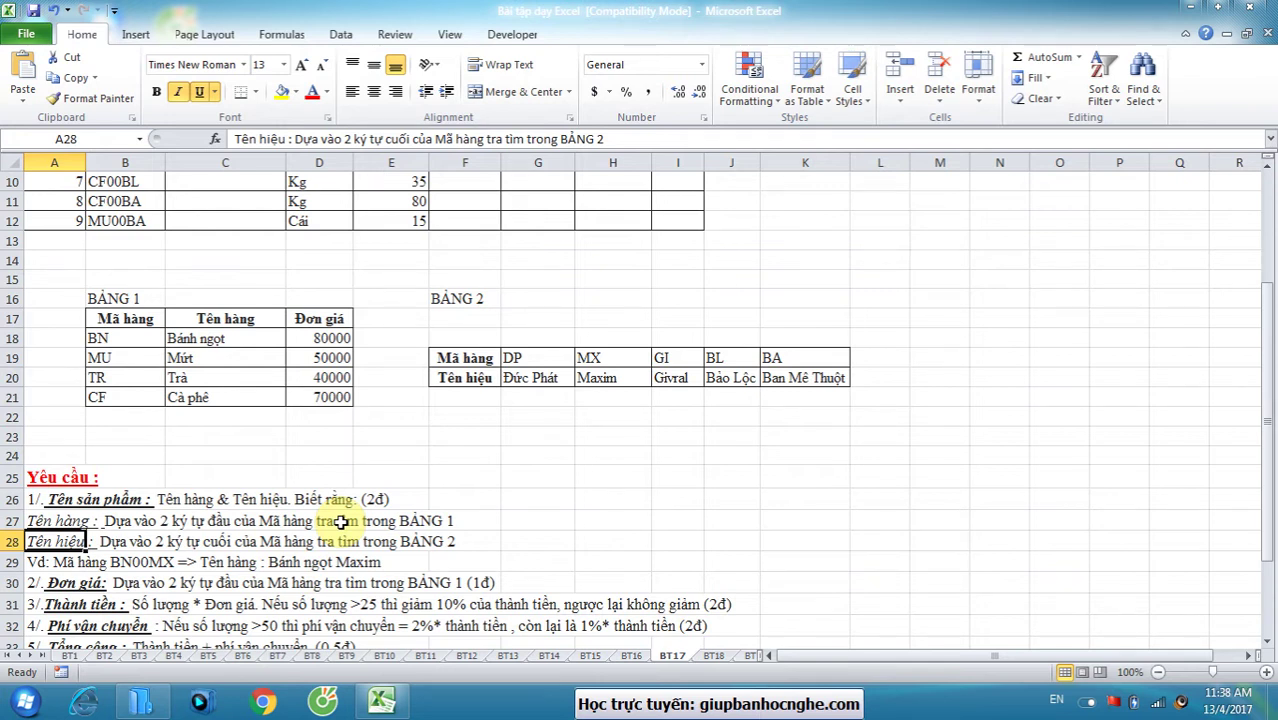
- Highlight the BẢNG 1 product names and codes, then the product codes in B4:B12
{"action": "left_click_drag", "start_coordinate": [200, 338], "coordinate": [200, 385]}
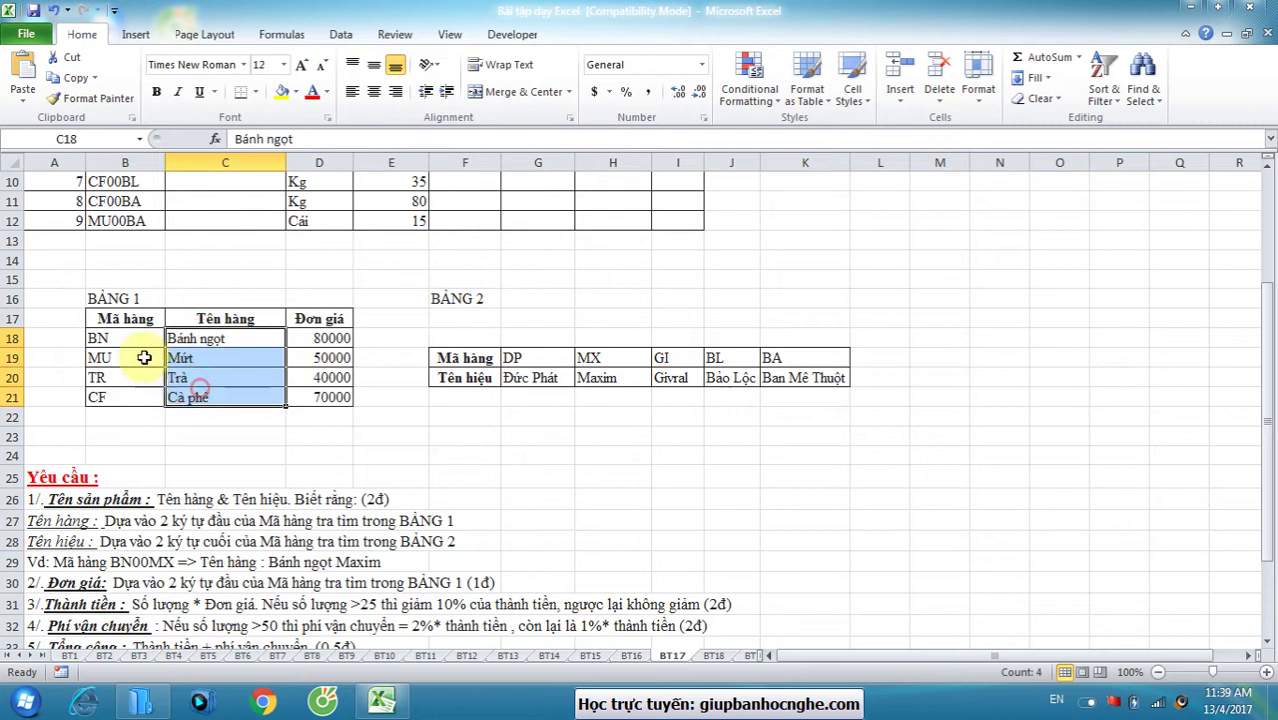
{"action": "left_click_drag", "start_coordinate": [134, 338], "coordinate": [139, 397]}
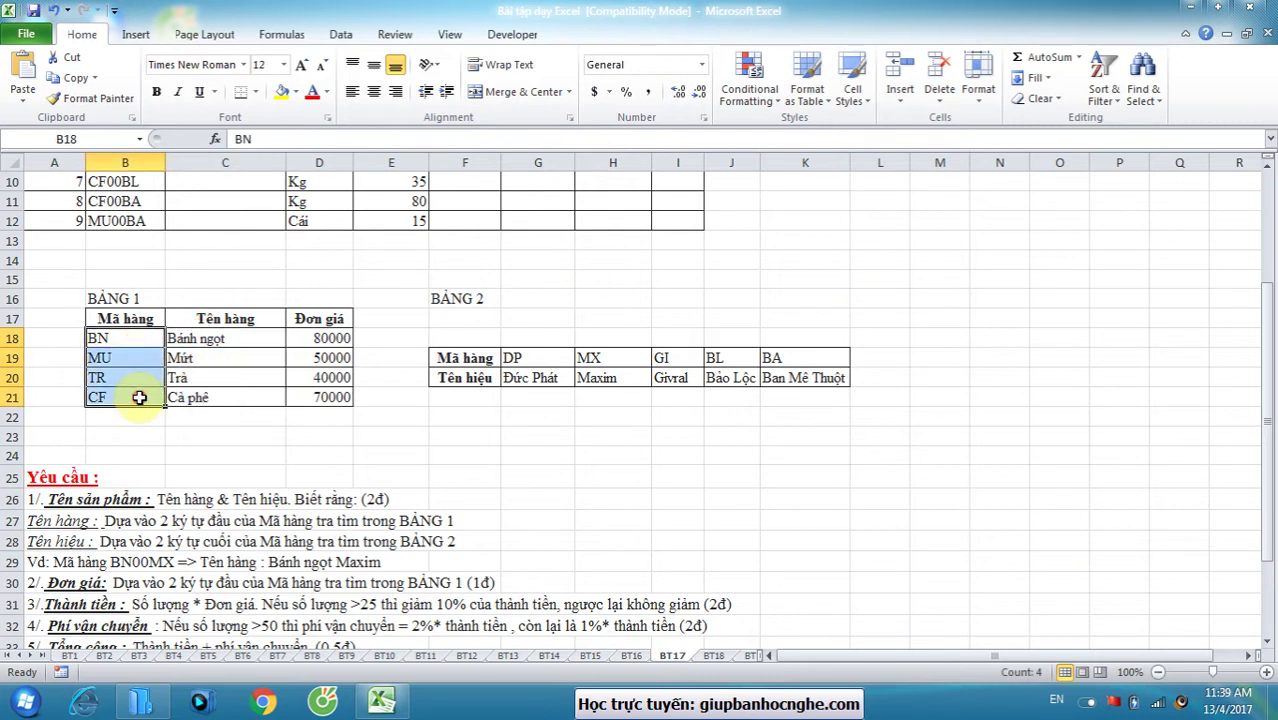
{"action": "scroll", "coordinate": [139, 397], "scroll_direction": "up", "scroll_amount": 3}
{"action": "left_click_drag", "start_coordinate": [126, 267], "coordinate": [128, 420]}
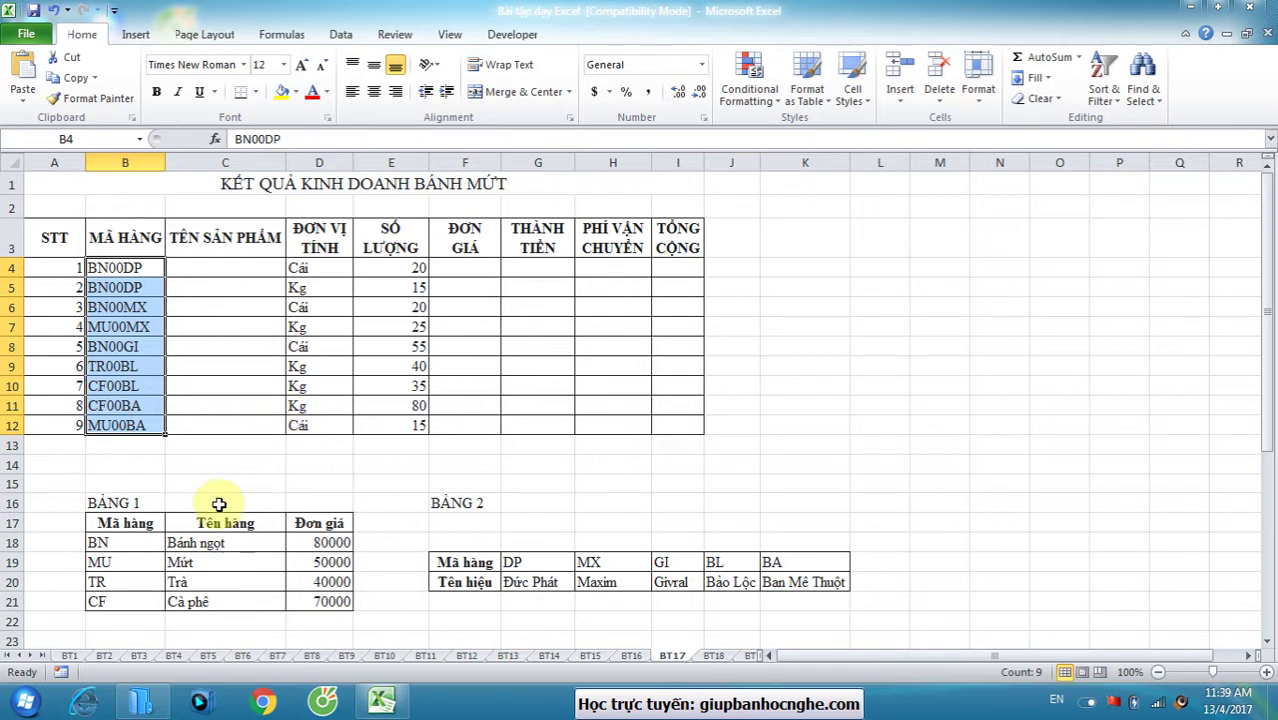
- Enter =VLOOKUP(LEFT(B4,2),$B$18:$D$21,2,0) in C4 to look up the product name
{"action": "left_click", "coordinate": [216, 264]}
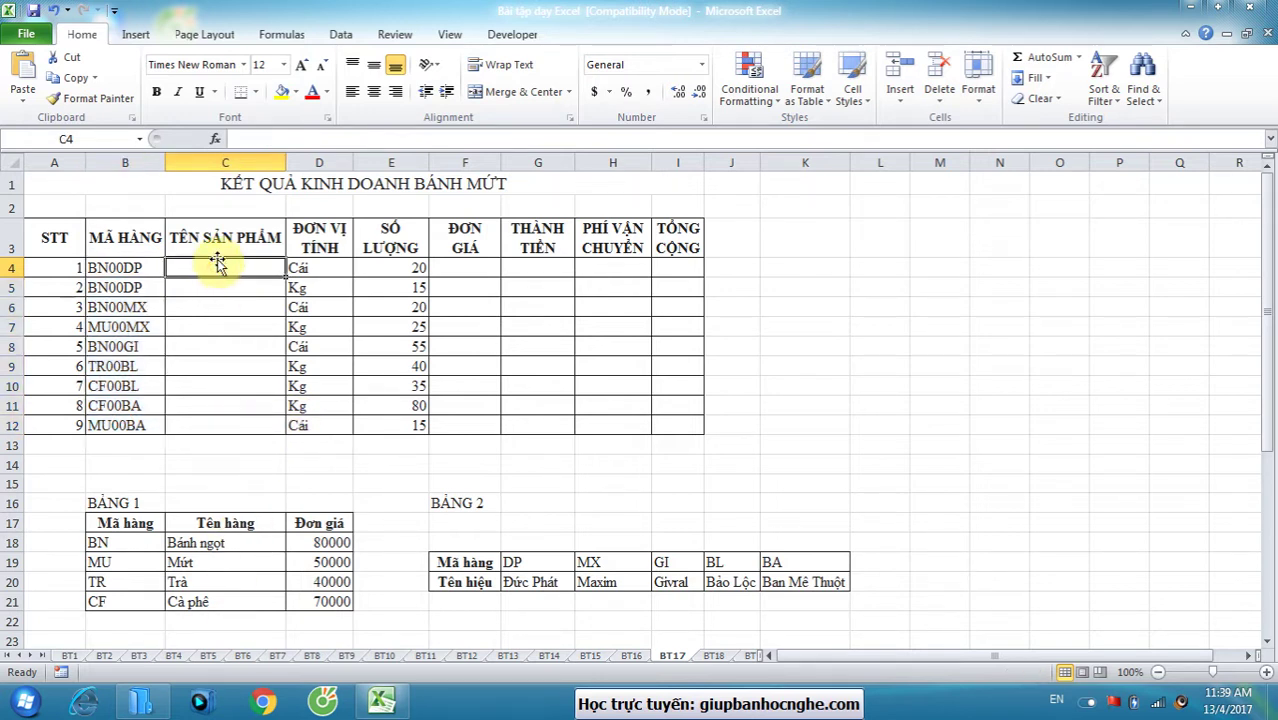
{"action": "type", "text": "=vl"}
{"action": "key", "text": "Tab"}
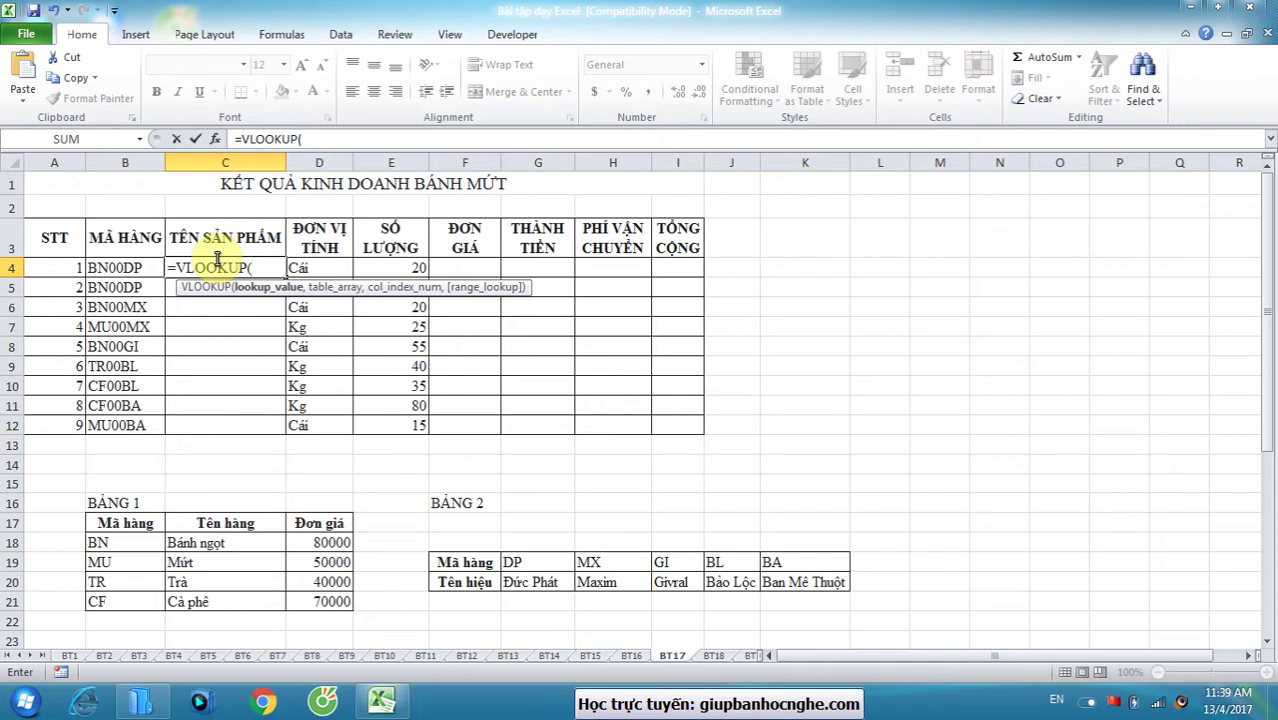
{"action": "type", "text": "lef"}
{"action": "key", "text": "Tab"}
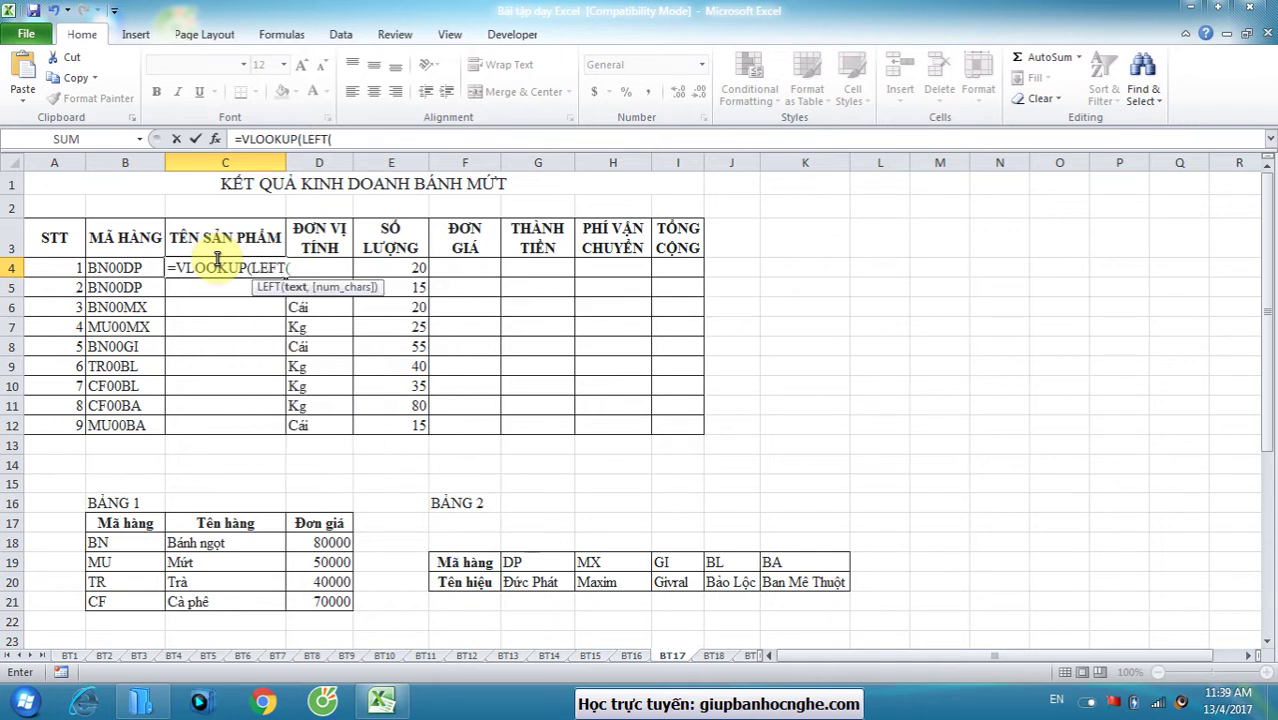
{"action": "left_click", "coordinate": [111, 267]}
{"action": "type", "text": ","}
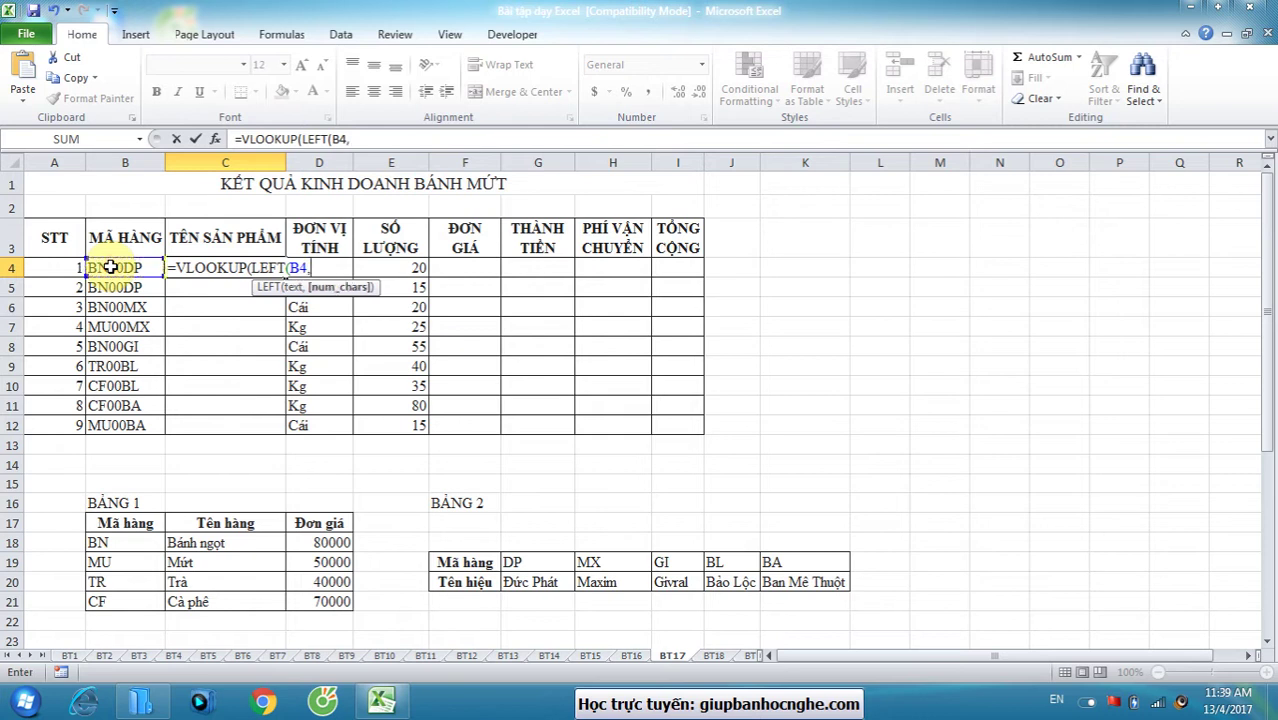
{"action": "type", "text": "2)"}
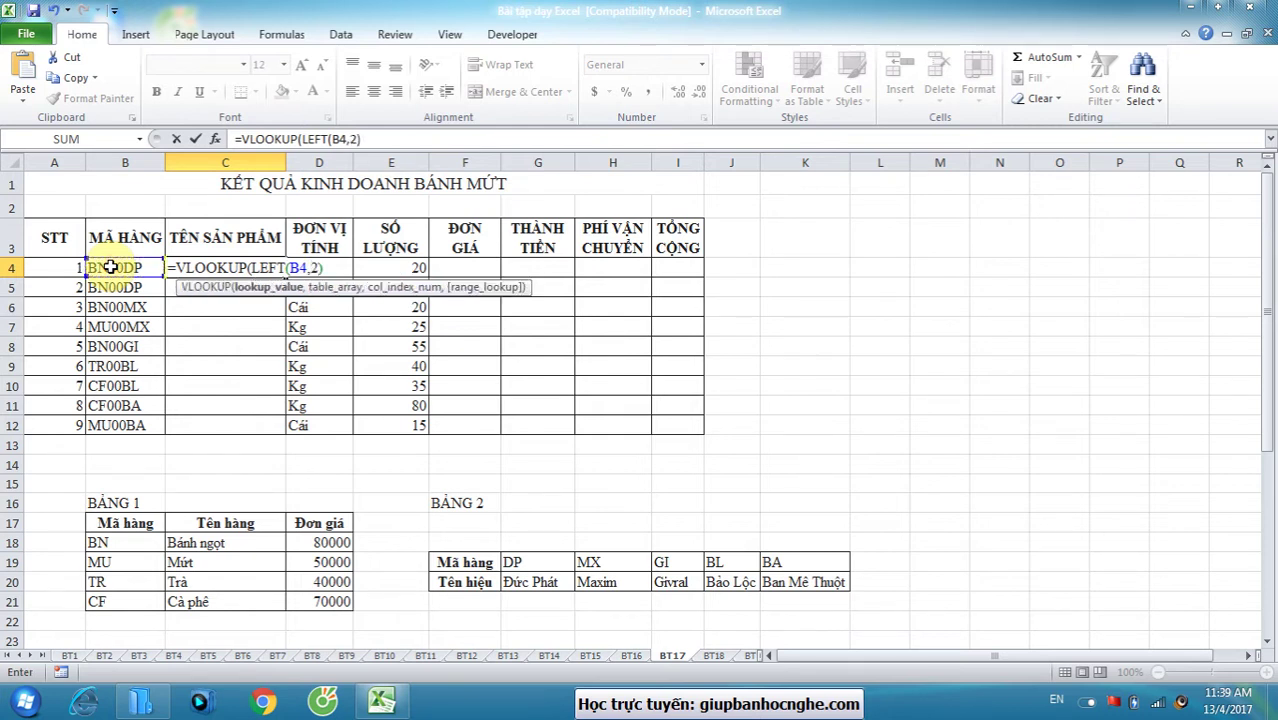
{"action": "type", "text": ","}
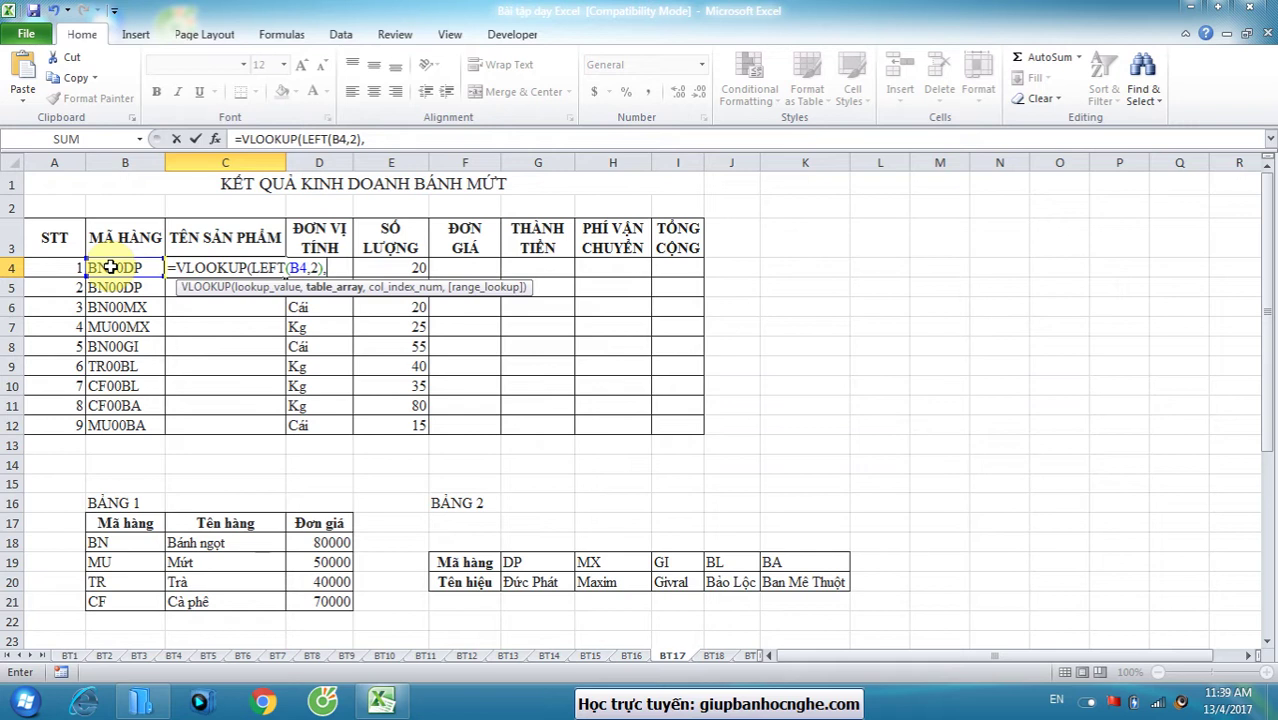
{"action": "left_click_drag", "start_coordinate": [94, 541], "coordinate": [305, 600]}
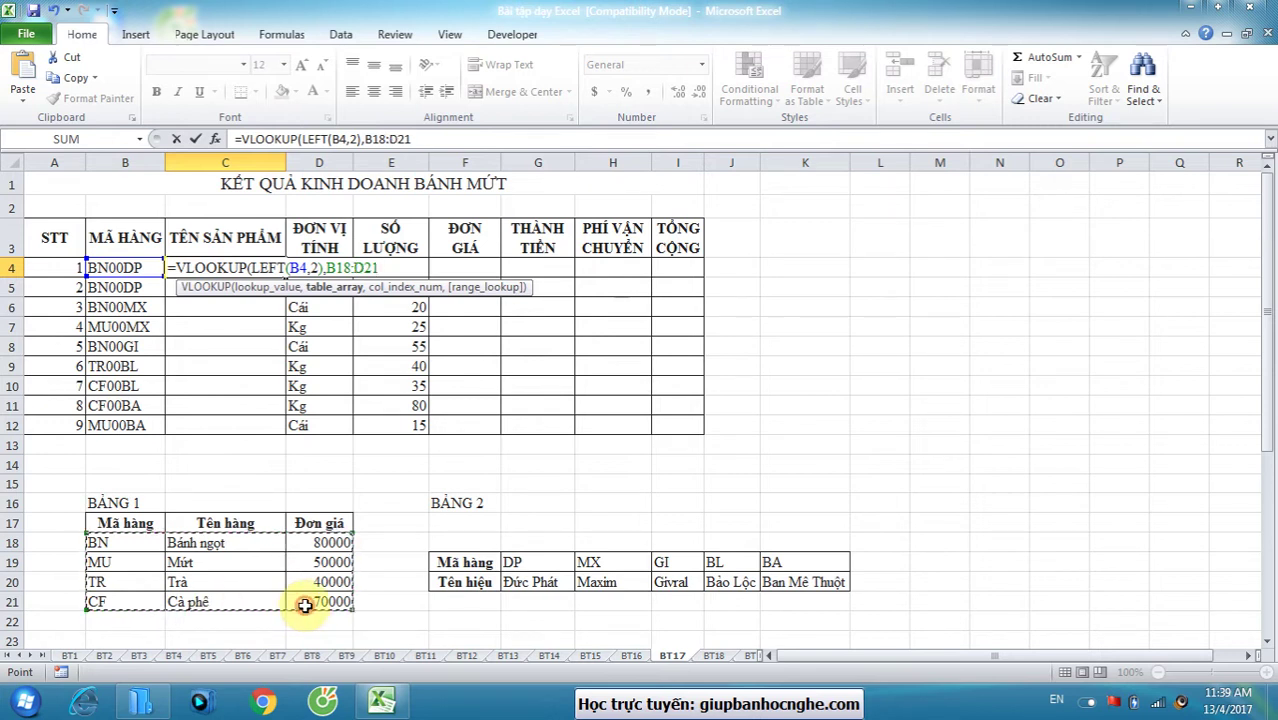
{"action": "key", "text": "F4"}
{"action": "type", "text": ","}
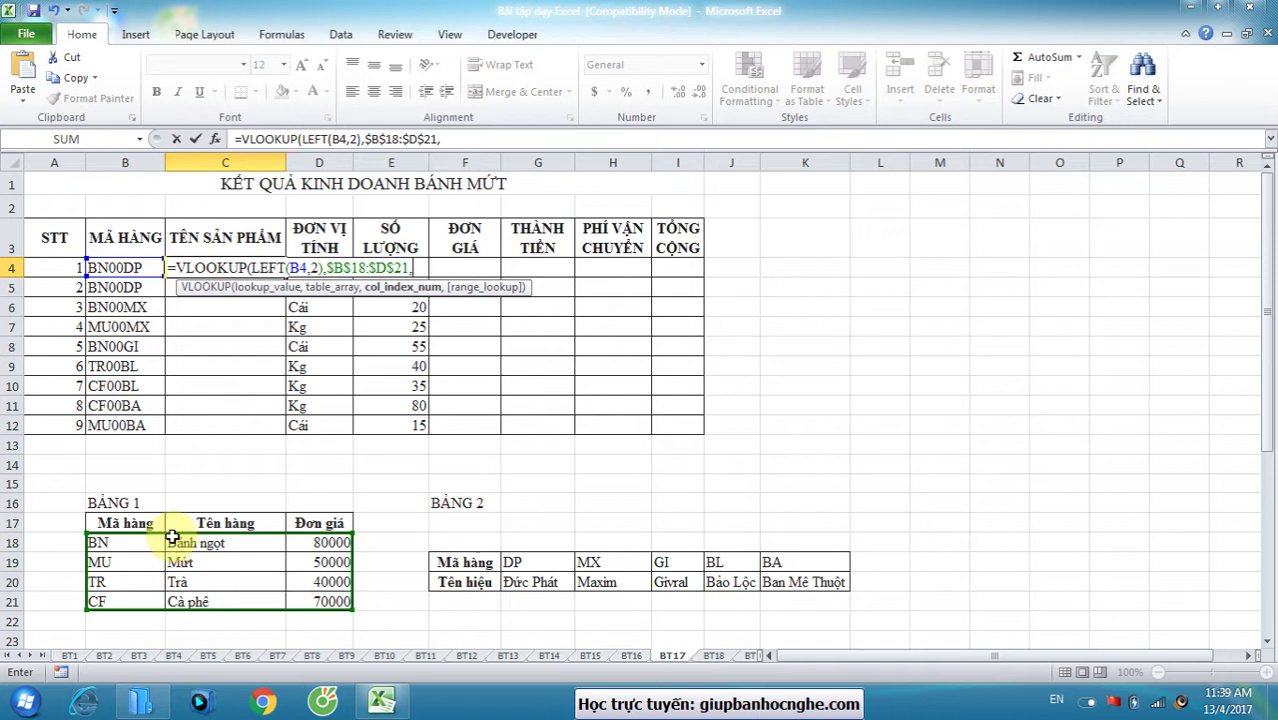
{"action": "type", "text": "2"}
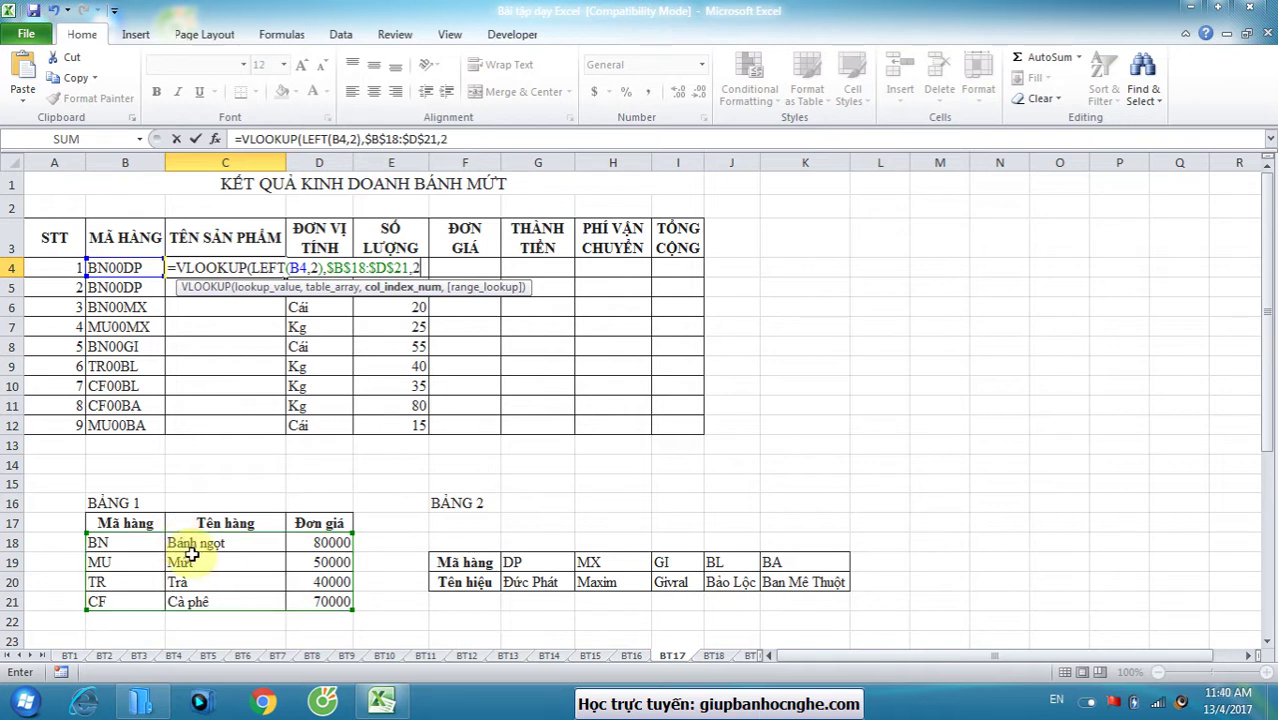
{"action": "type", "text": ",0)"}
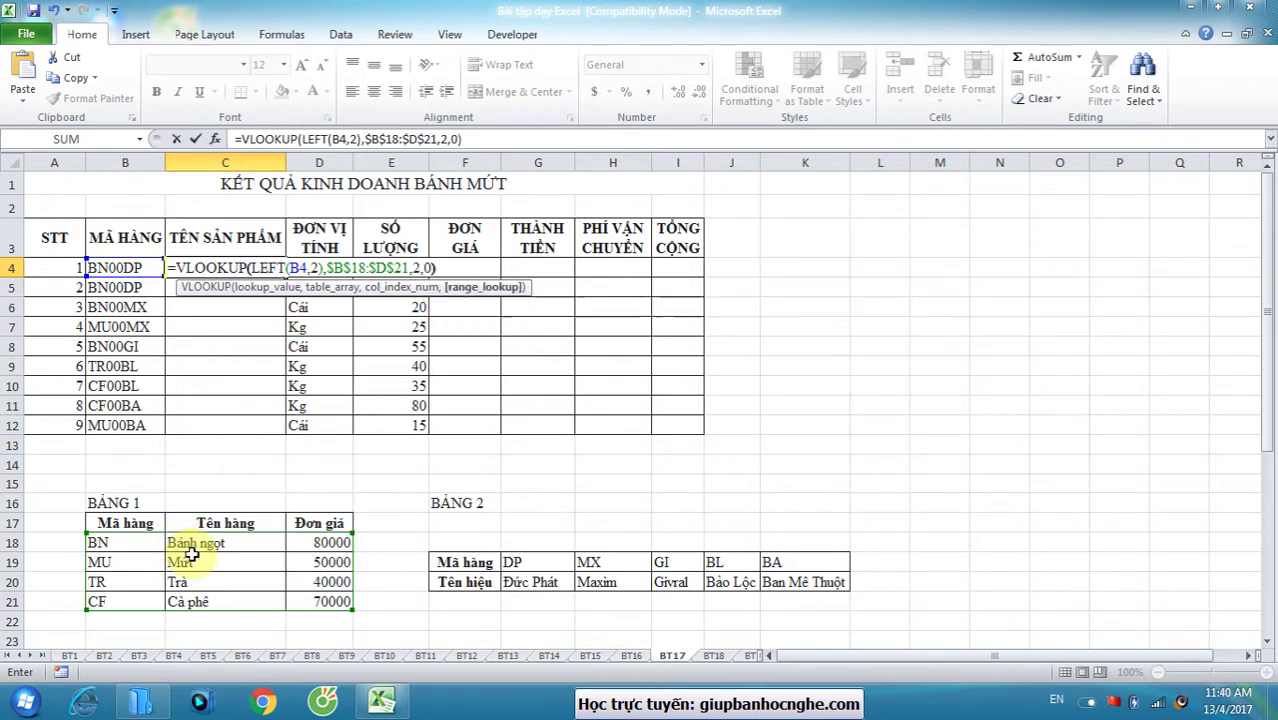
{"action": "scroll", "coordinate": [190, 555], "scroll_direction": "down", "scroll_amount": 4}
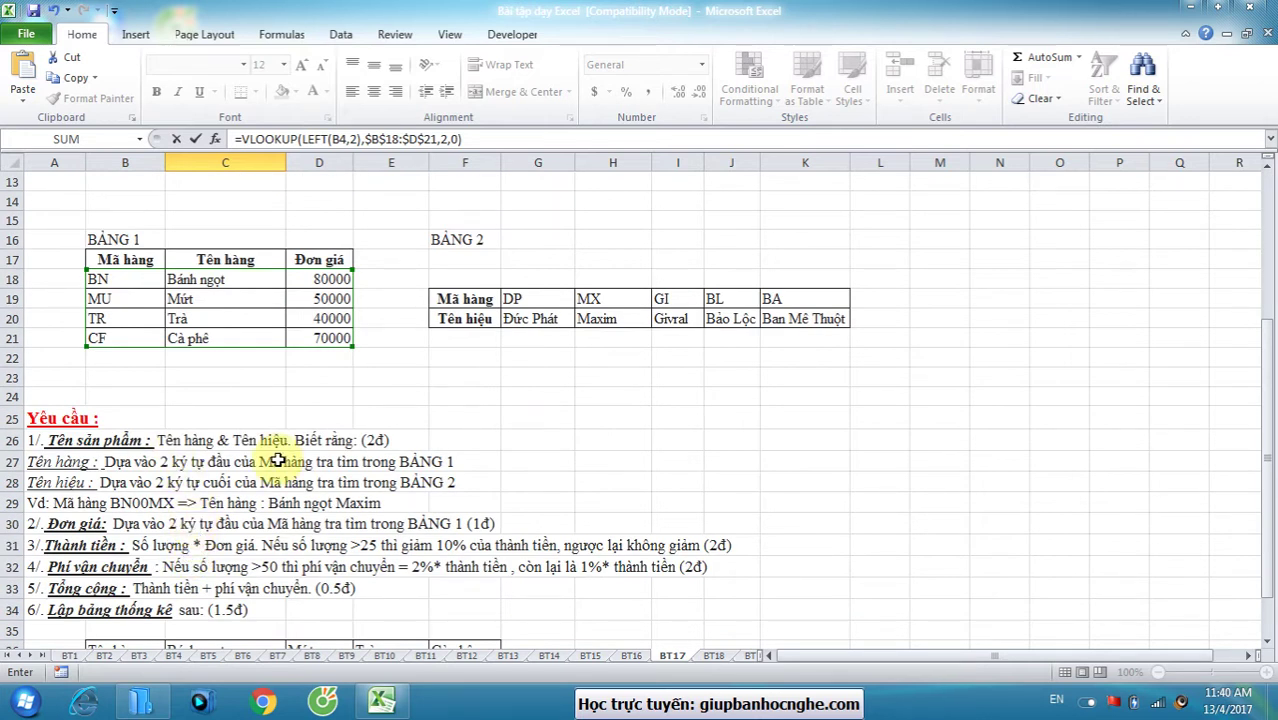
- Append &" "&HLOOKUP( to the C4 formula to begin the brand lookup
{"action": "scroll", "coordinate": [278, 460], "scroll_direction": "up", "scroll_amount": 4}
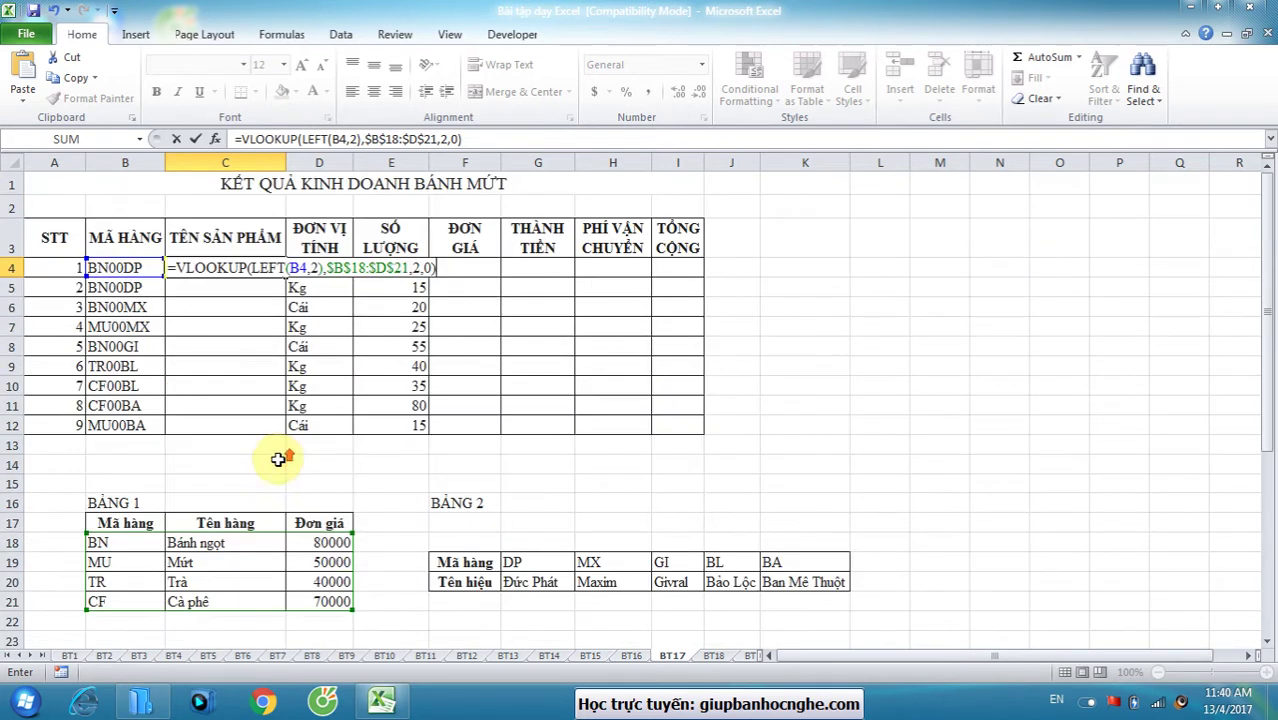
{"action": "type", "text": "&"}
{"action": "type", "text": "\" \"&"}
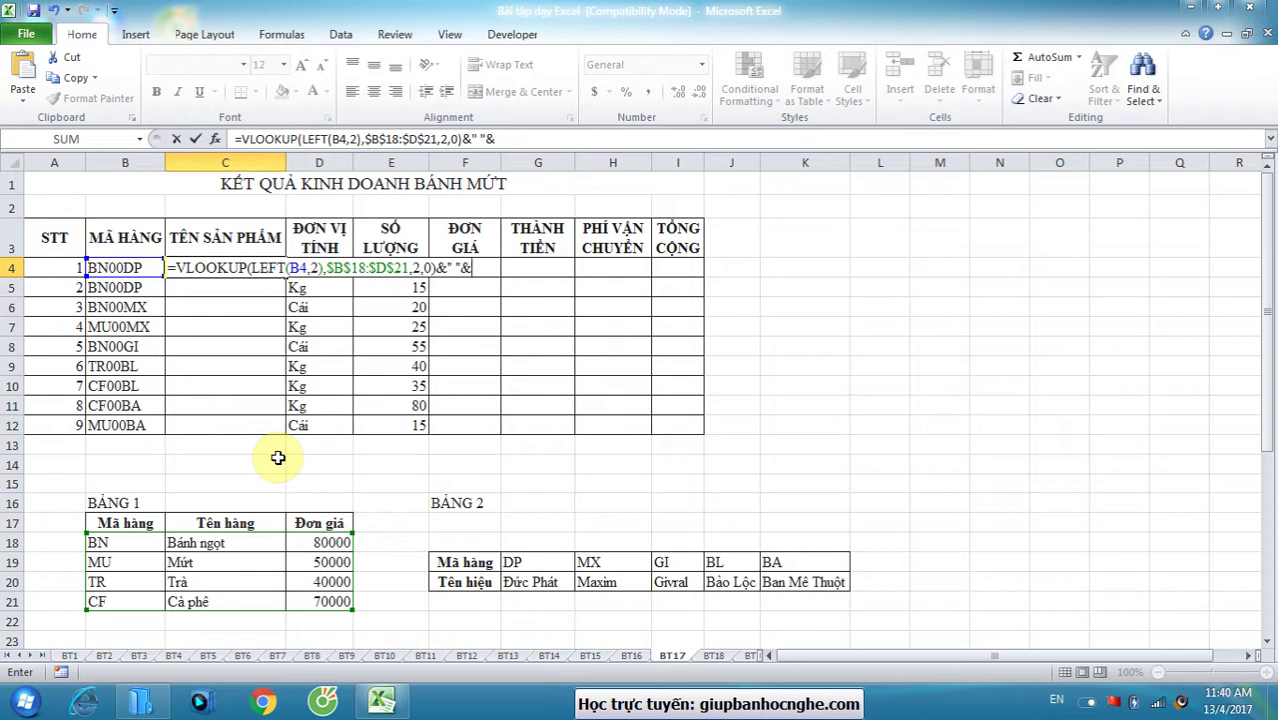
{"action": "scroll", "coordinate": [205, 560], "scroll_direction": "down", "scroll_amount": 3}
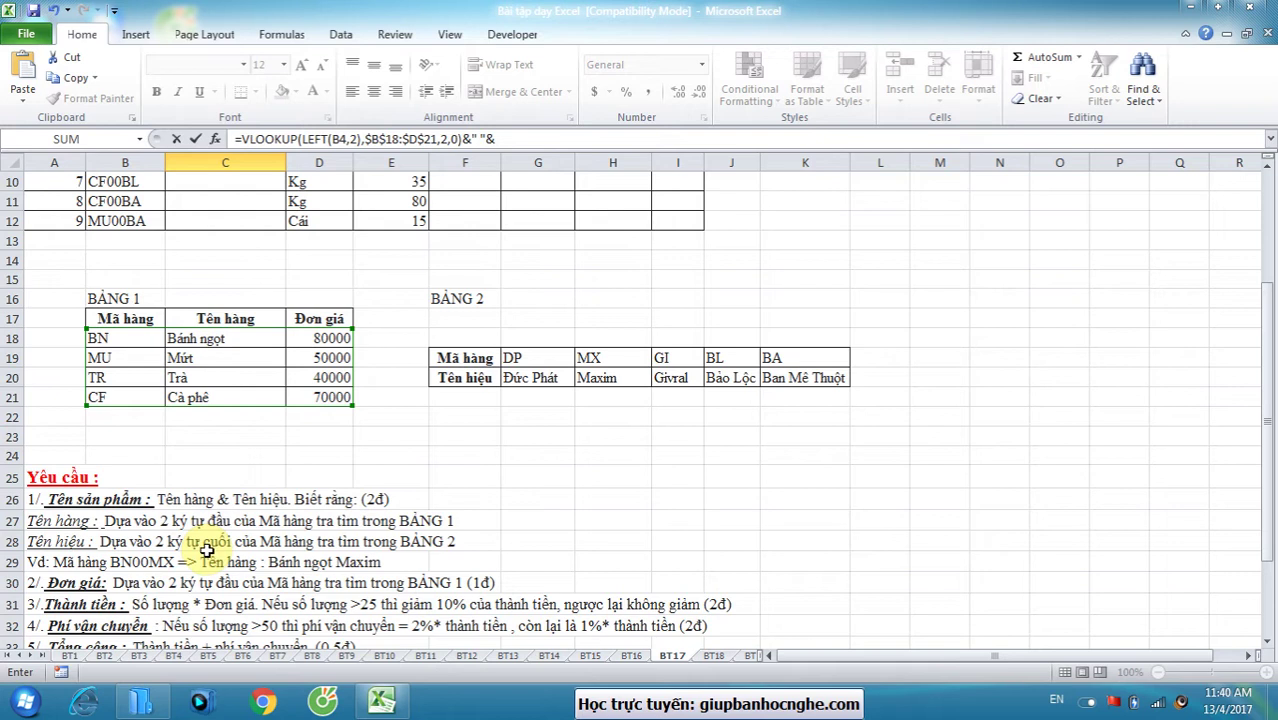
{"action": "scroll", "coordinate": [205, 549], "scroll_direction": "up", "scroll_amount": 3}
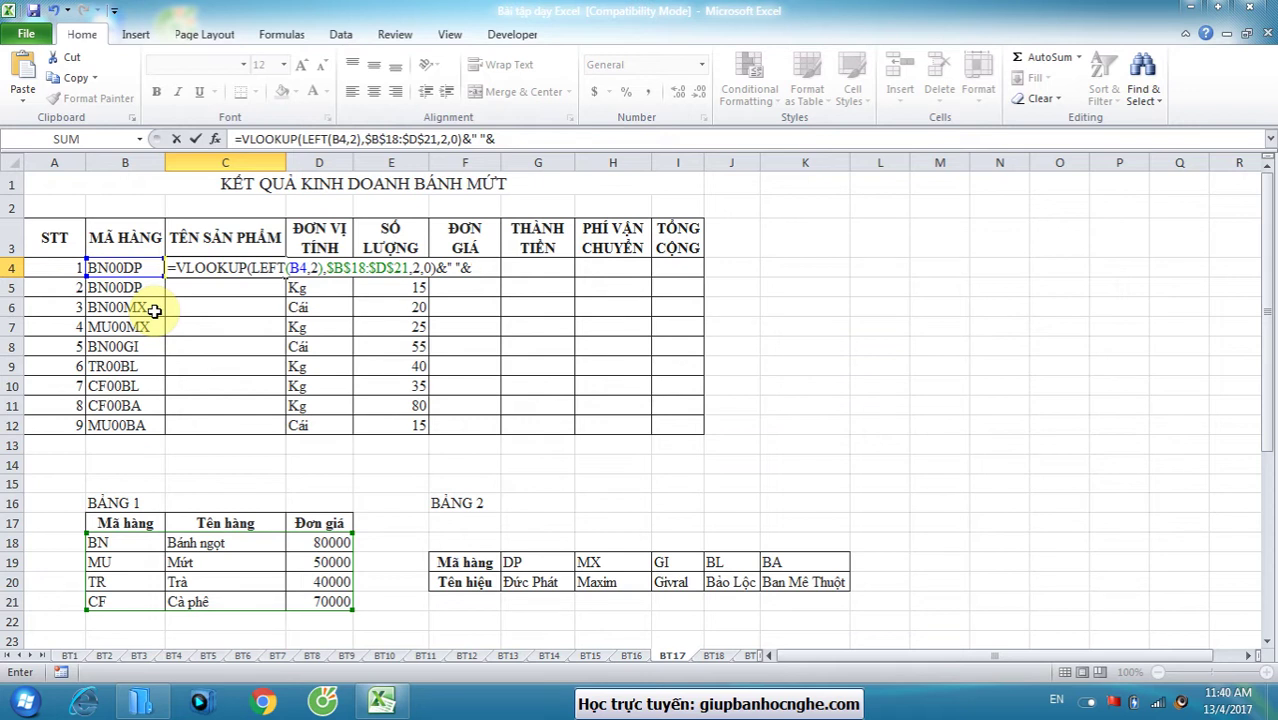
{"action": "type", "text": "HL"}
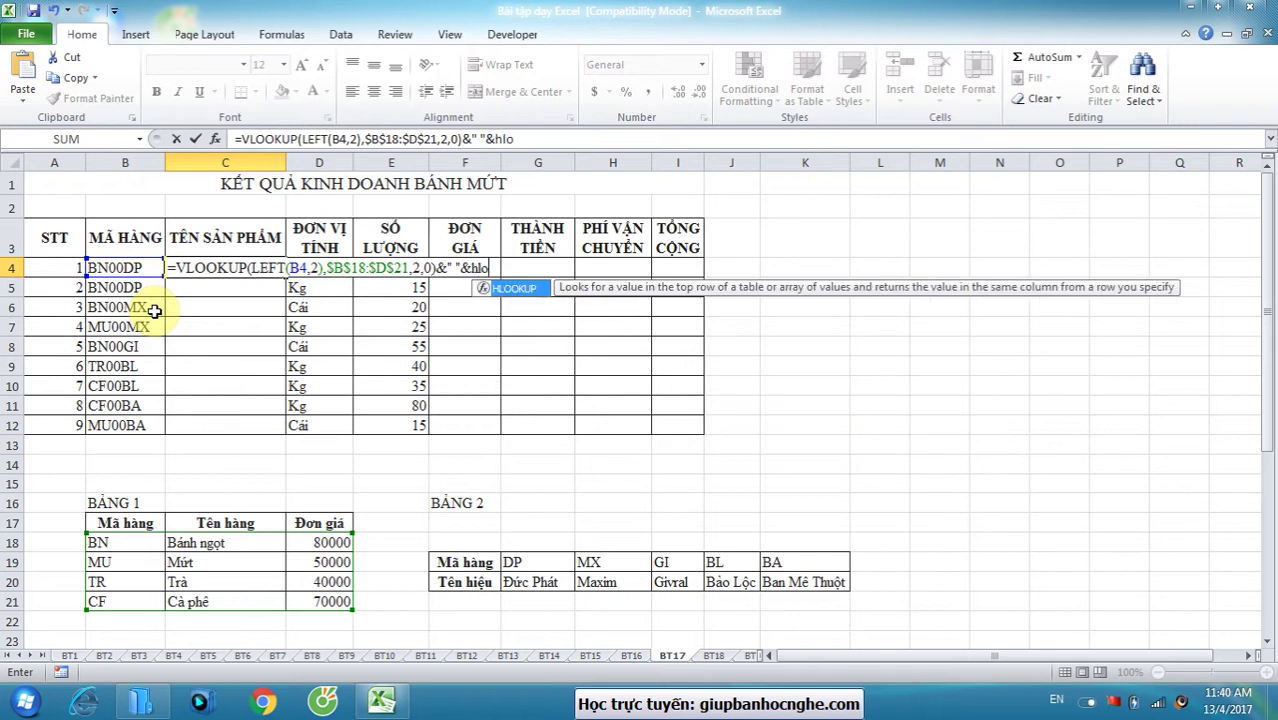
{"action": "key", "text": "Tab"}
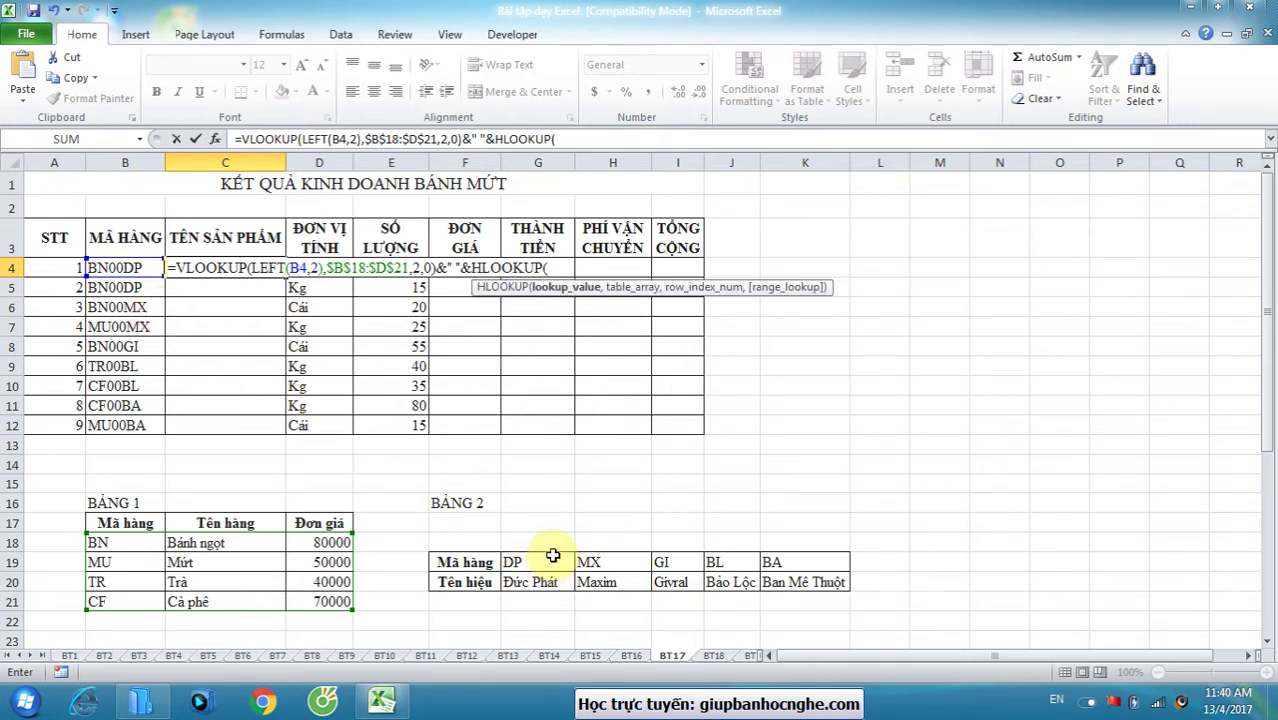
- Complete the brand lookup in C4 as HLOOKUP(RIGHT(B4,2),$G$19:$K$20,2,0)
{"action": "type", "text": "RIG"}
{"action": "key", "text": "Tab"}
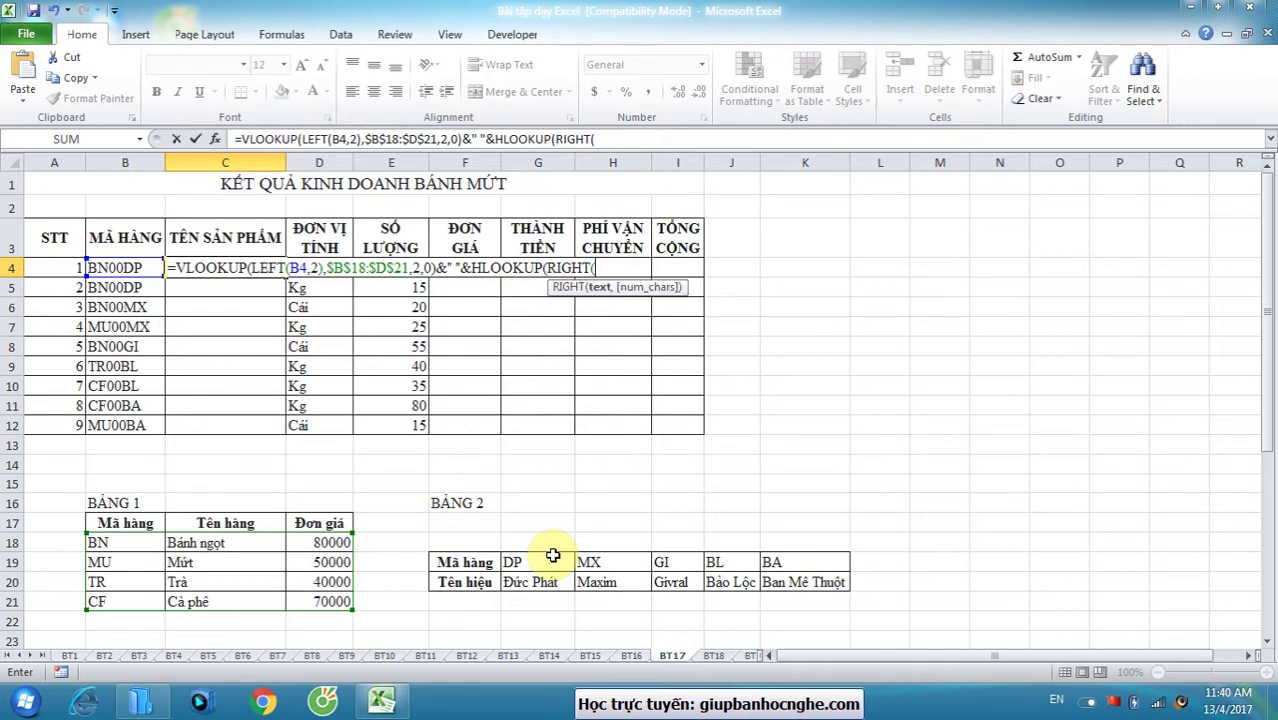
{"action": "left_click", "coordinate": [140, 269]}
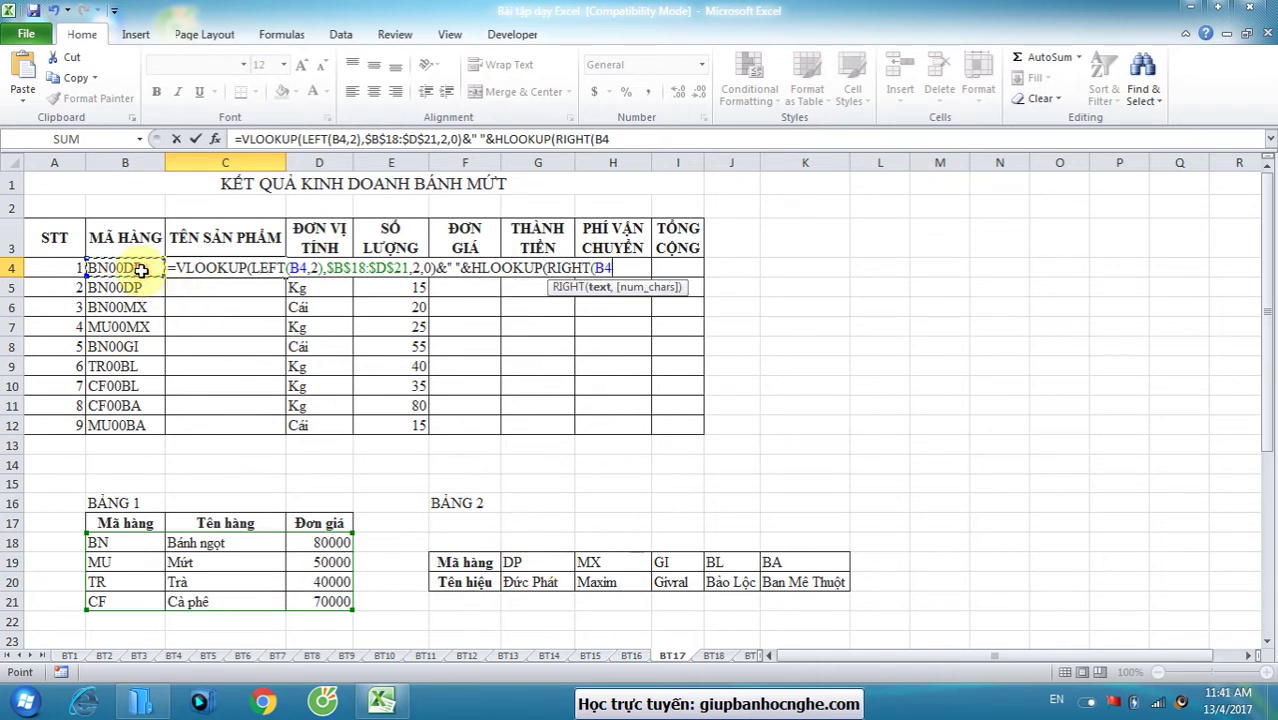
{"action": "type", "text": ",2)"}
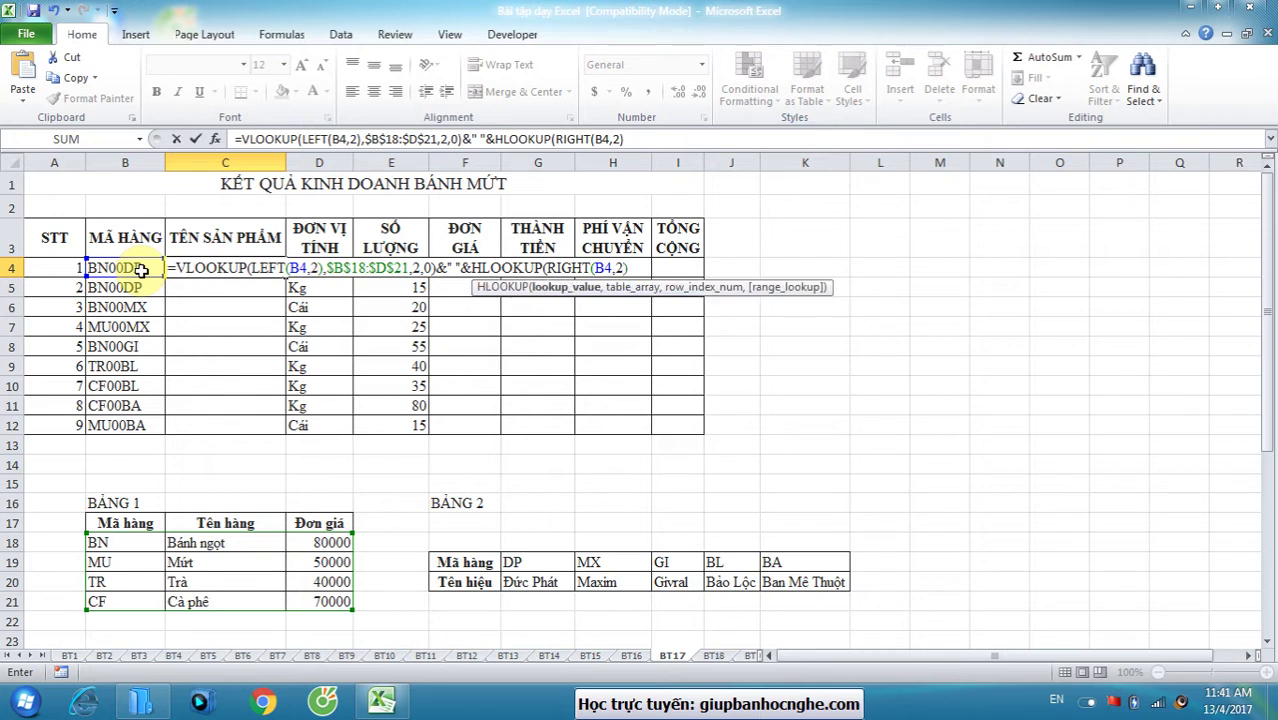
{"action": "type", "text": ","}
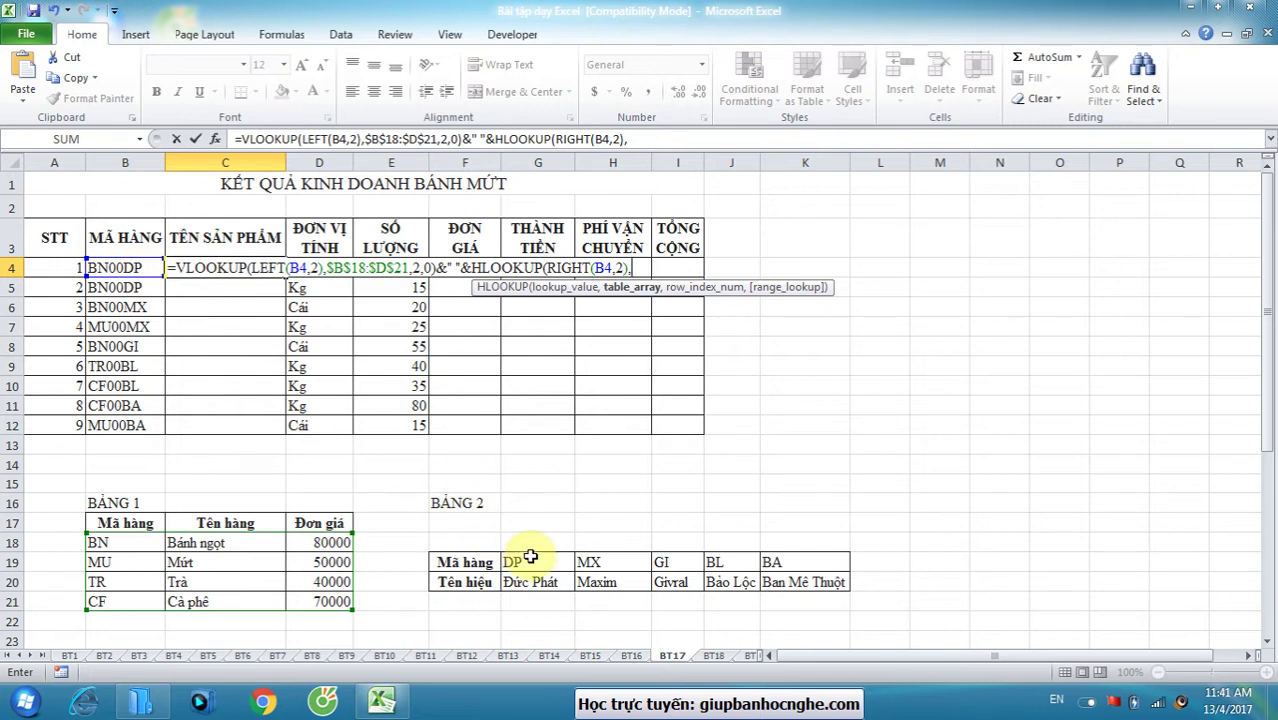
{"action": "left_click_drag", "start_coordinate": [529, 562], "coordinate": [780, 582]}
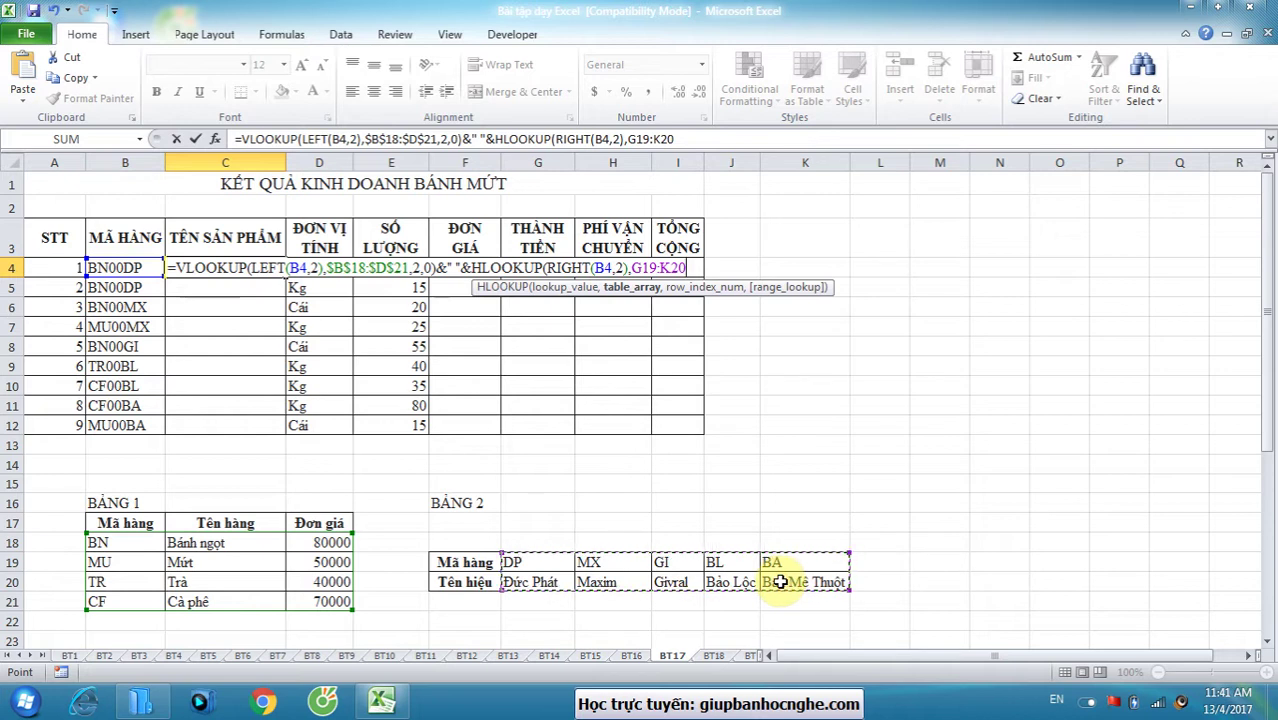
{"action": "key", "text": "F4"}
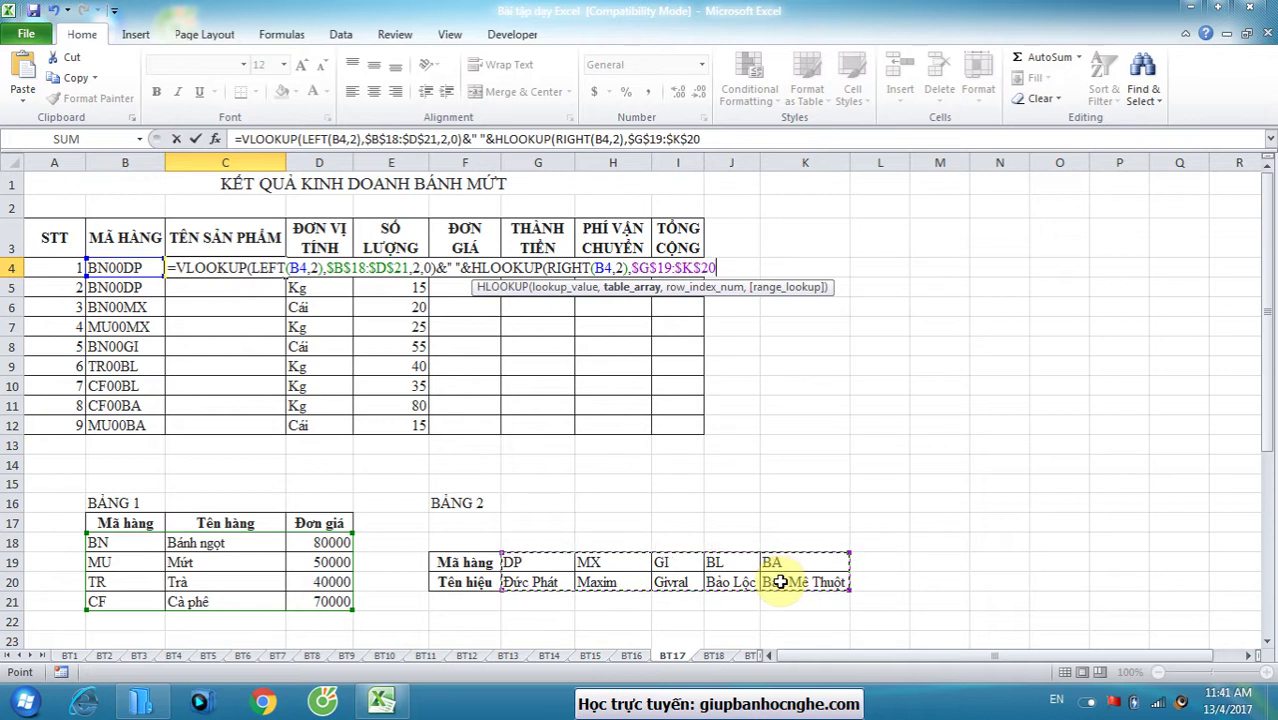
{"action": "type", "text": ","}
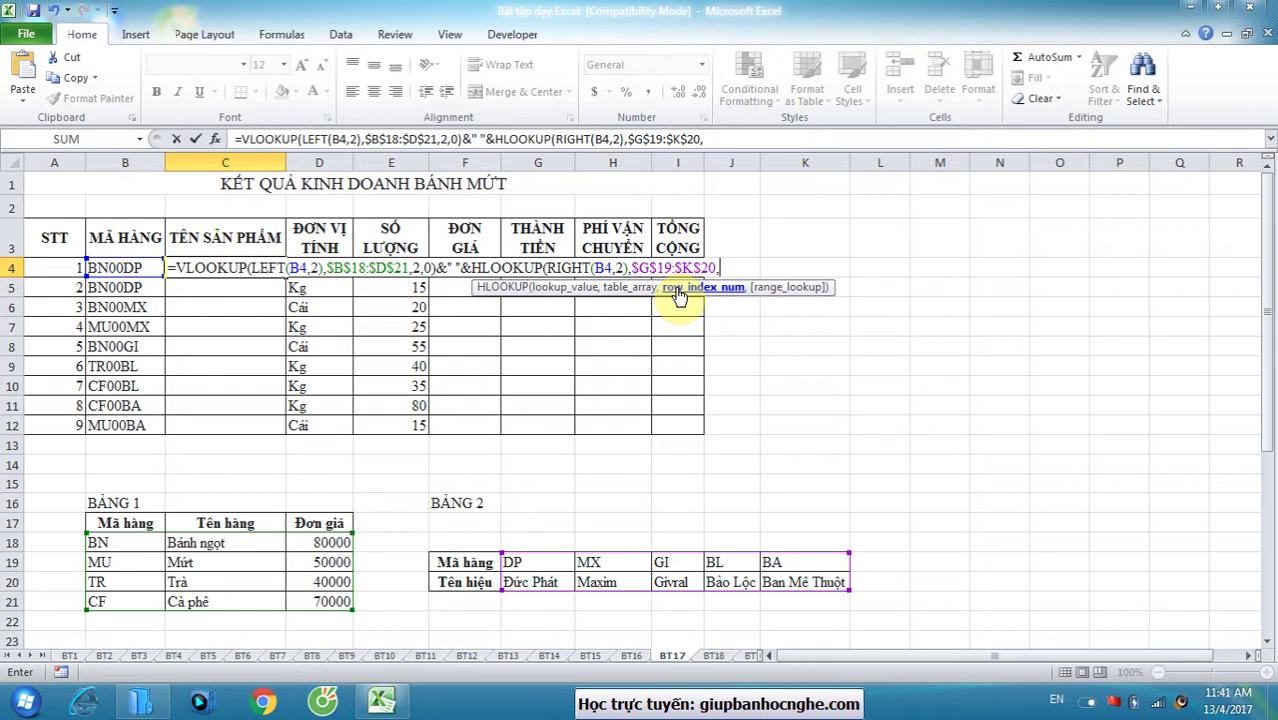
{"action": "type", "text": "2,0)"}
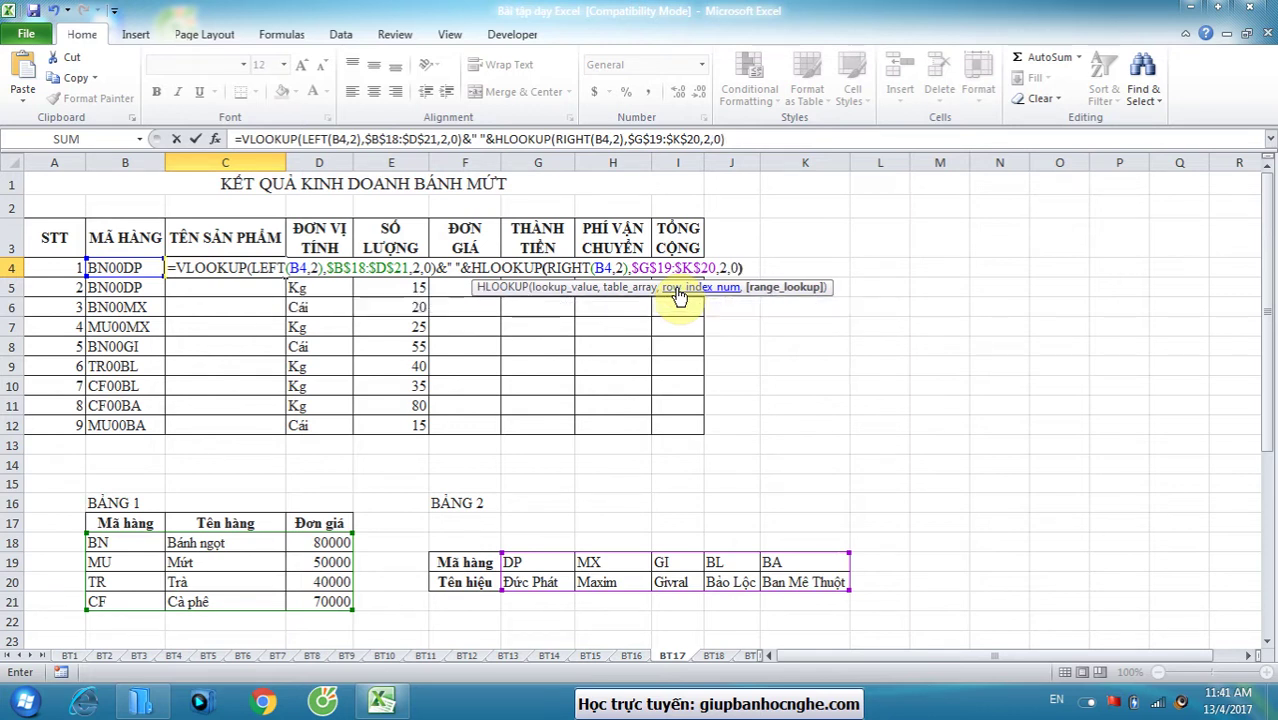
{"action": "scroll", "coordinate": [680, 290], "scroll_direction": "down", "scroll_amount": 3}
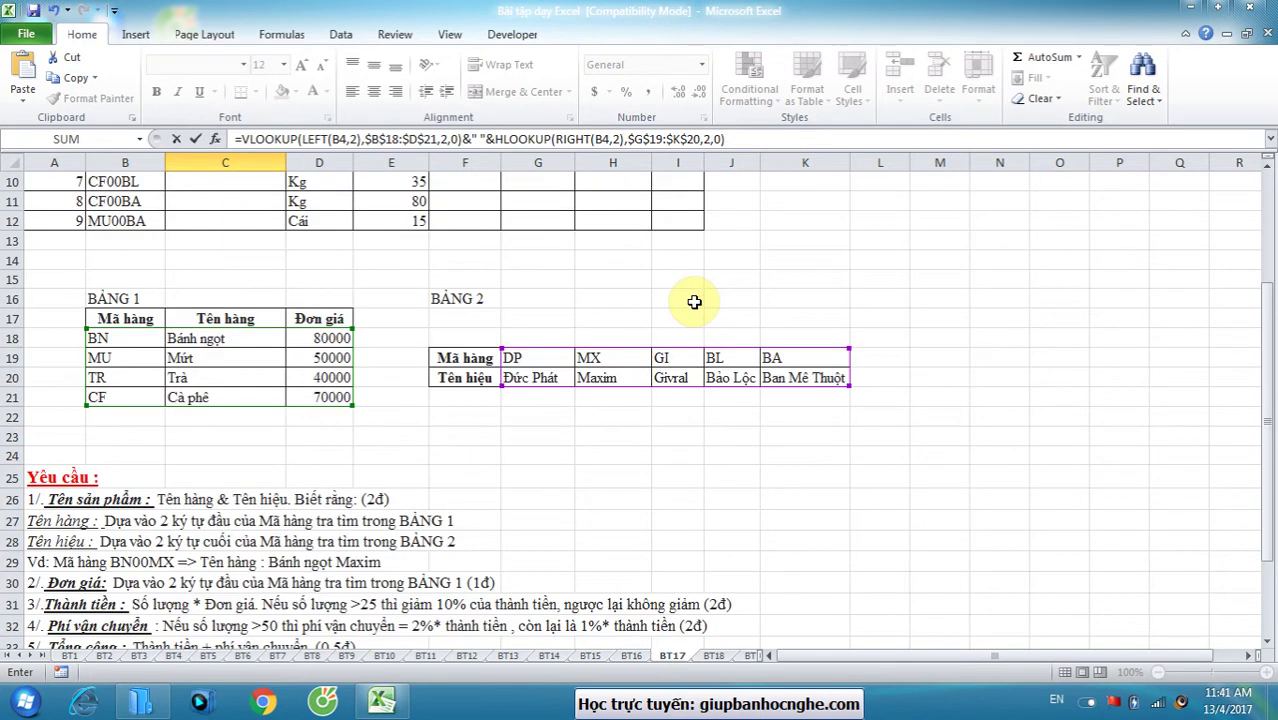
{"action": "scroll", "coordinate": [694, 302], "scroll_direction": "up", "scroll_amount": 3}
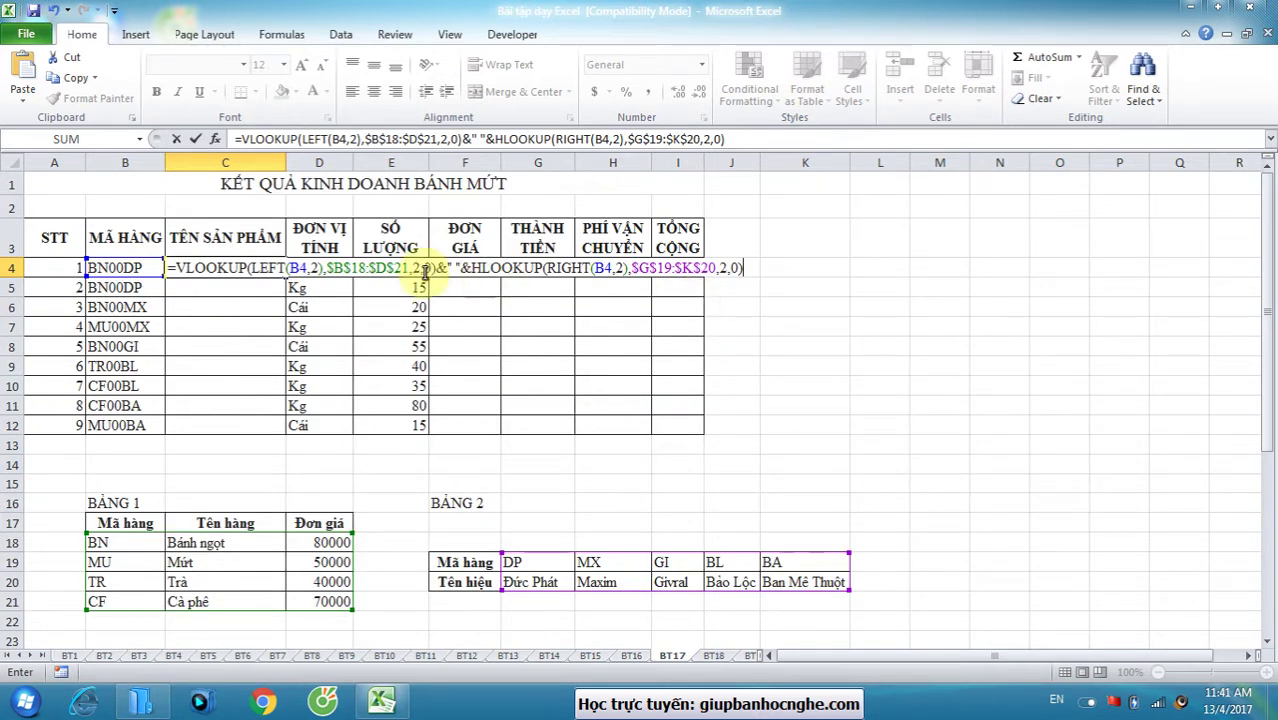
- Highlight the VLOOKUP product-name and HLOOKUP brand parts of the C4 formula
{"action": "left_click_drag", "start_coordinate": [436, 270], "coordinate": [176, 270]}
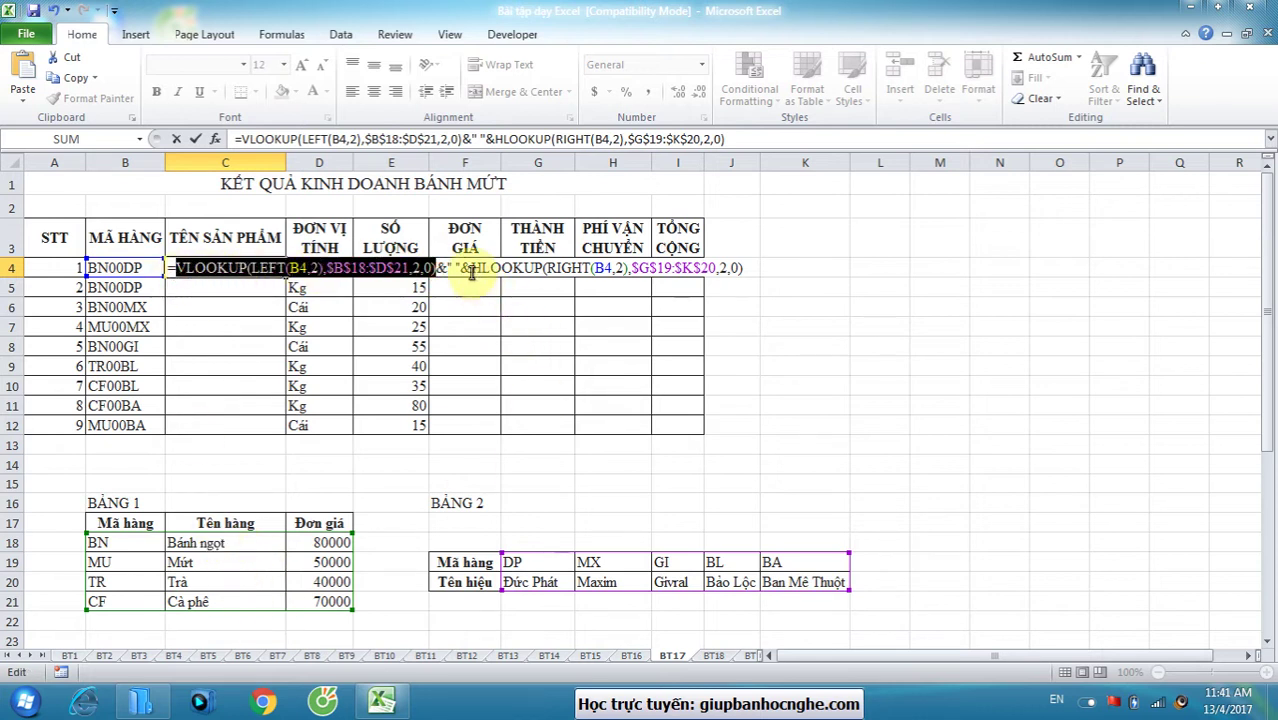
{"action": "left_click_drag", "start_coordinate": [471, 268], "coordinate": [742, 268]}
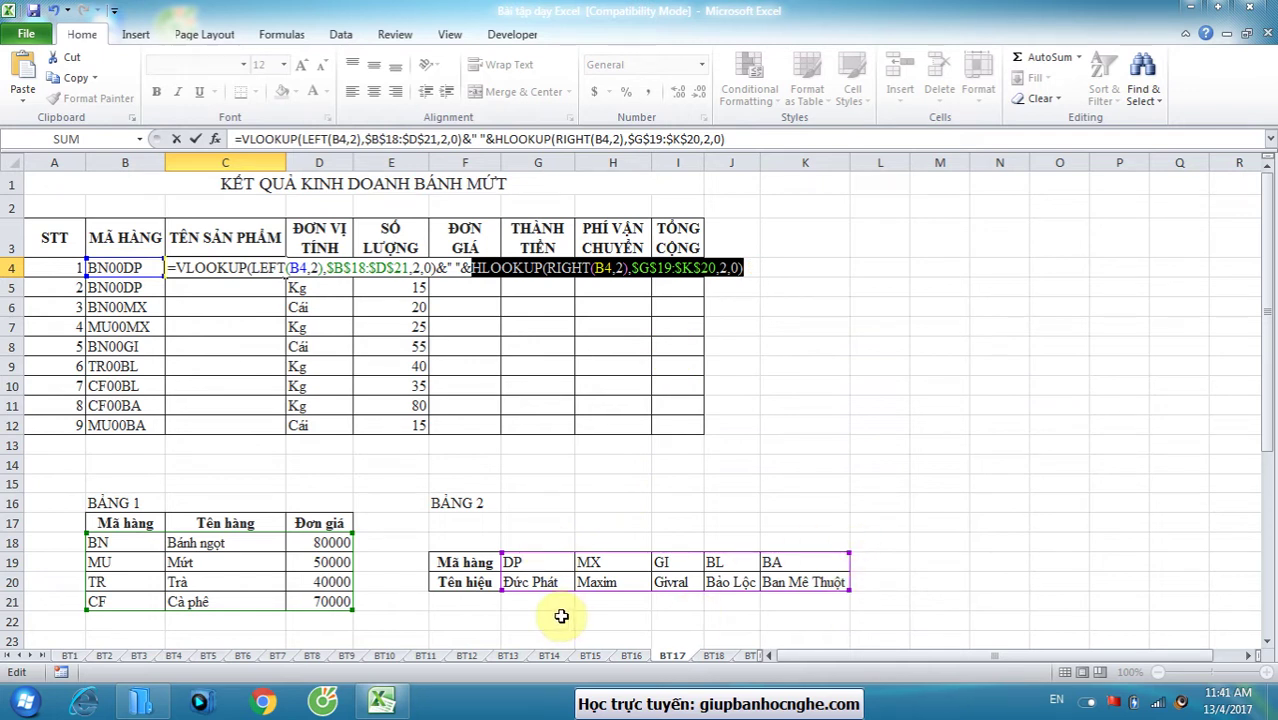
{"action": "left_click", "coordinate": [458, 268]}
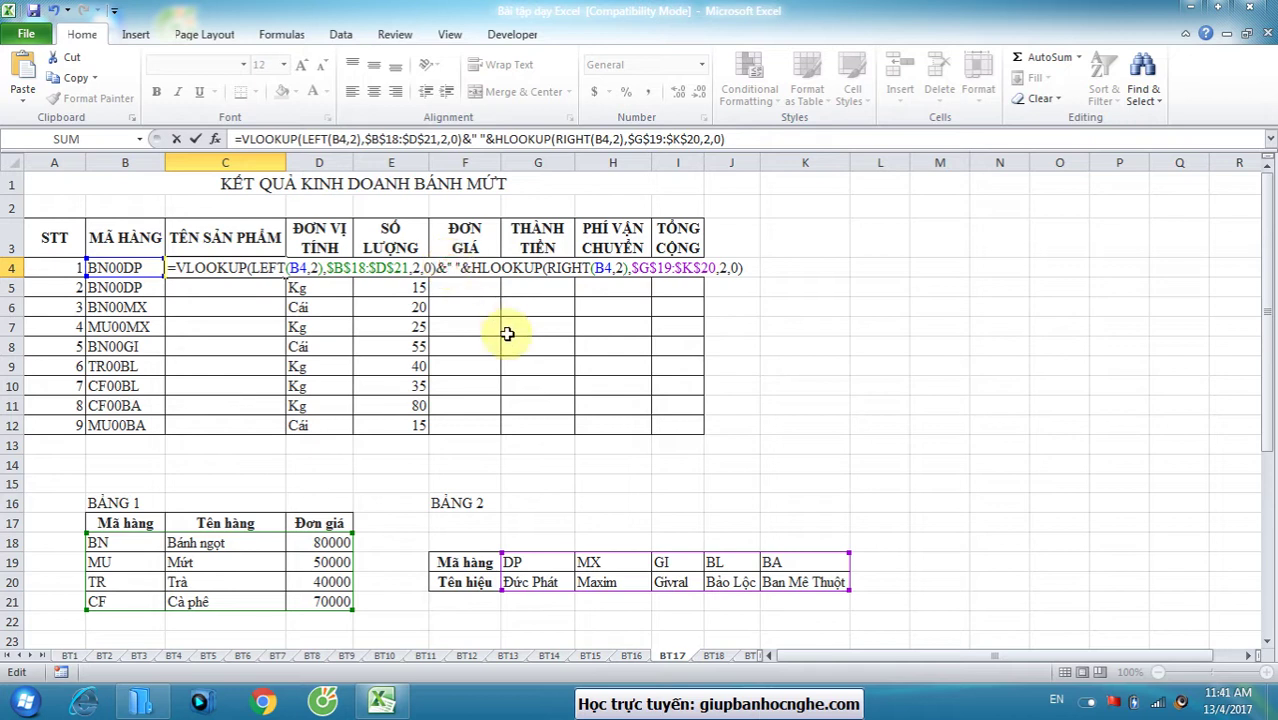
- Confirm the C4 name formula and fill it down through C12
{"action": "key", "text": "Return"}
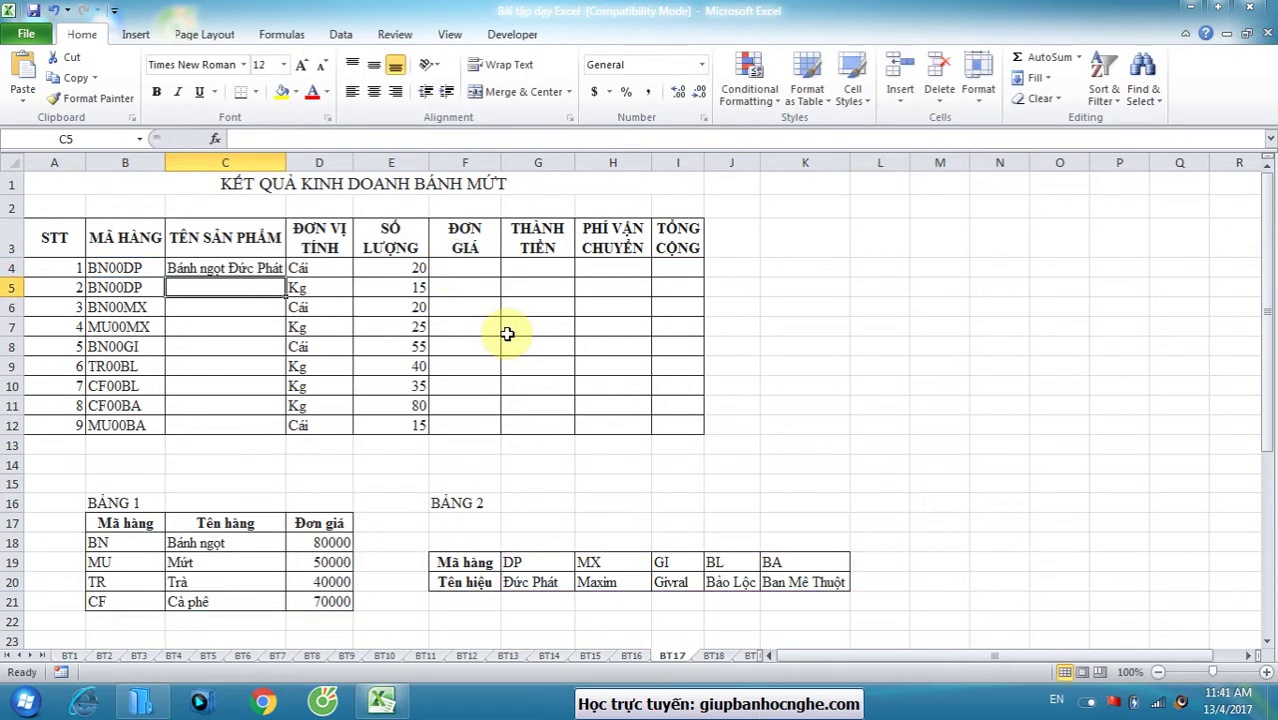
{"action": "left_click", "coordinate": [268, 268]}
{"action": "left_click_drag", "start_coordinate": [284, 280], "coordinate": [292, 438]}
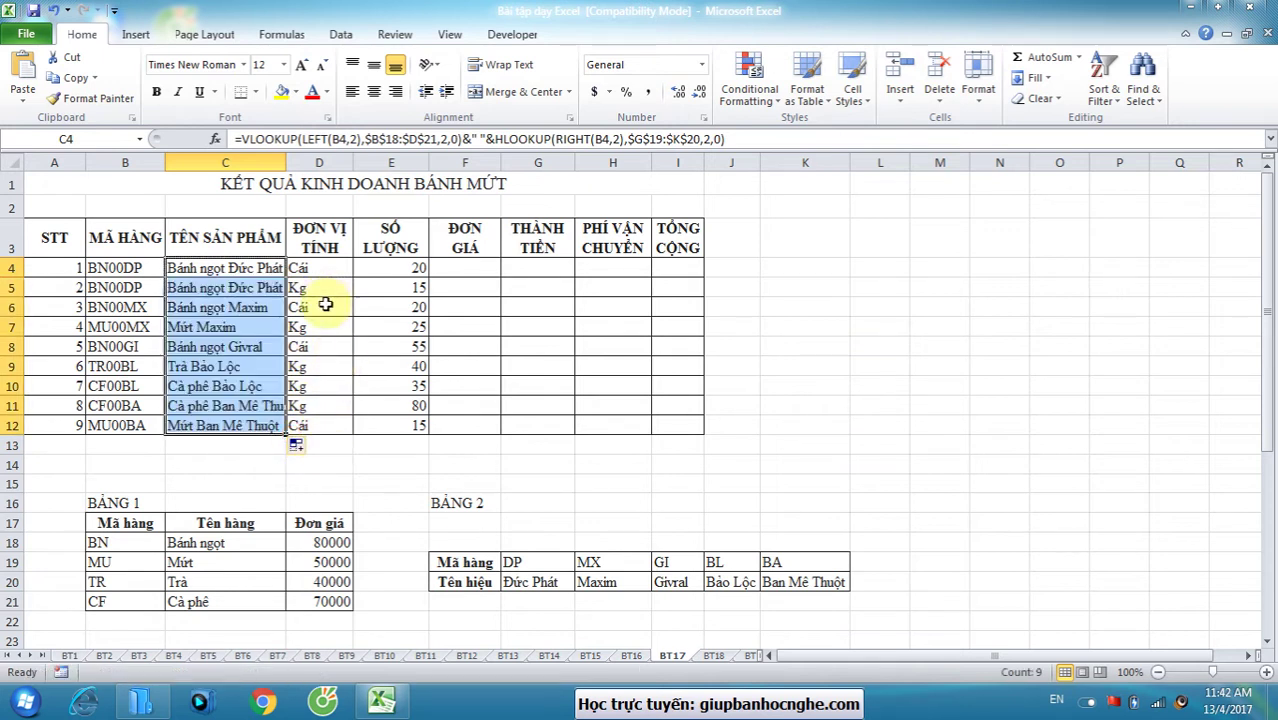
- Highlight the BẢNG 1 Đơn giá prices, the whole table, and its product codes
{"action": "scroll", "coordinate": [328, 356], "scroll_direction": "down", "scroll_amount": 4}
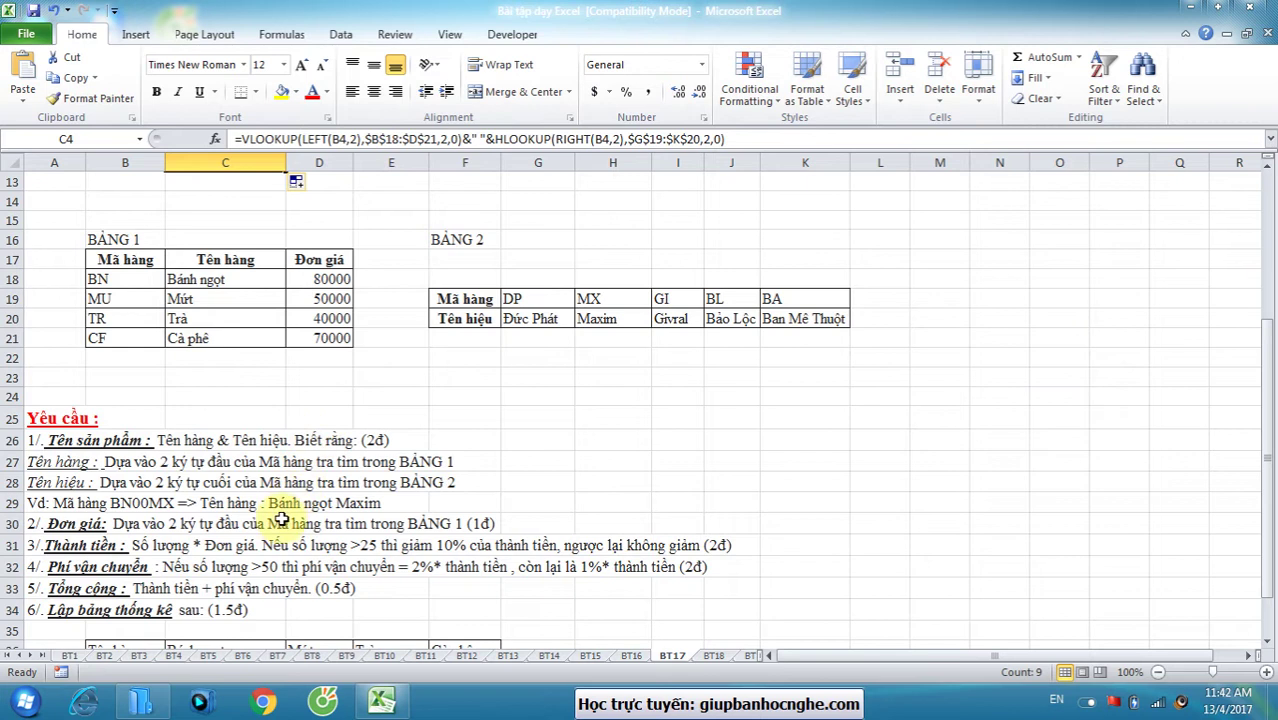
{"action": "left_click_drag", "start_coordinate": [333, 279], "coordinate": [328, 338]}
{"action": "left_click_drag", "start_coordinate": [95, 258], "coordinate": [337, 340]}
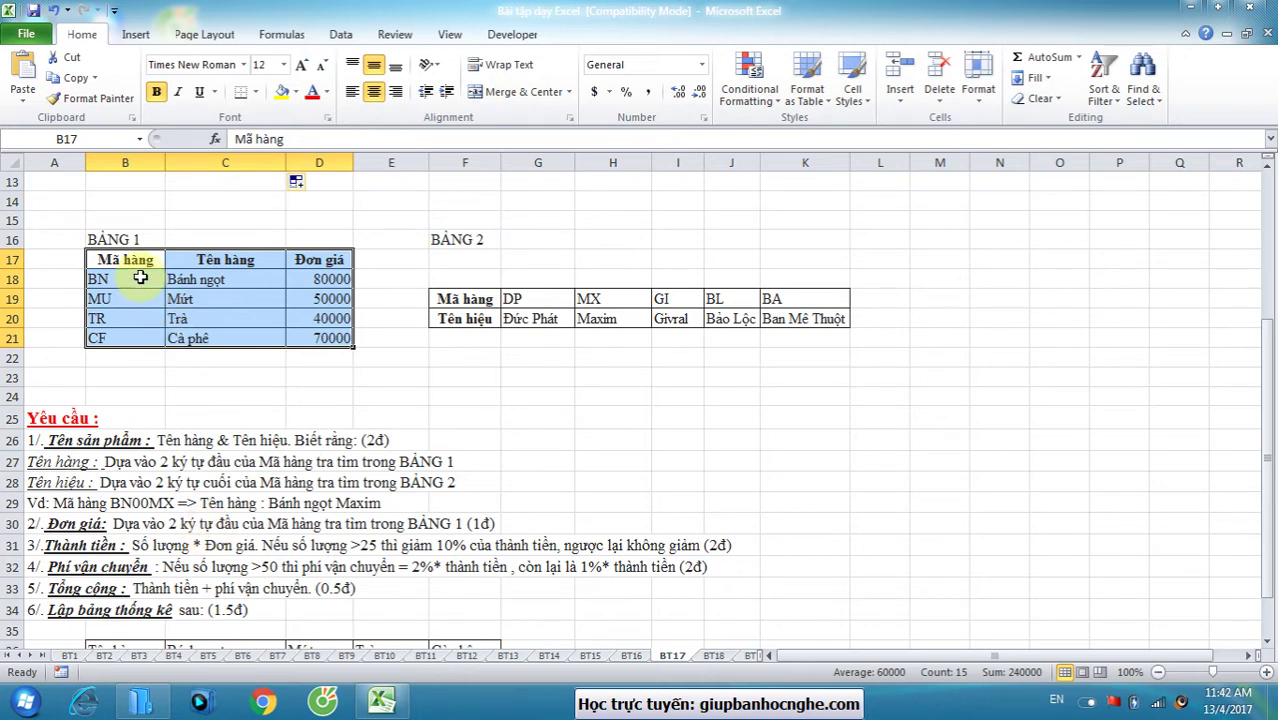
{"action": "left_click_drag", "start_coordinate": [140, 276], "coordinate": [137, 331]}
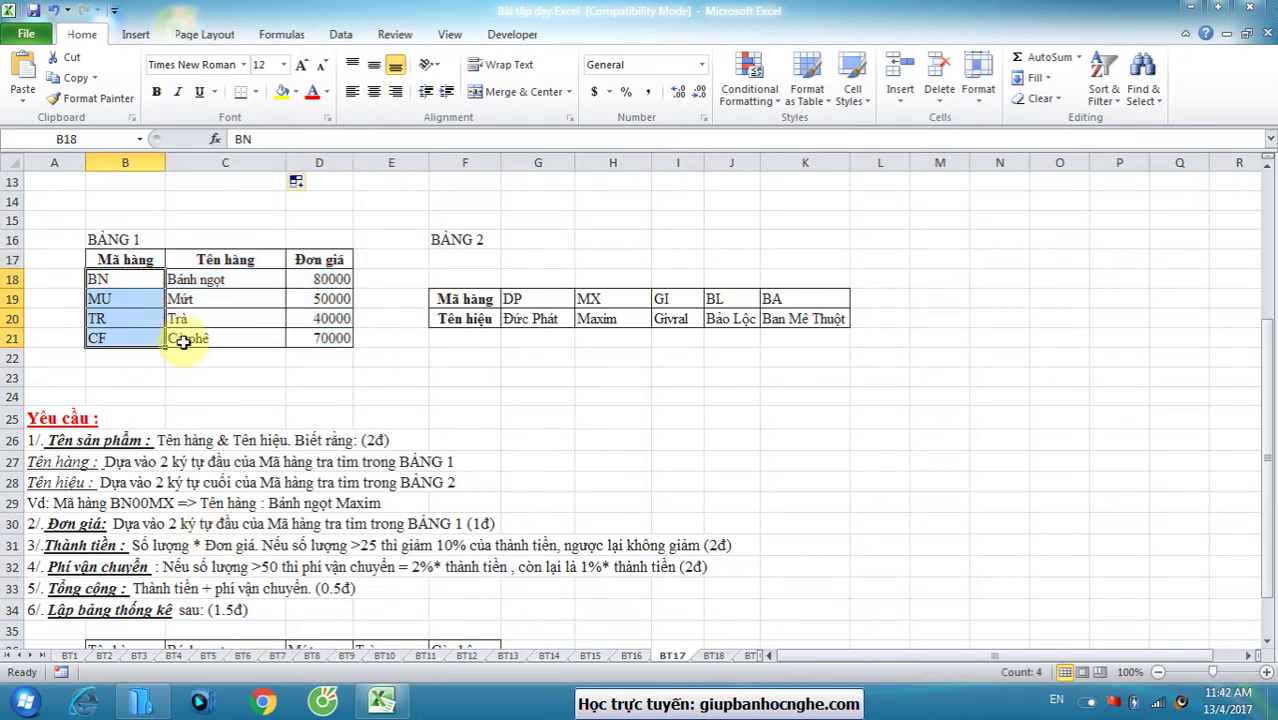
- Begin the unit-price formula in F4 with =VLOOKUP(LEFT(B4,2),
{"action": "scroll", "coordinate": [528, 331], "scroll_direction": "up", "scroll_amount": 4}
{"action": "left_click", "coordinate": [466, 268]}
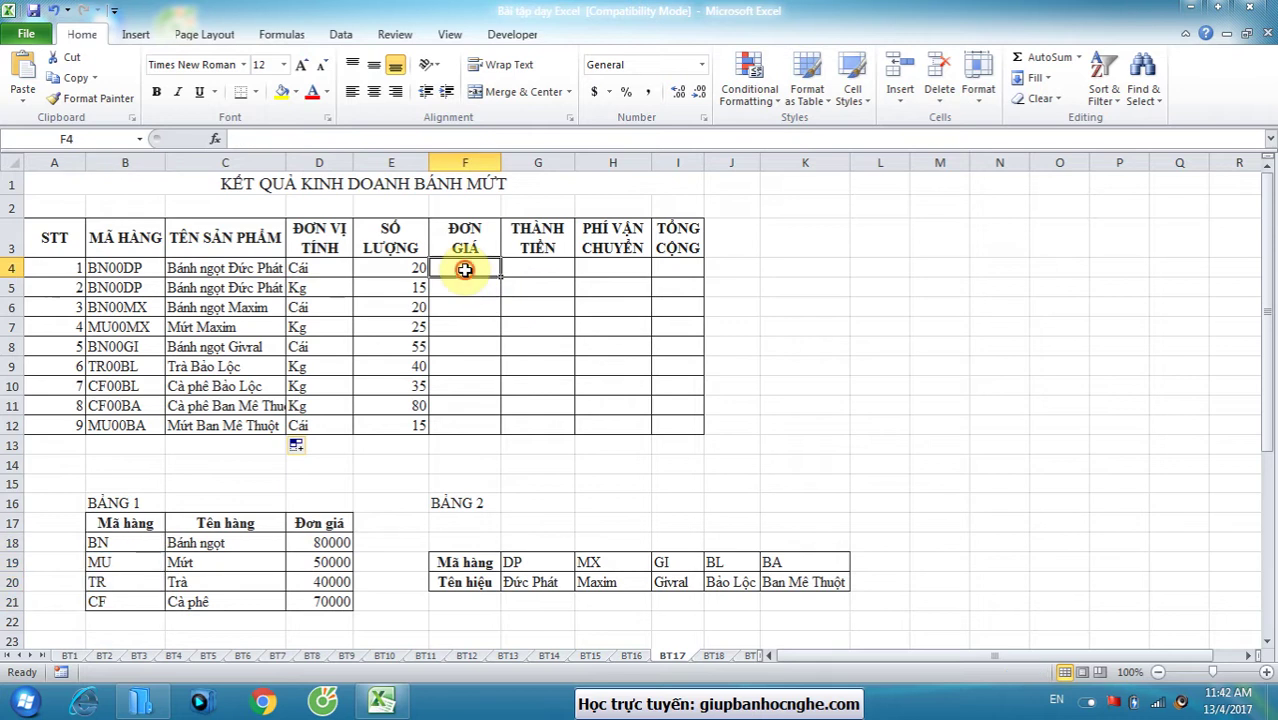
{"action": "type", "text": "=vl"}
{"action": "key", "text": "Tab"}
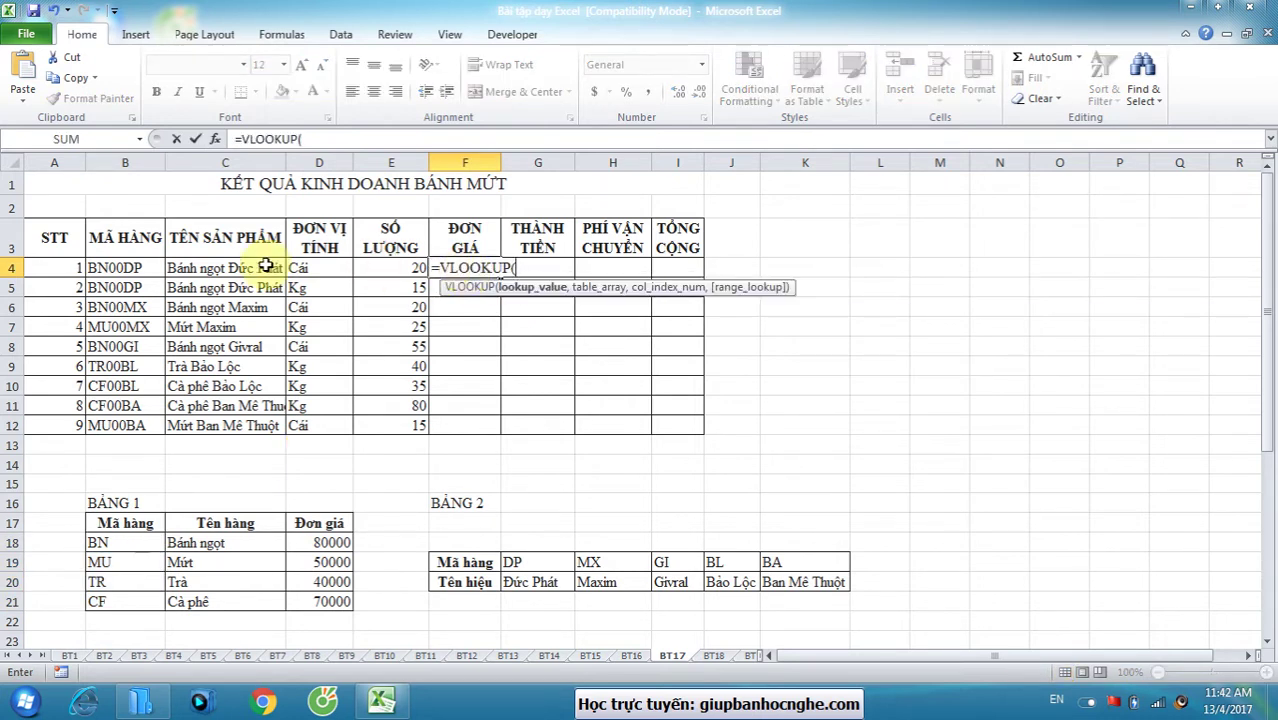
{"action": "scroll", "coordinate": [261, 427], "scroll_direction": "down", "scroll_amount": 5}
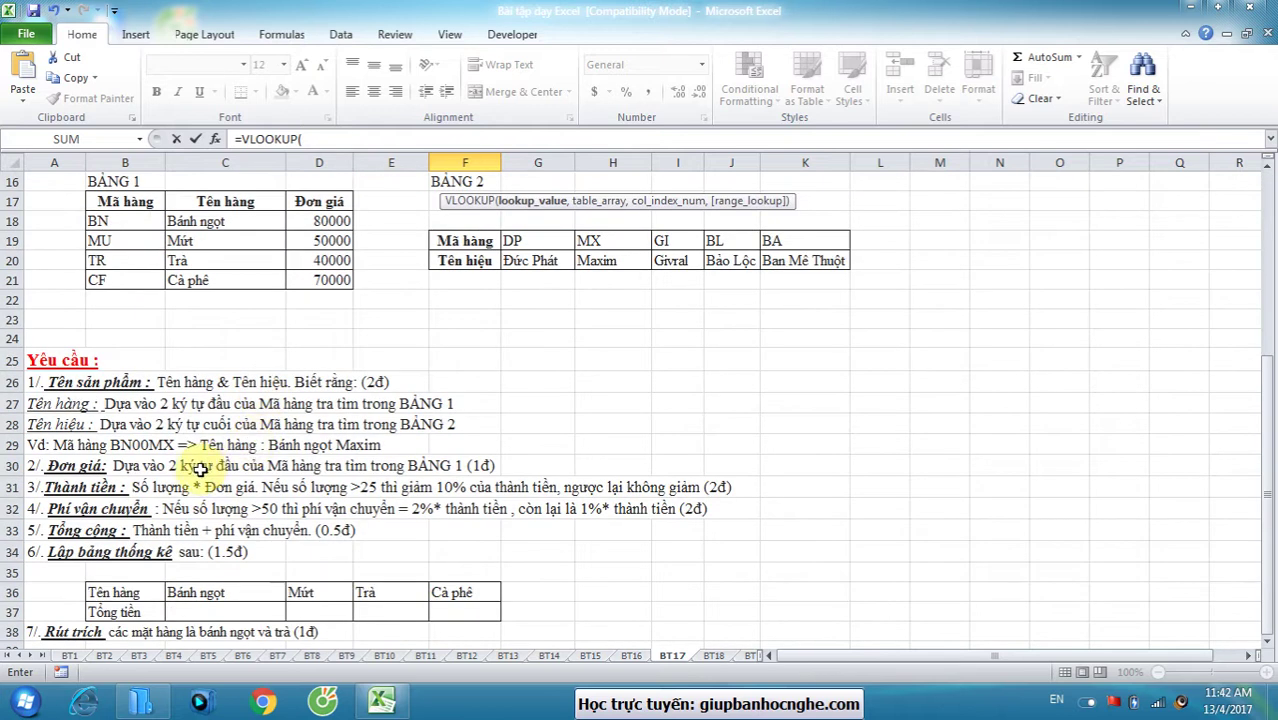
{"action": "scroll", "coordinate": [283, 486], "scroll_direction": "up", "scroll_amount": 5}
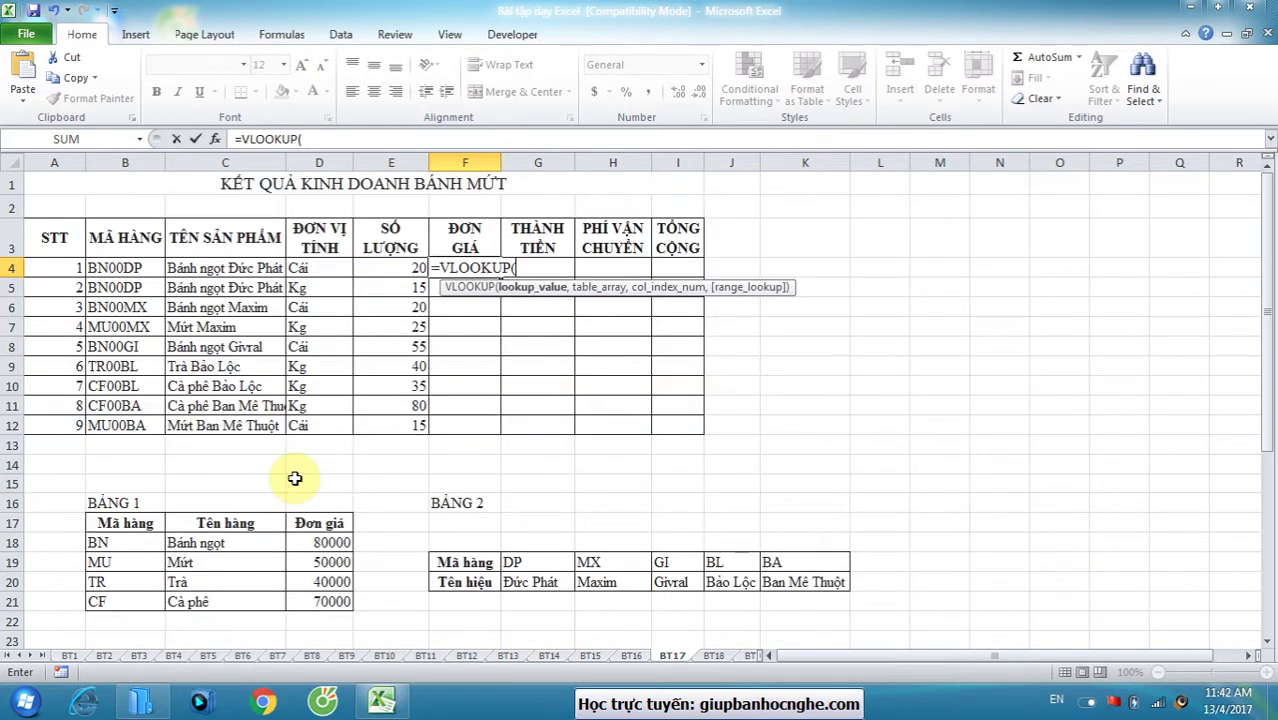
{"action": "type", "text": "lef"}
{"action": "key", "text": "Tab"}
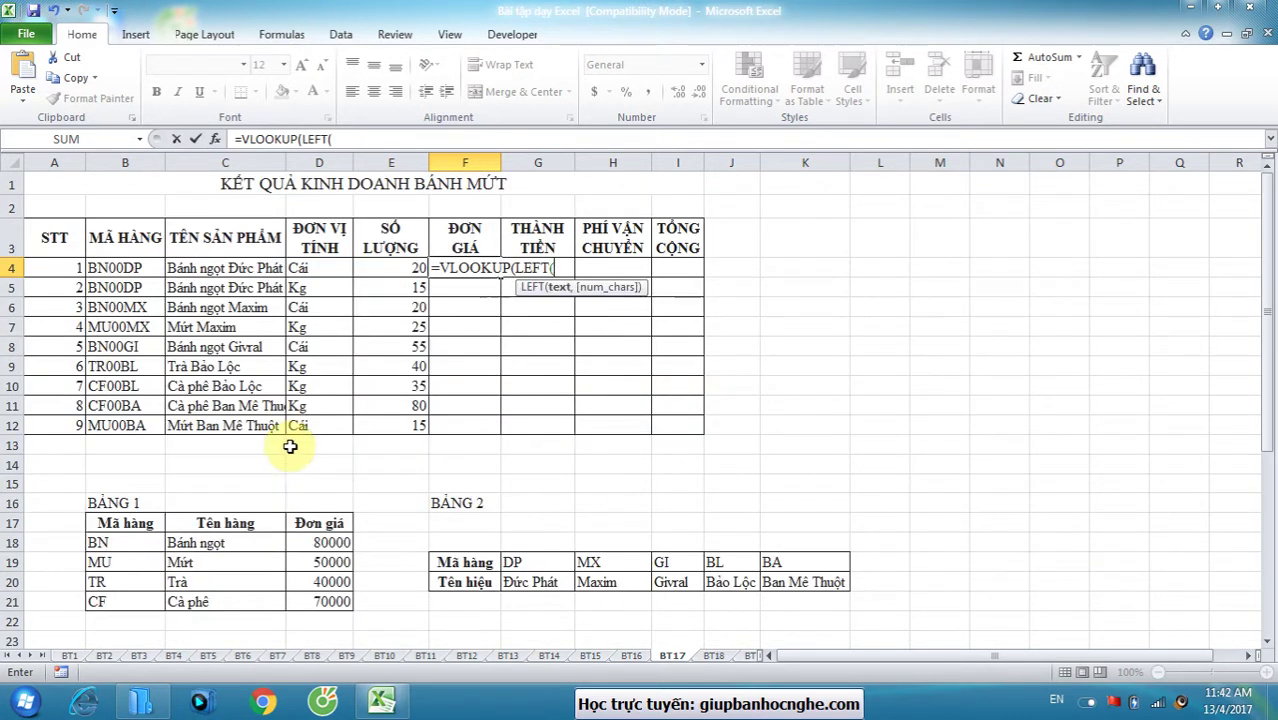
{"action": "left_click", "coordinate": [133, 268]}
{"action": "type", "text": ","}
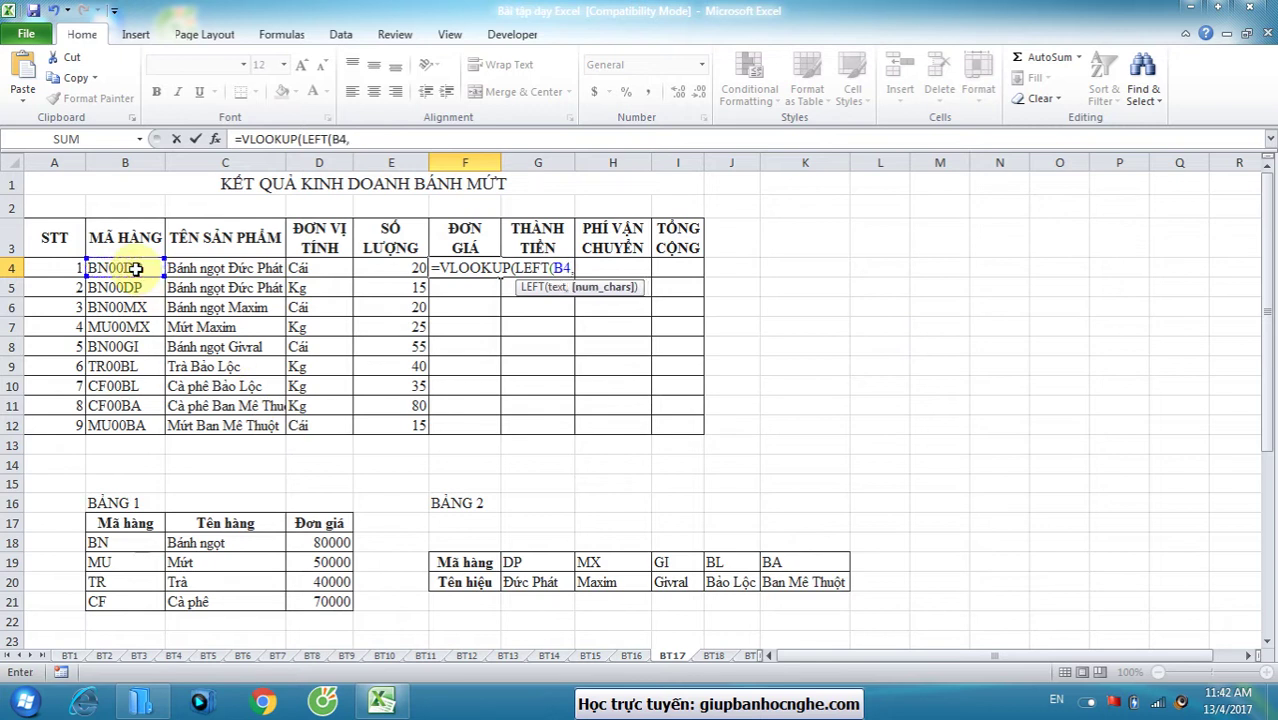
{"action": "type", "text": "2),"}
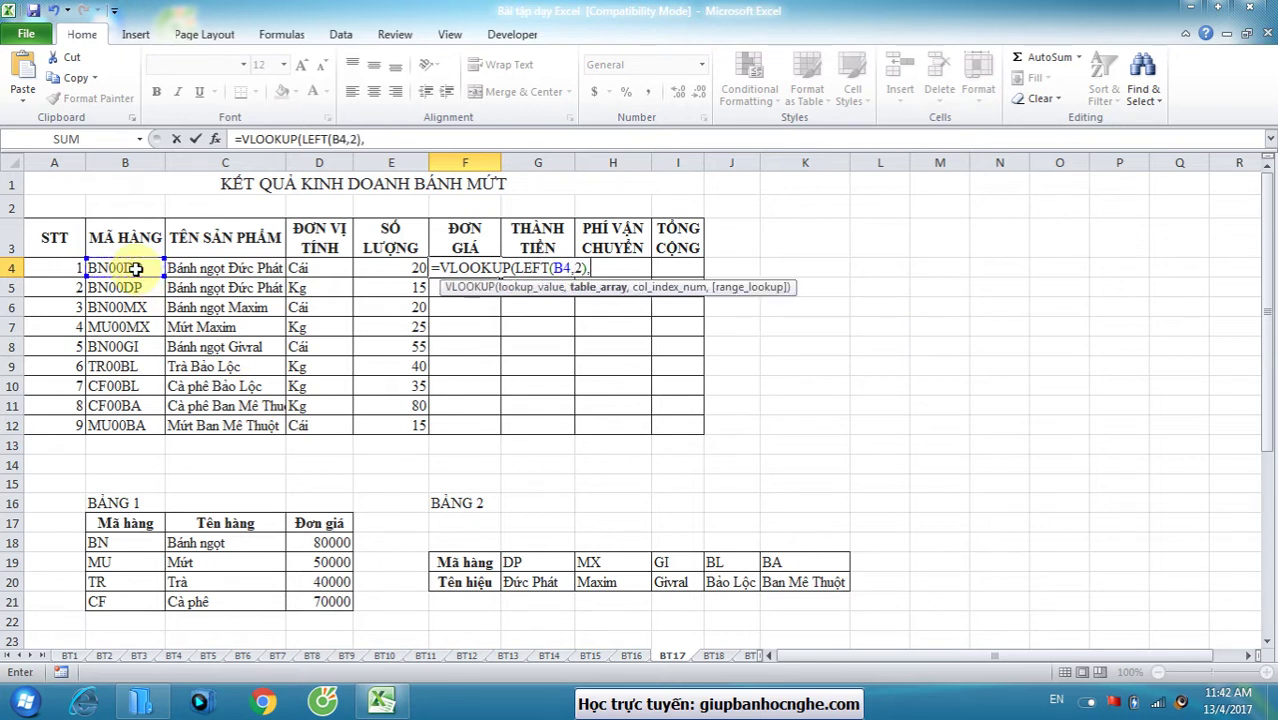
- Finish F4 with lookup table $B$18:$D$21, column 3, exact match, and confirm
{"action": "scroll", "coordinate": [130, 270], "scroll_direction": "down", "scroll_amount": 2}
{"action": "left_click_drag", "start_coordinate": [121, 395], "coordinate": [318, 451]}
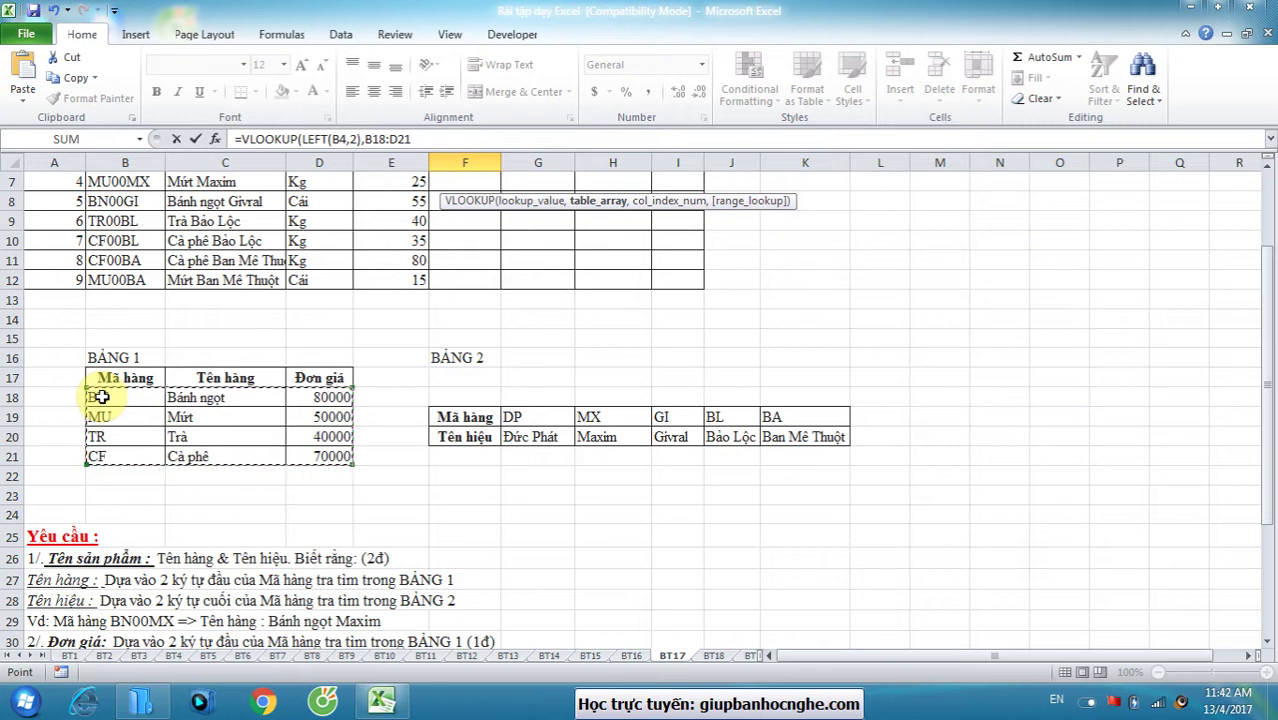
{"action": "key", "text": "F4"}
{"action": "type", "text": ","}
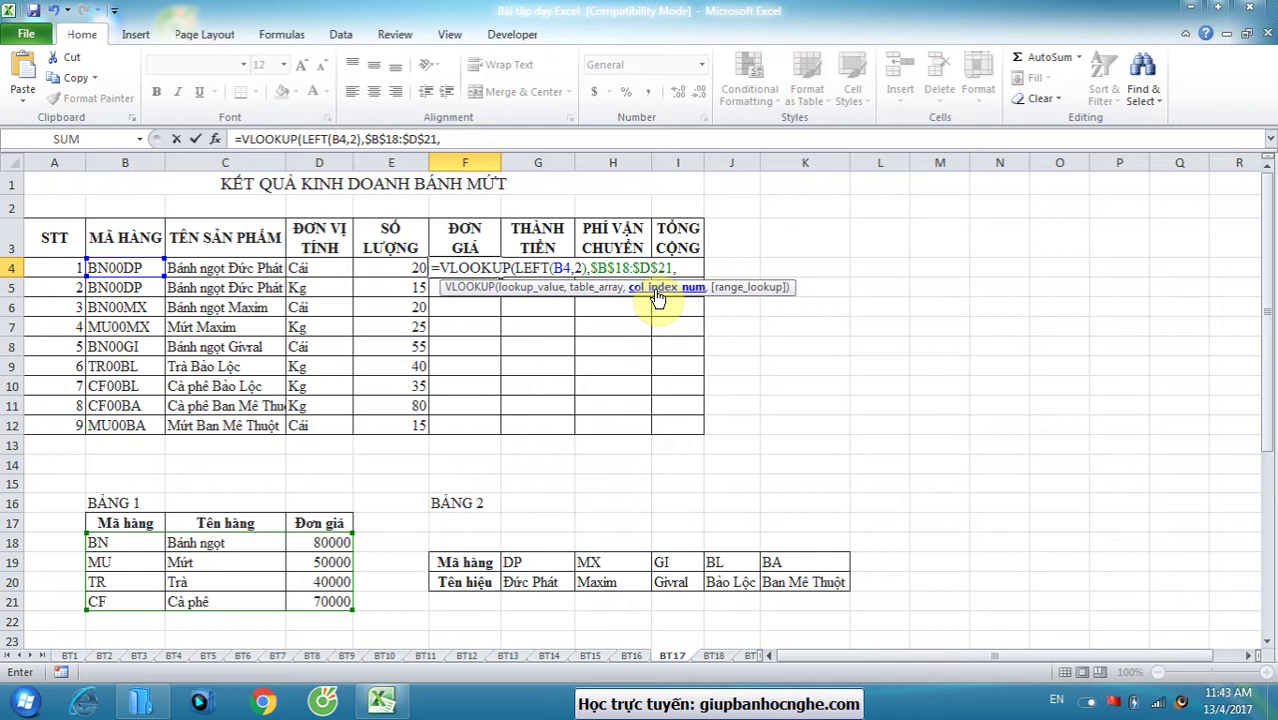
{"action": "type", "text": "3,0)"}
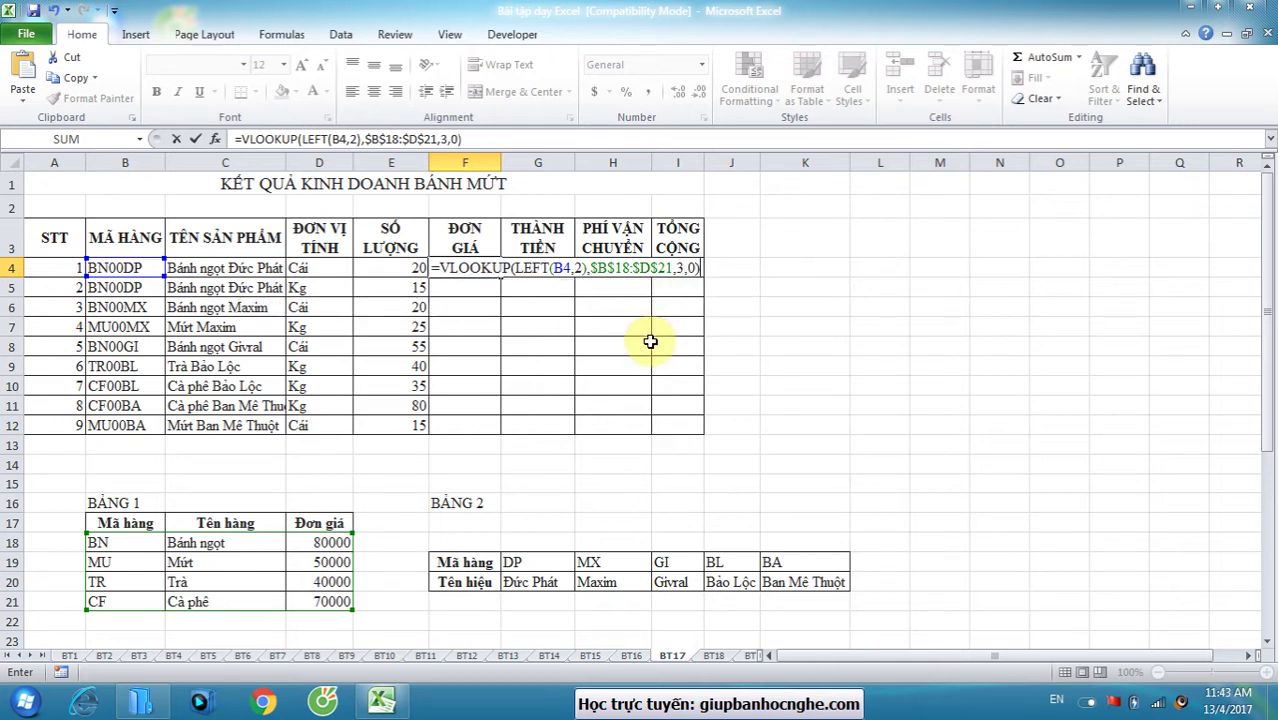
{"action": "key", "text": "Return"}
{"action": "scroll", "coordinate": [651, 340], "scroll_direction": "down", "scroll_amount": 4}
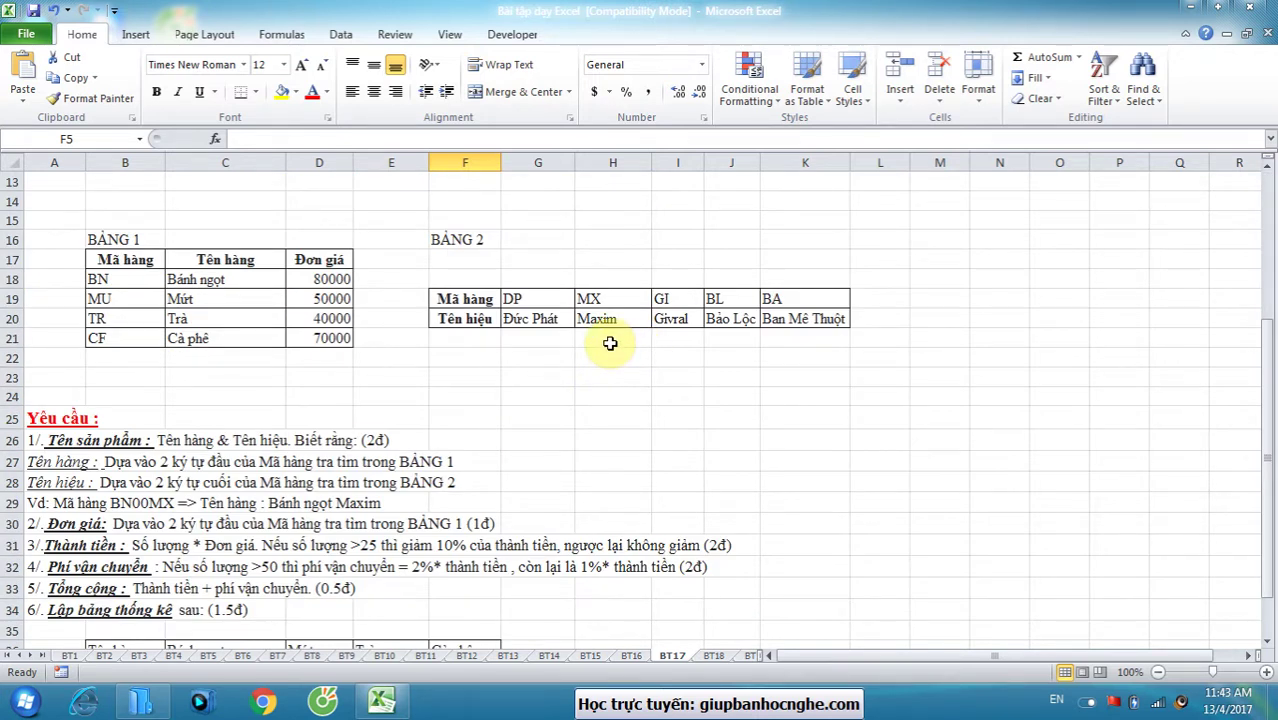
- Start the G4 amount formula as =E4*F4, quantity times unit price
{"action": "scroll", "coordinate": [610, 343], "scroll_direction": "down", "scroll_amount": 1}
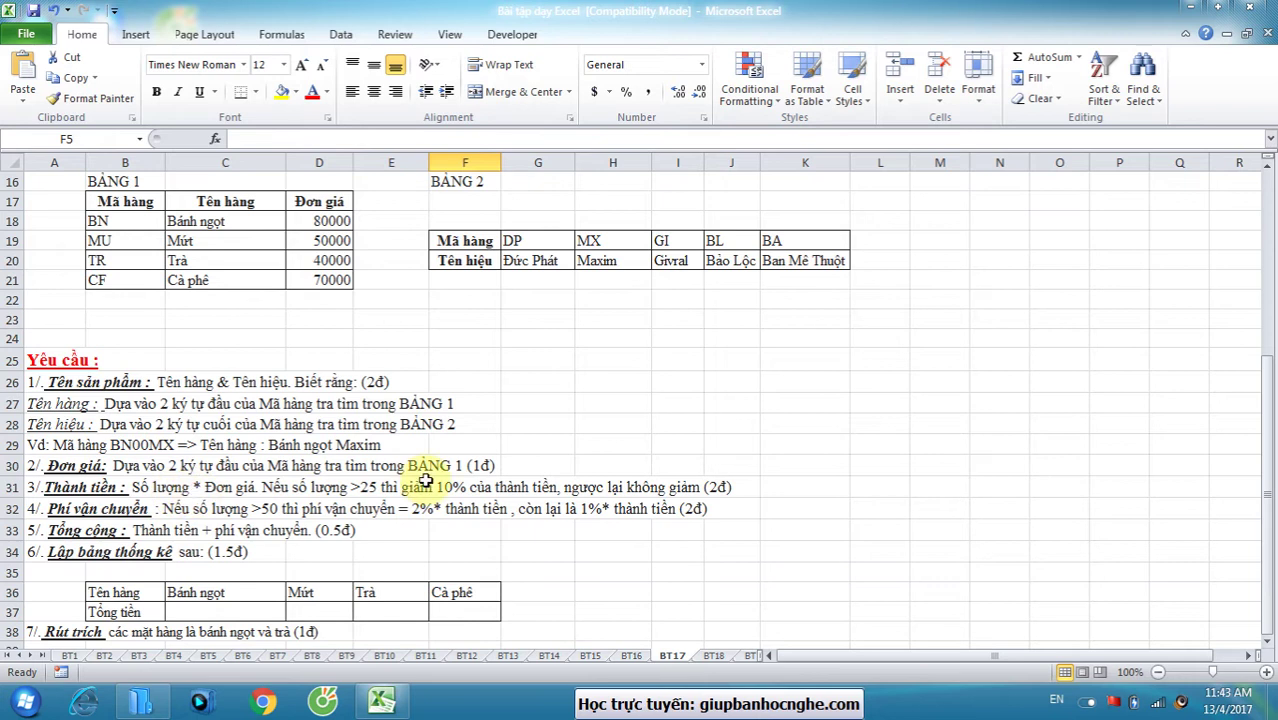
{"action": "scroll", "coordinate": [422, 462], "scroll_direction": "up", "scroll_amount": 5}
{"action": "left_click", "coordinate": [548, 274]}
{"action": "type", "text": "="}
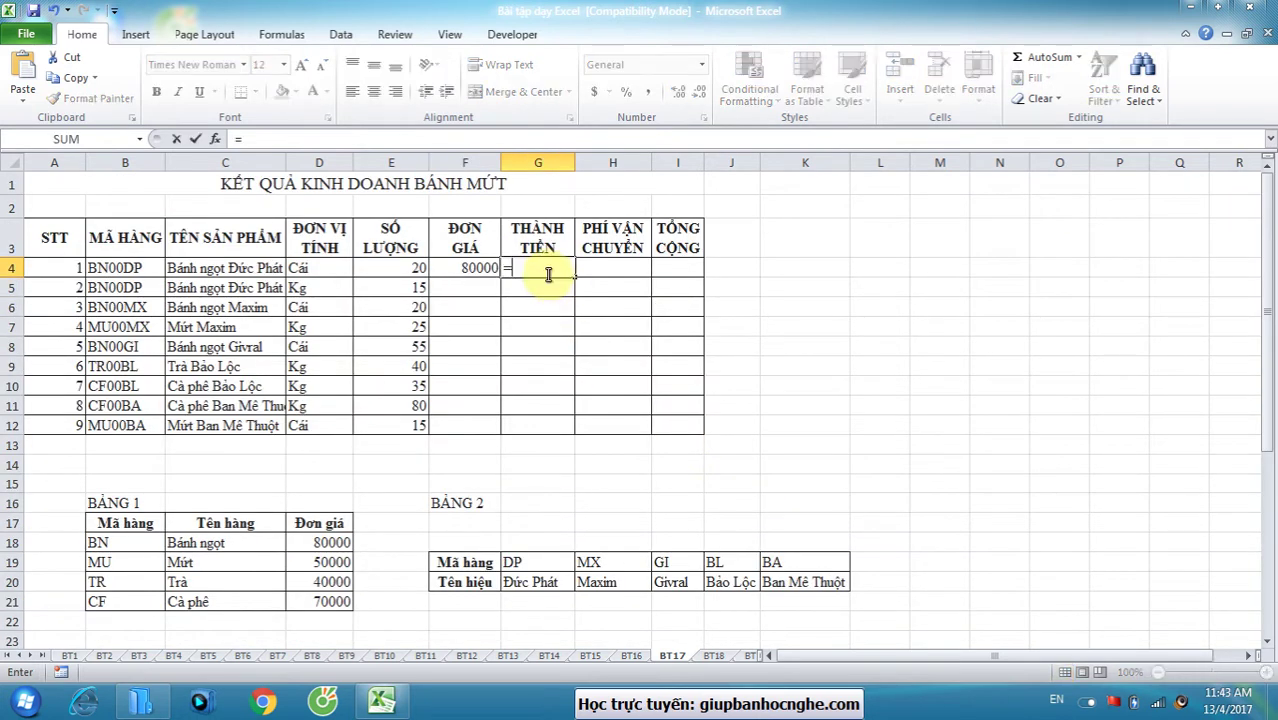
{"action": "scroll", "coordinate": [533, 360], "scroll_direction": "down", "scroll_amount": 5}
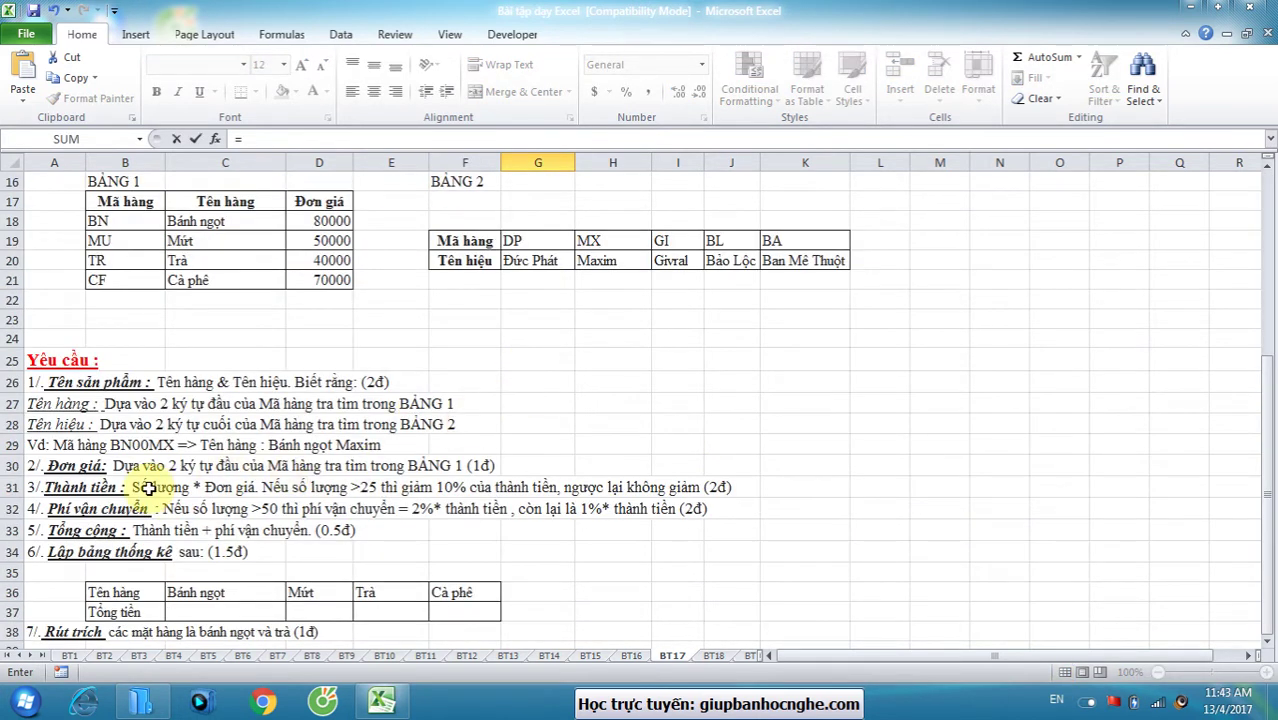
{"action": "scroll", "coordinate": [477, 461], "scroll_direction": "up", "scroll_amount": 5}
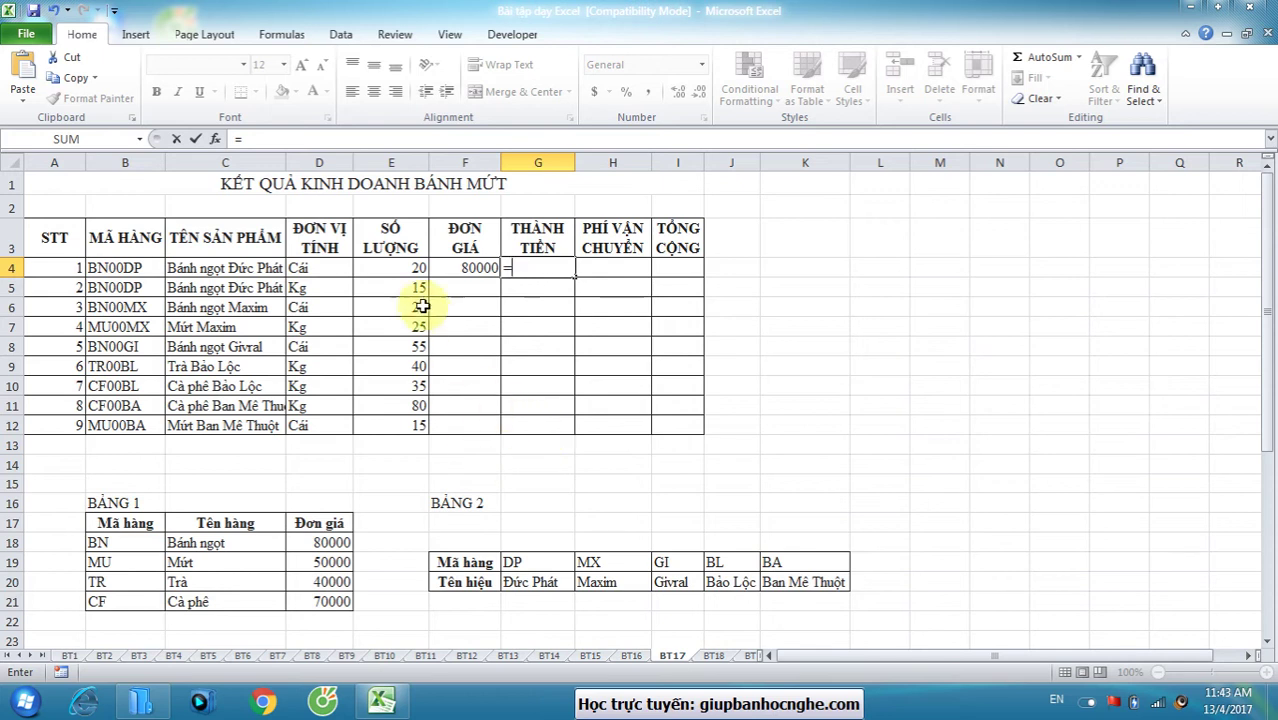
{"action": "left_click", "coordinate": [400, 268]}
{"action": "type", "text": "*"}
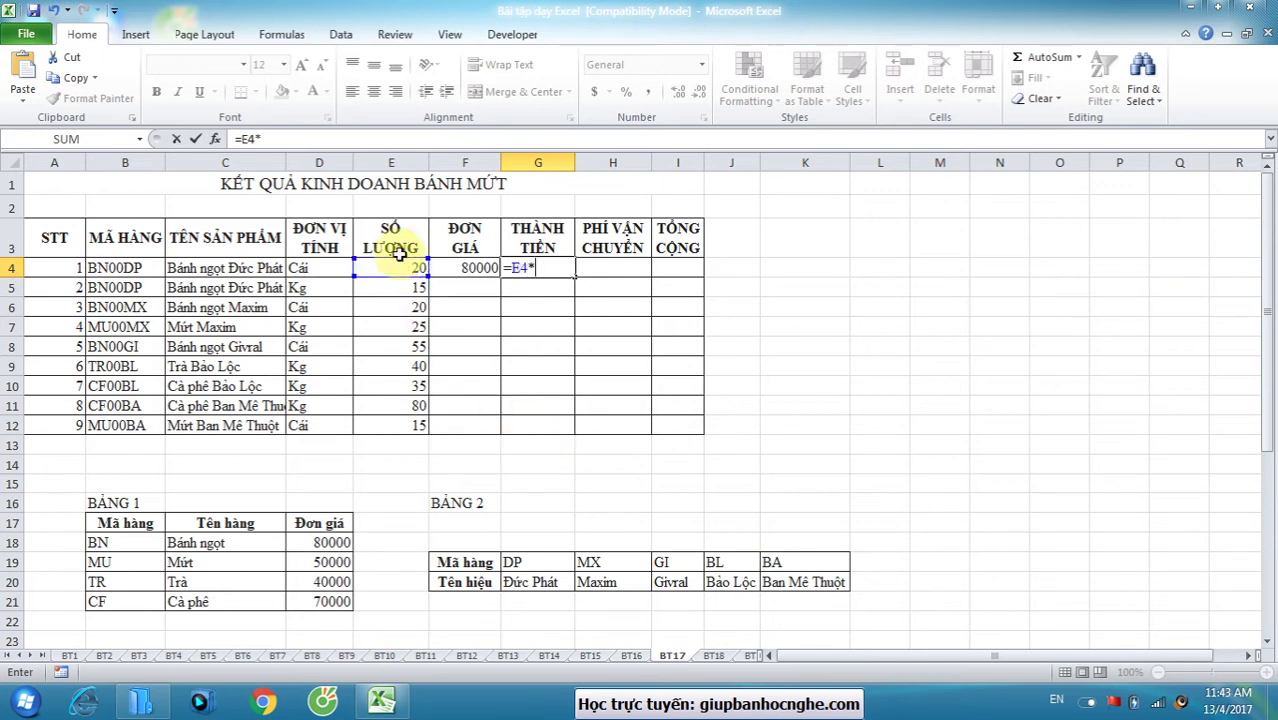
{"action": "left_click", "coordinate": [478, 262]}
{"action": "scroll", "coordinate": [476, 280], "scroll_direction": "down", "scroll_amount": 6}
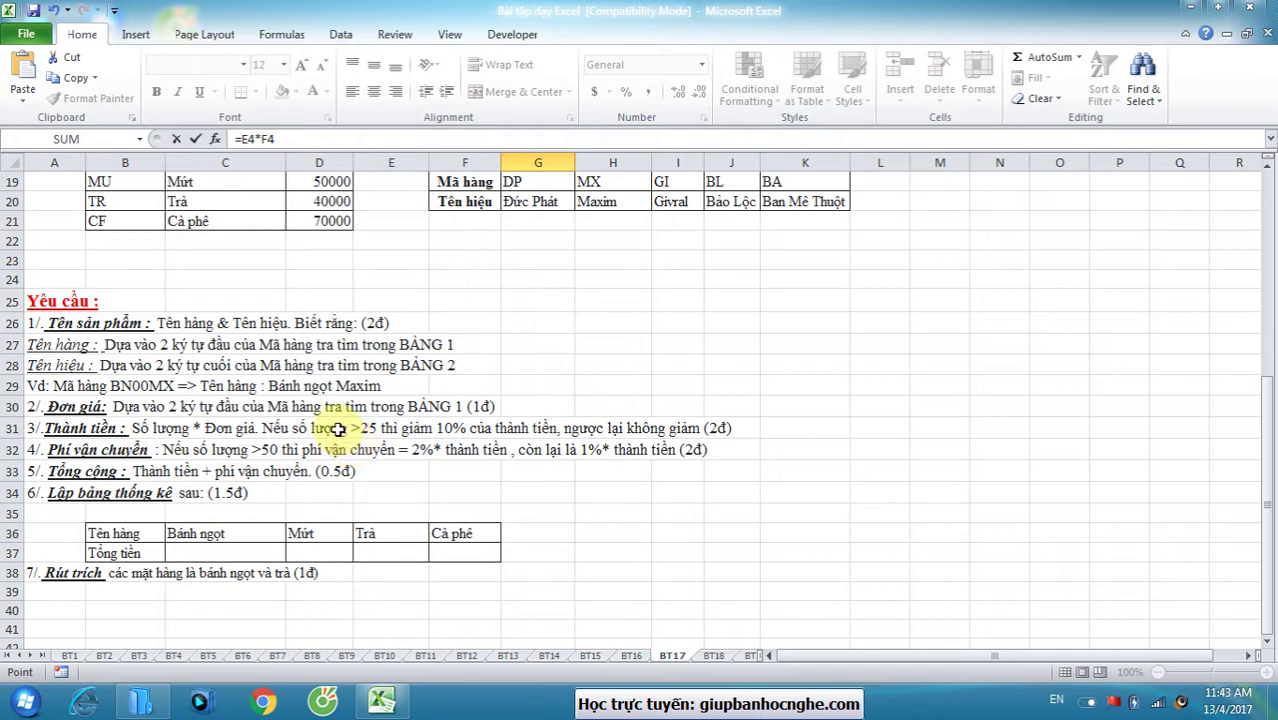
{"action": "scroll", "coordinate": [370, 440], "scroll_direction": "up", "scroll_amount": 6}
- Add *IF(E4>25,0.9,1) to G4 for a 10% discount above 25 units
{"action": "type", "text": "*"}
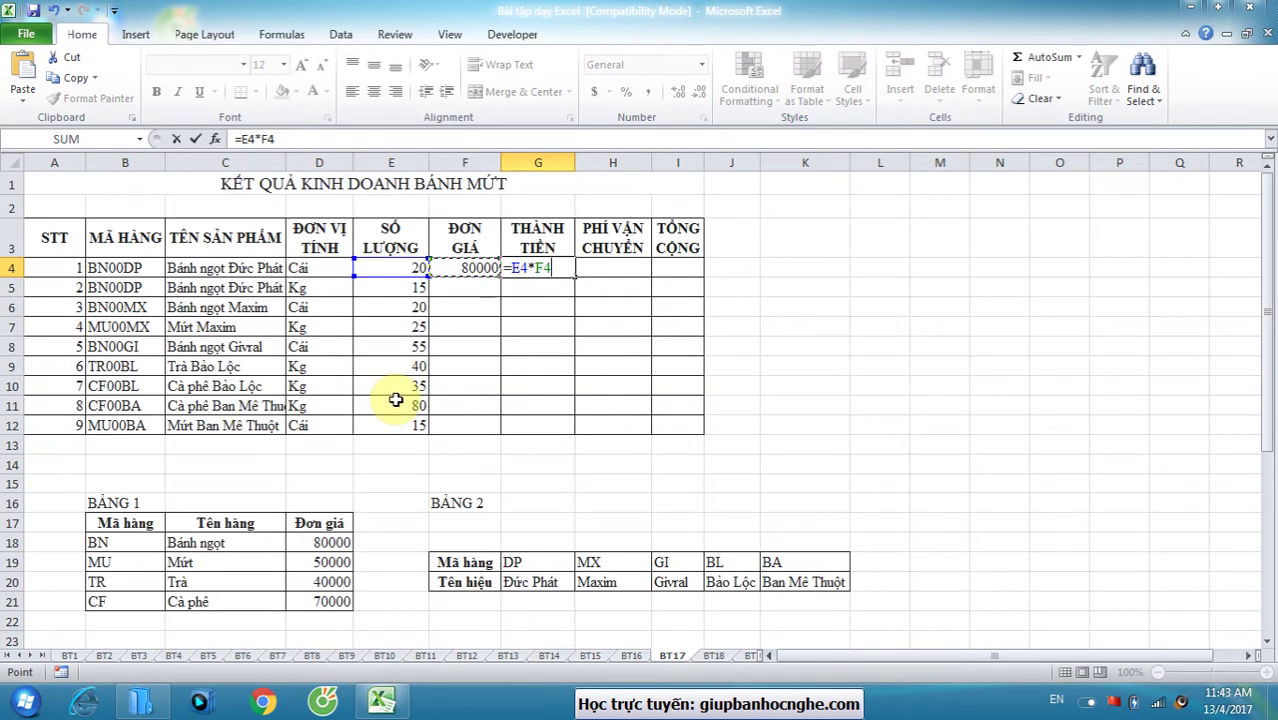
{"action": "type", "text": "IF("}
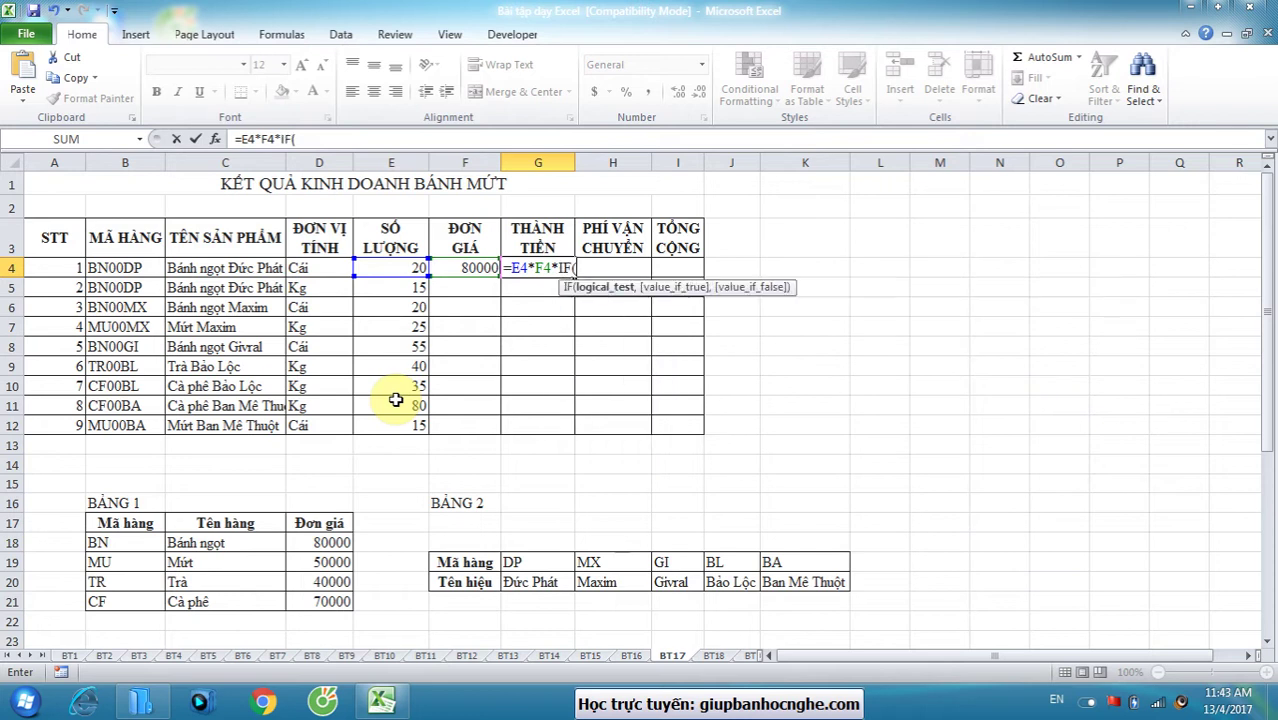
{"action": "scroll", "coordinate": [396, 400], "scroll_direction": "down", "scroll_amount": 5}
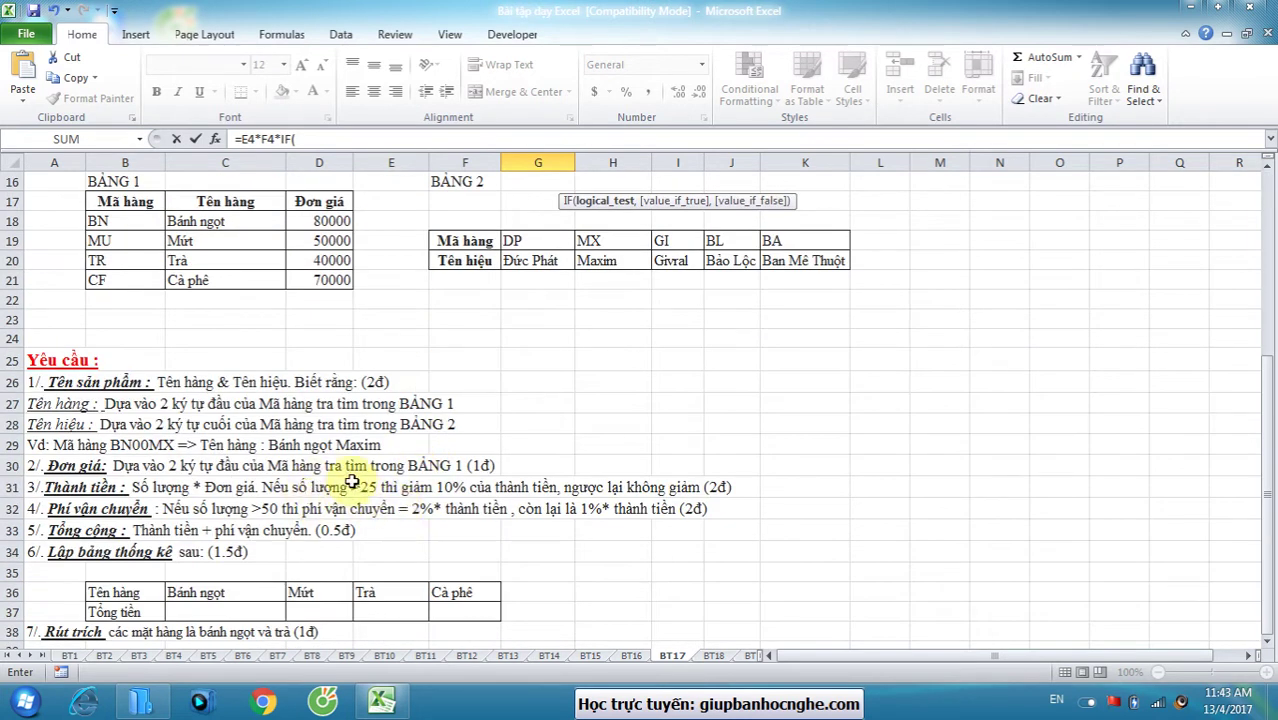
{"action": "scroll", "coordinate": [385, 487], "scroll_direction": "up", "scroll_amount": 5}
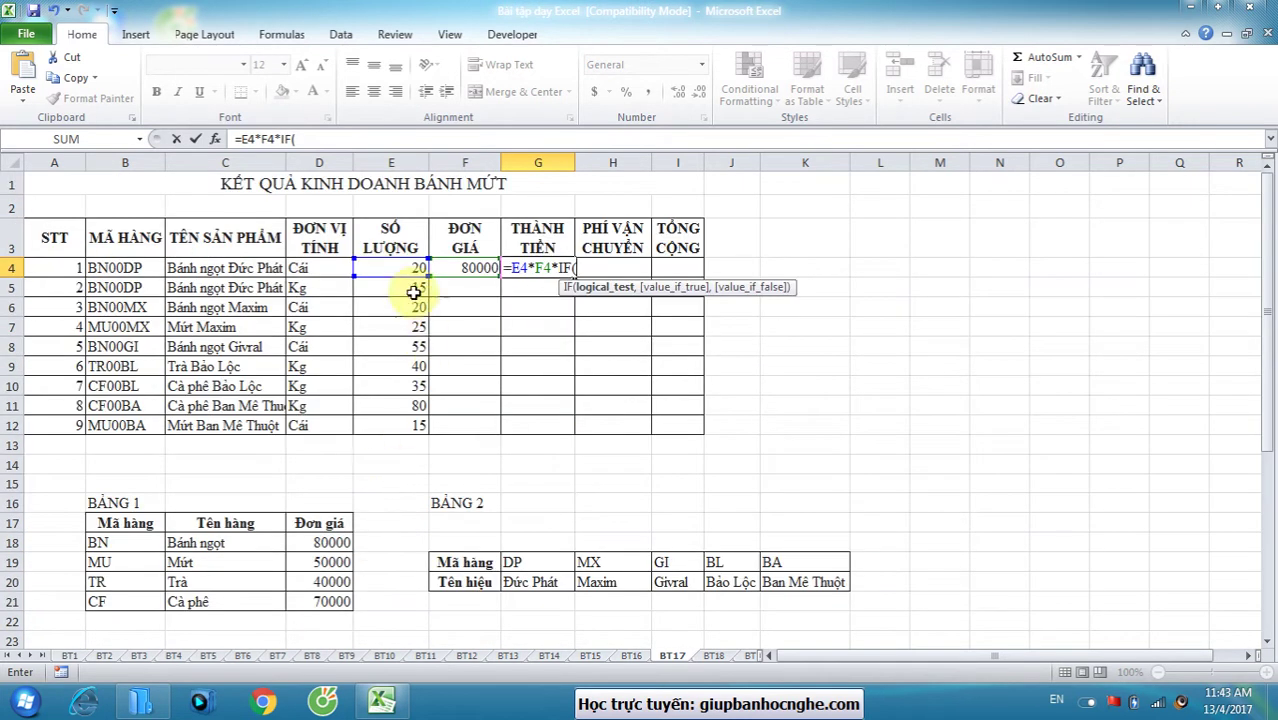
{"action": "left_click", "coordinate": [398, 268]}
{"action": "type", "text": ">25"}
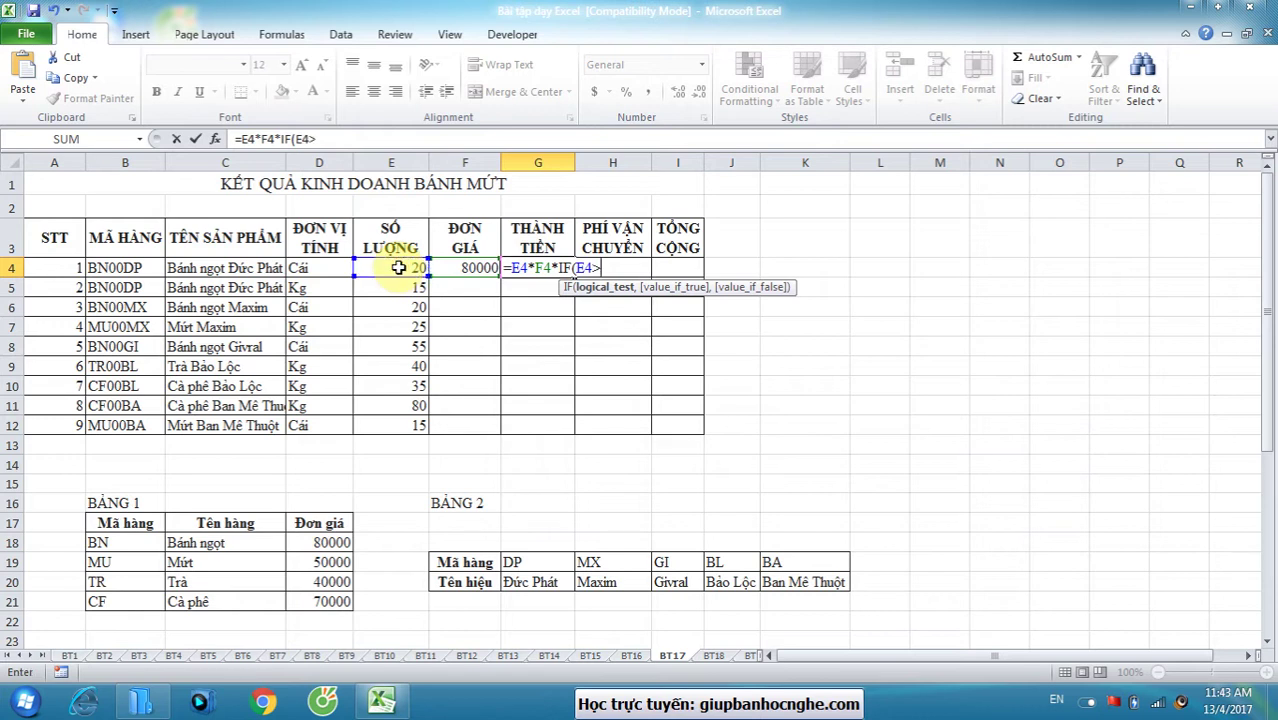
{"action": "type", "text": ","}
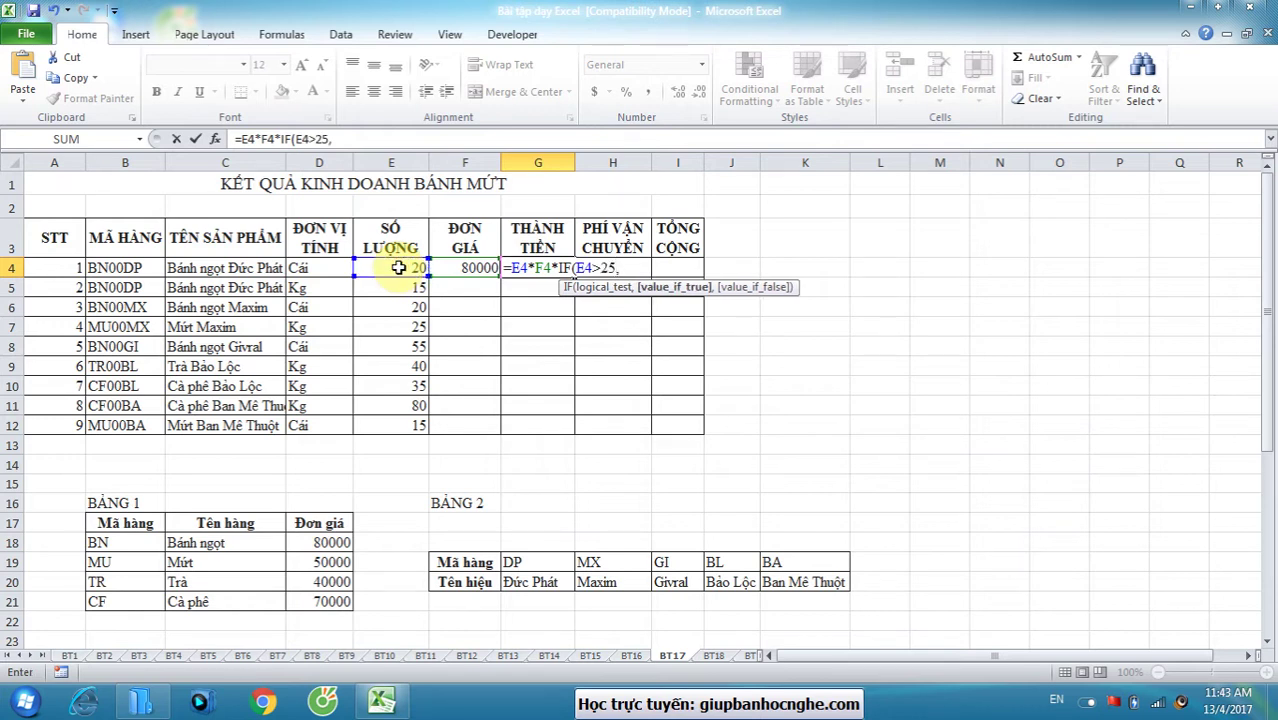
{"action": "scroll", "coordinate": [398, 268], "scroll_direction": "down", "scroll_amount": 5}
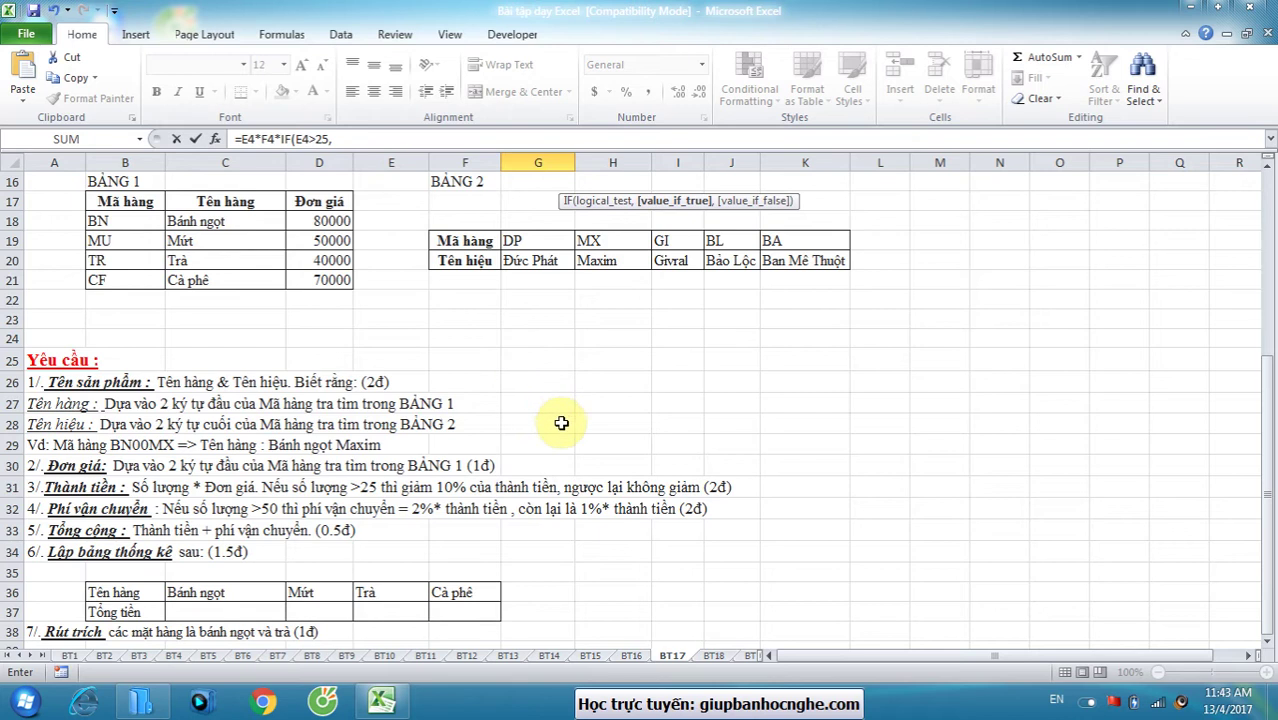
{"action": "scroll", "coordinate": [566, 428], "scroll_direction": "up", "scroll_amount": 5}
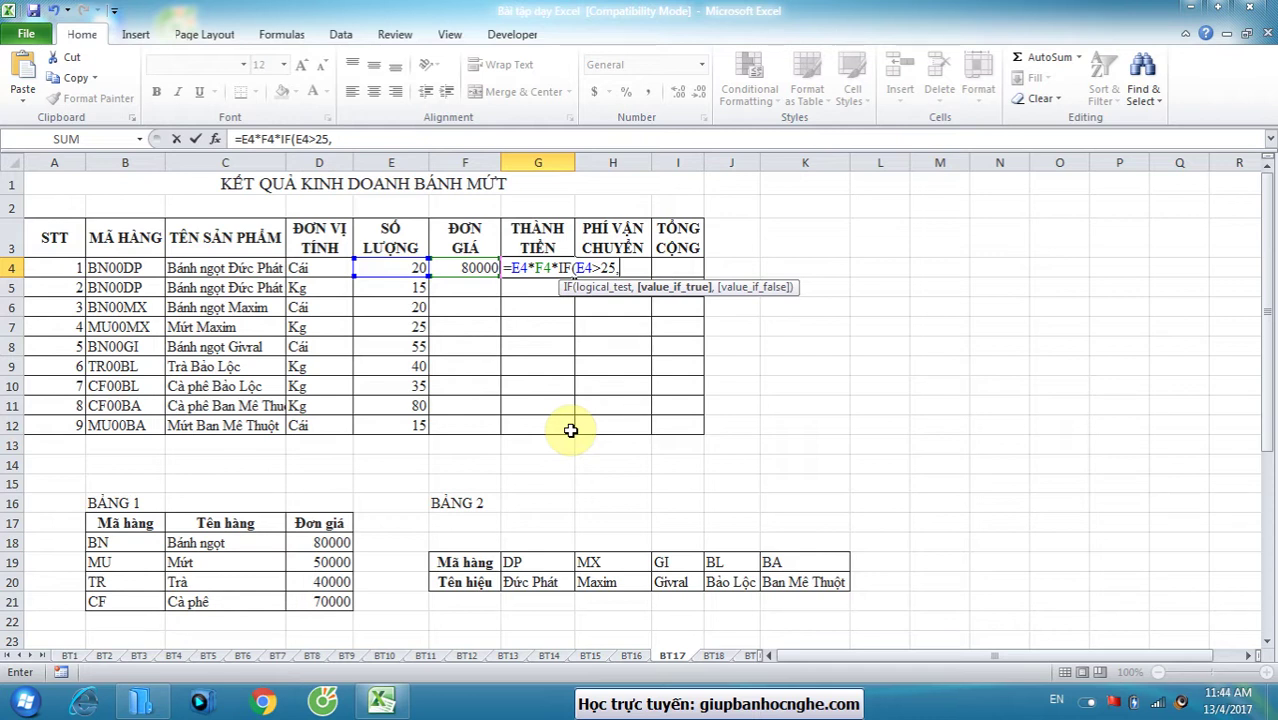
{"action": "type", "text": "0.9,"}
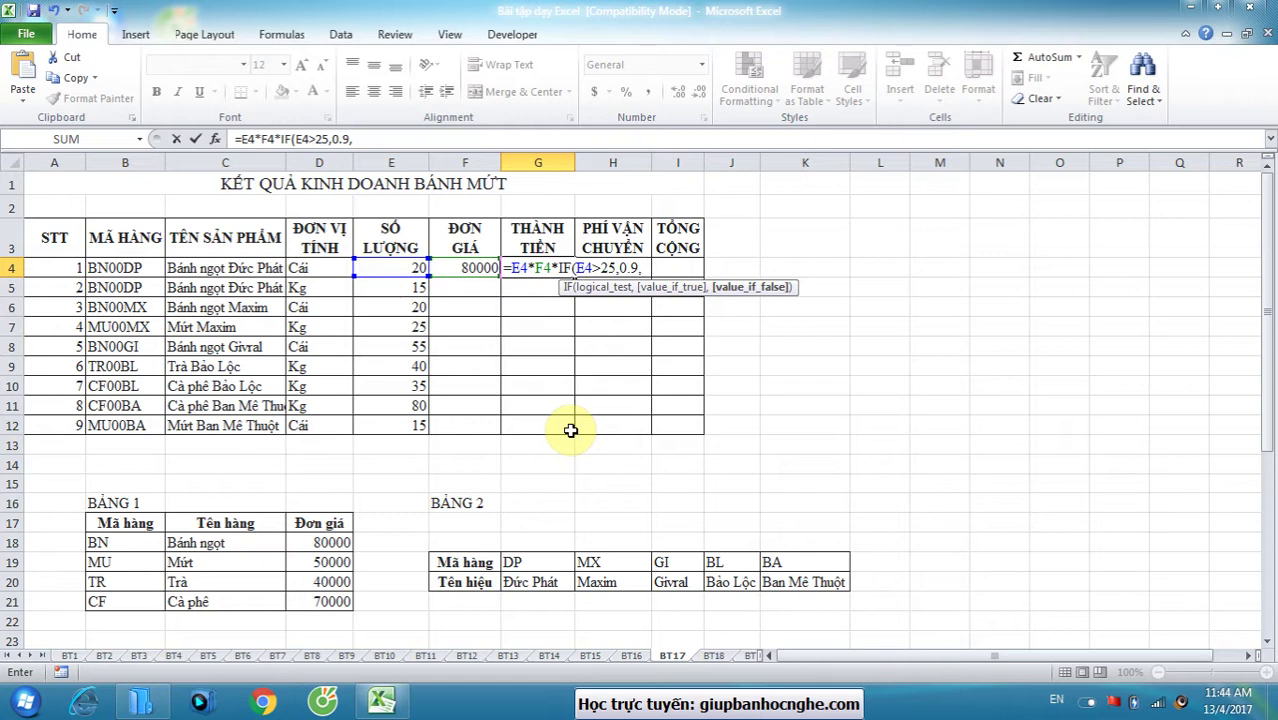
{"action": "type", "text": "1)"}
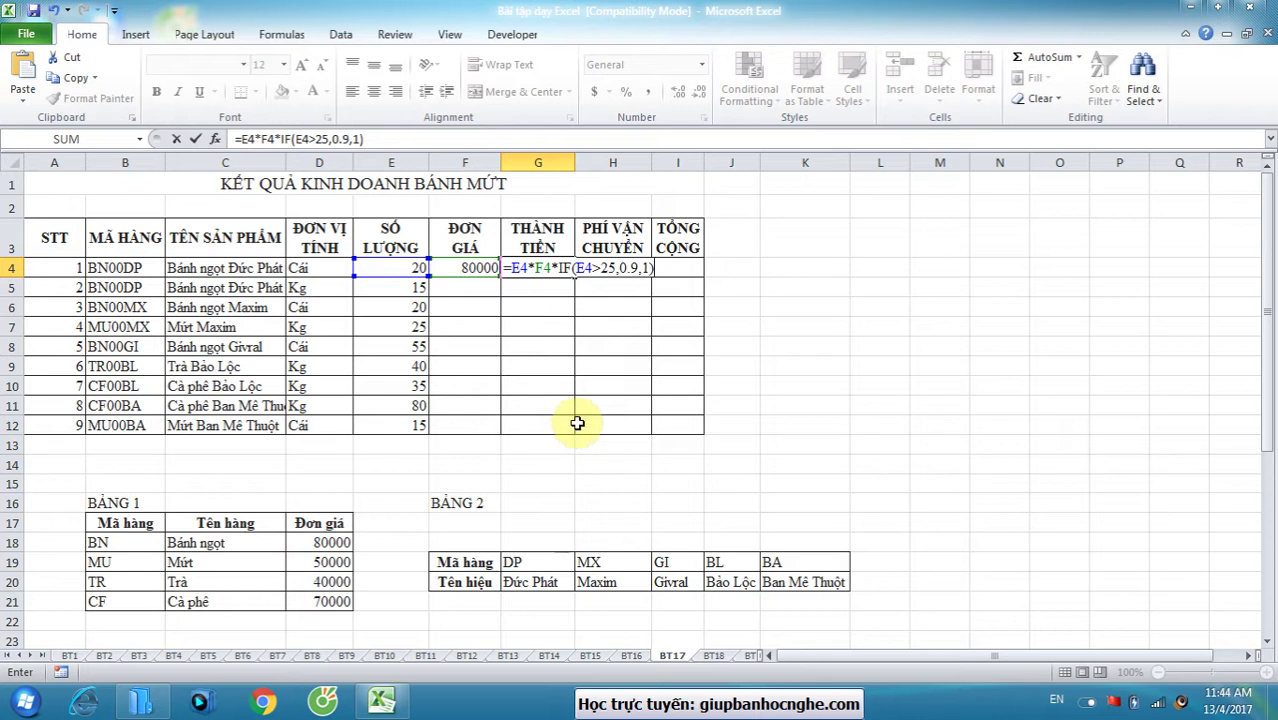
{"action": "key", "text": "Return"}
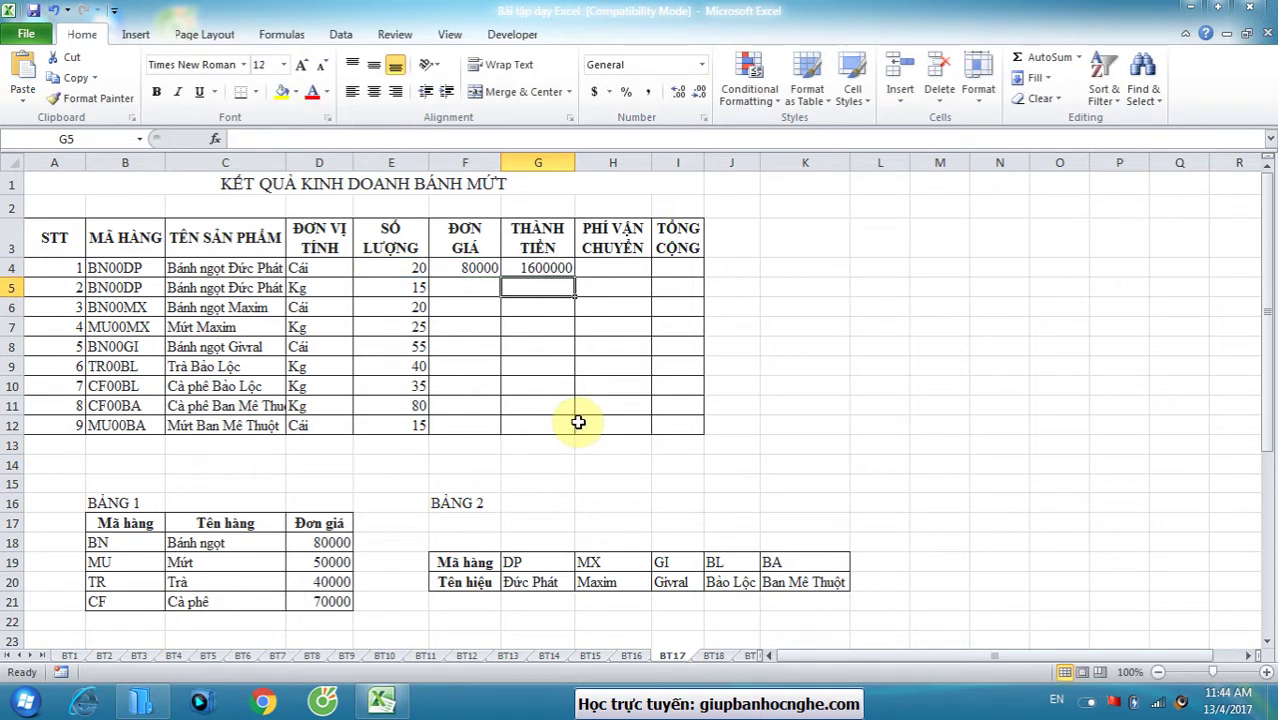
- Drag the H/I header border to give the PHÍ VẬN CHUYỂN column H more width
{"action": "scroll", "coordinate": [572, 415], "scroll_direction": "down", "scroll_amount": 6}
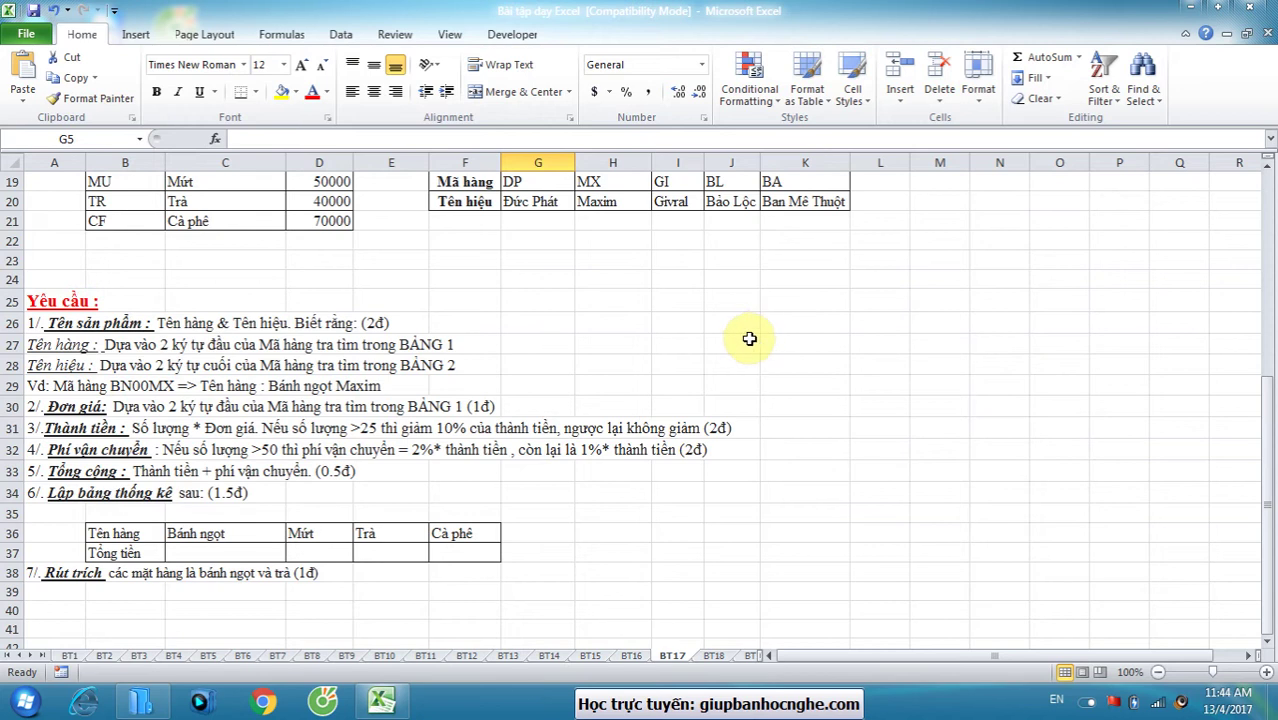
{"action": "scroll", "coordinate": [750, 322], "scroll_direction": "up", "scroll_amount": 6}
{"action": "left_click", "coordinate": [624, 248]}
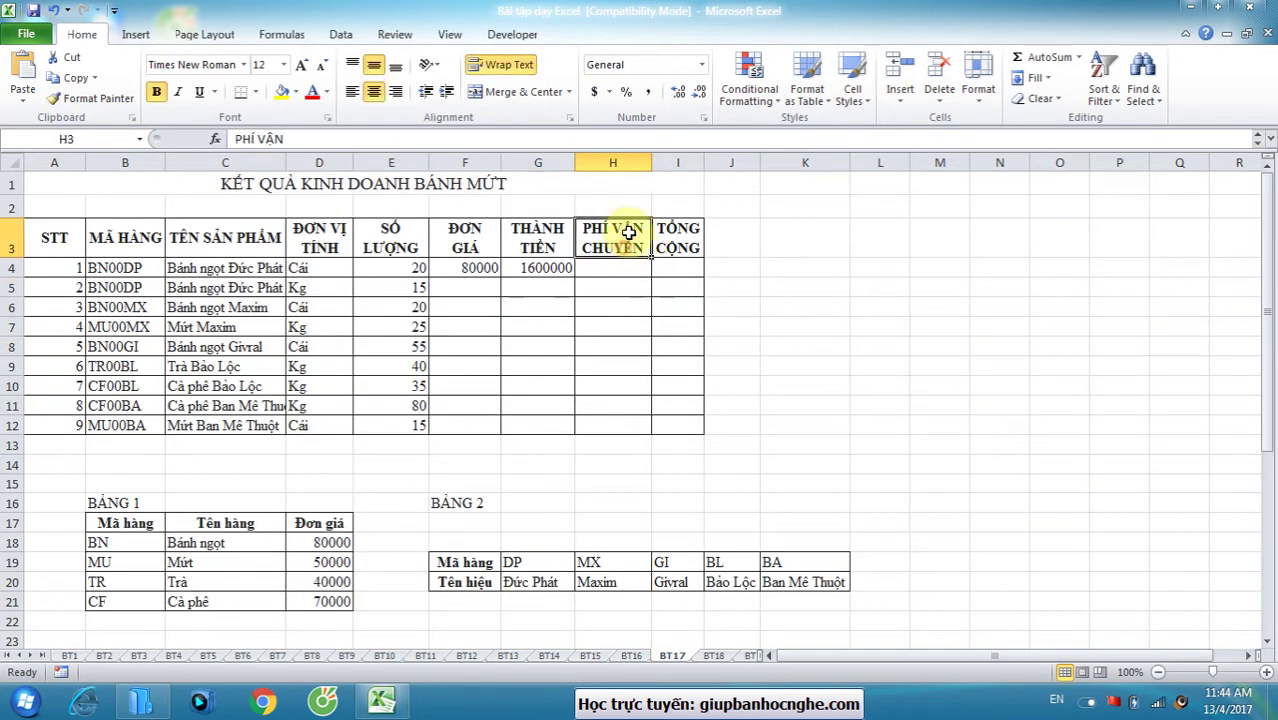
{"action": "left_click_drag", "start_coordinate": [651, 162], "coordinate": [660, 162]}
{"action": "scroll", "coordinate": [330, 465], "scroll_direction": "down", "scroll_amount": 6}
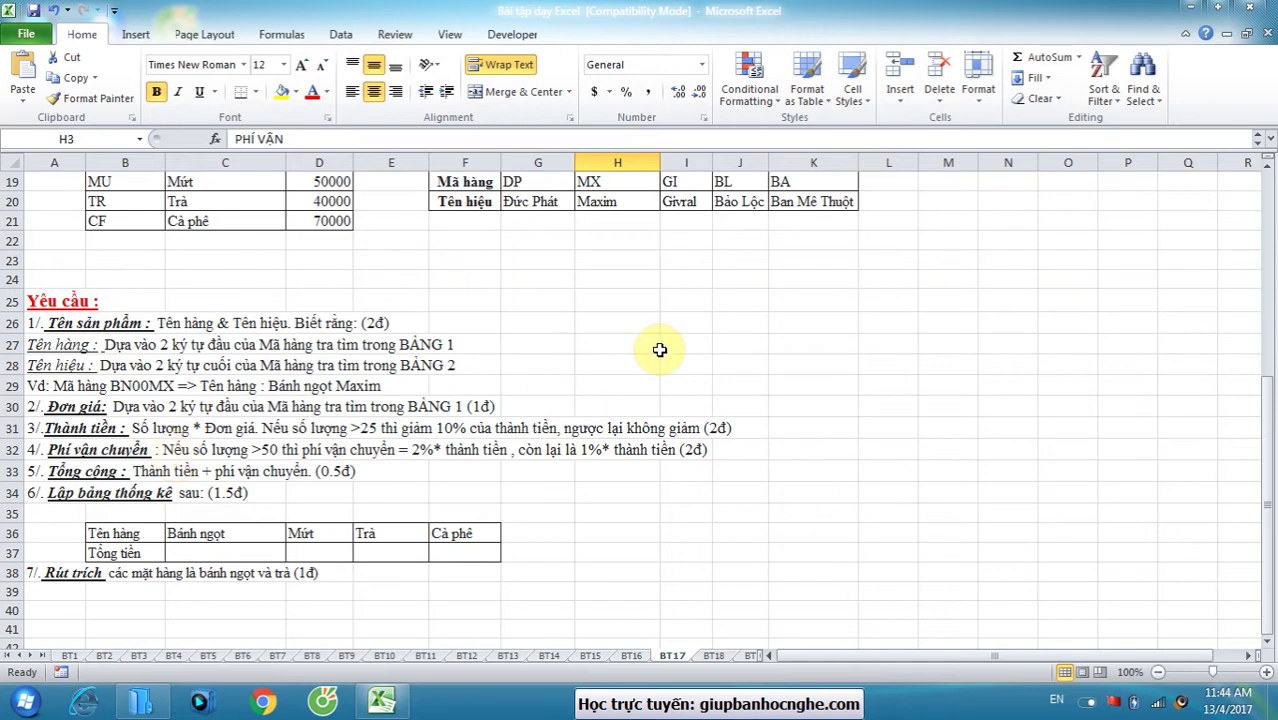
{"action": "scroll", "coordinate": [660, 350], "scroll_direction": "up", "scroll_amount": 6}
{"action": "left_click", "coordinate": [617, 266]}
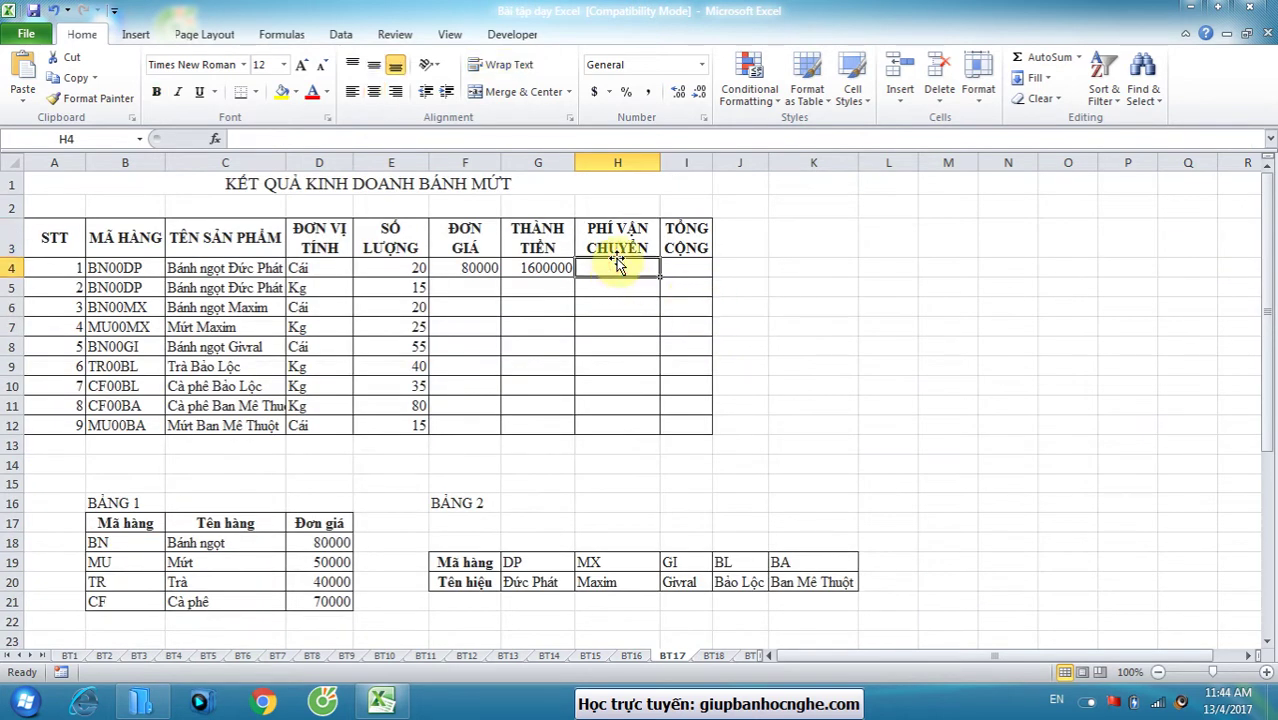
- Begin the H4 shipping-fee formula with the condition =IF(E4>50,
{"action": "type", "text": "=if("}
{"action": "scroll", "coordinate": [617, 258], "scroll_direction": "down", "scroll_amount": 5}
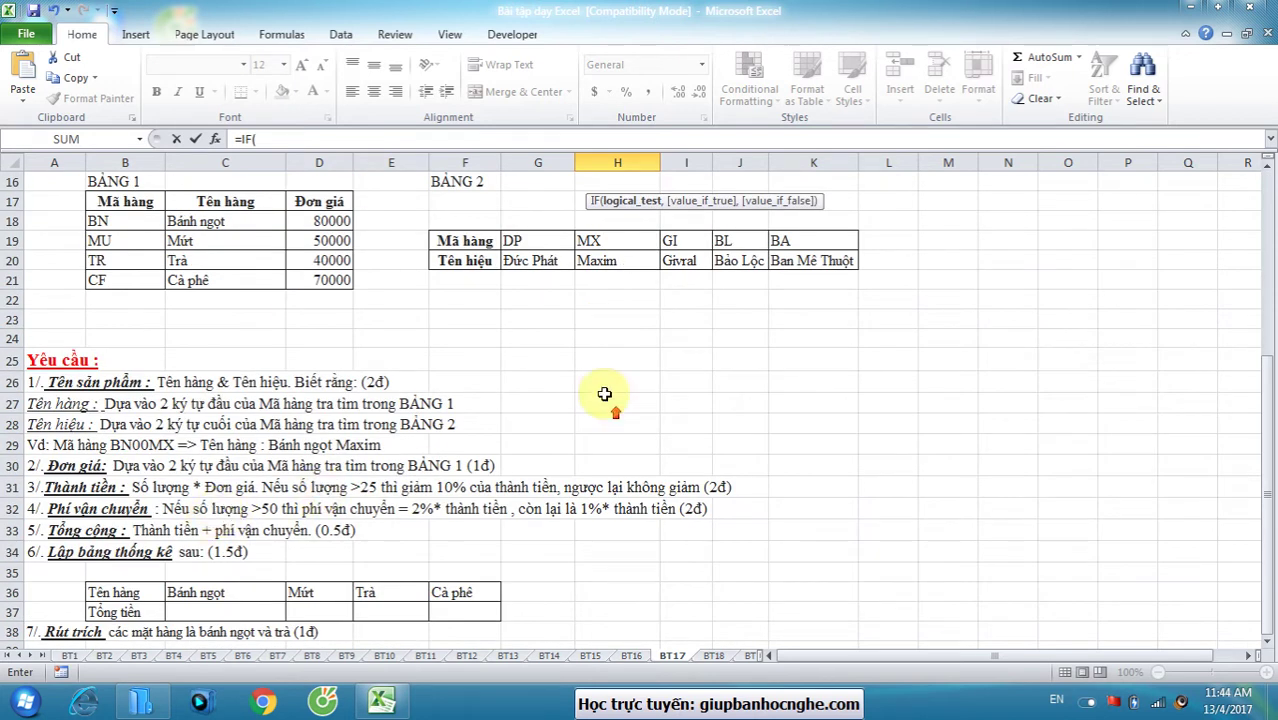
{"action": "scroll", "coordinate": [604, 390], "scroll_direction": "up", "scroll_amount": 5}
{"action": "left_click", "coordinate": [415, 266]}
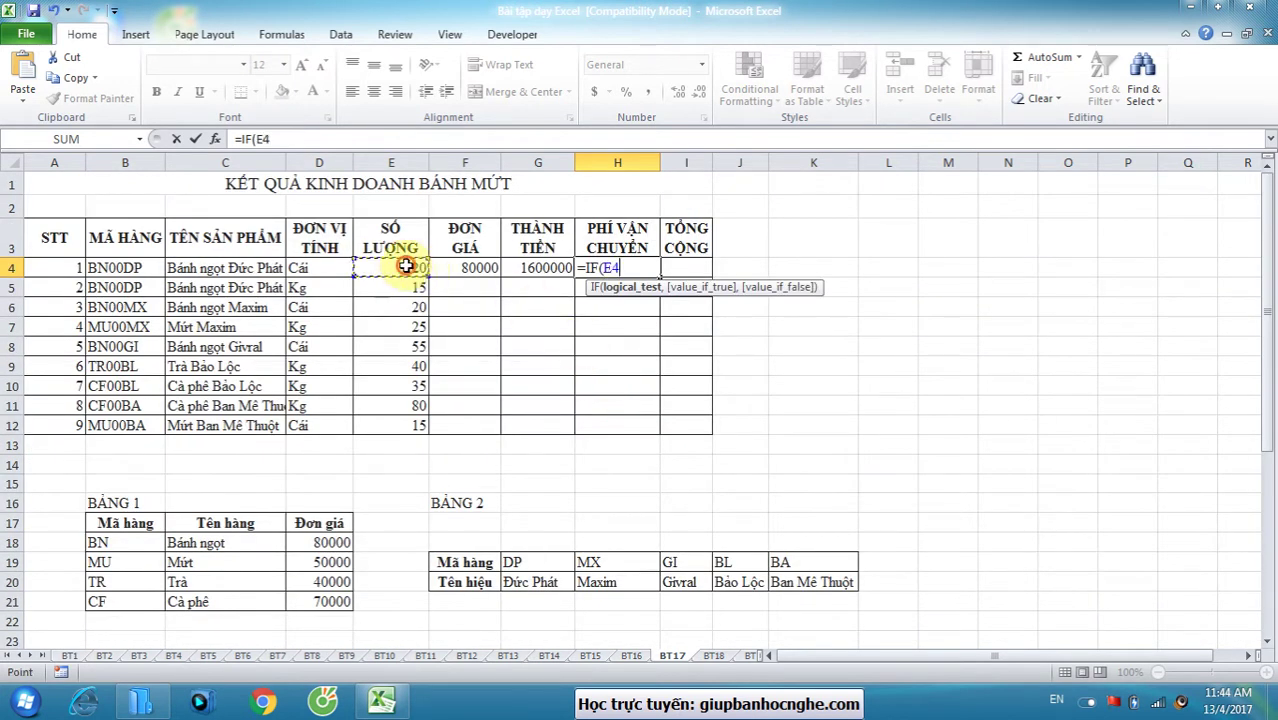
{"action": "scroll", "coordinate": [903, 440], "scroll_direction": "down", "scroll_amount": 5}
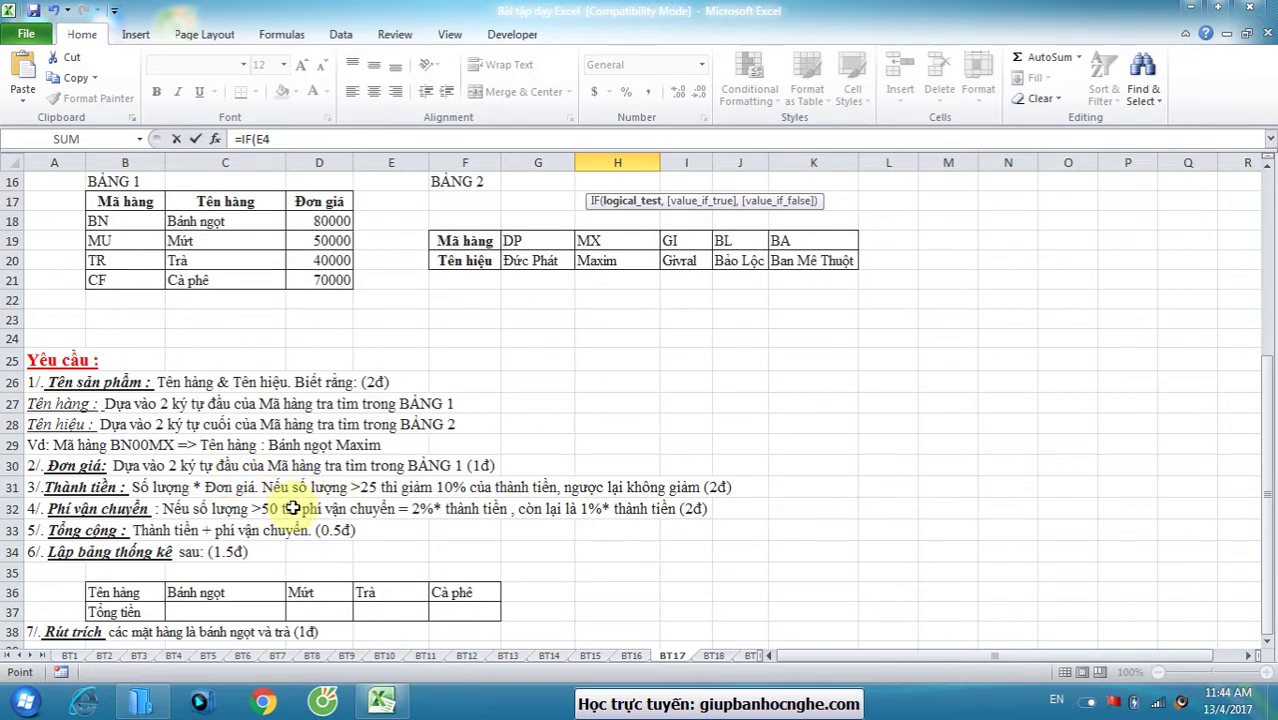
{"action": "scroll", "coordinate": [493, 481], "scroll_direction": "up", "scroll_amount": 5}
{"action": "type", "text": ">"}
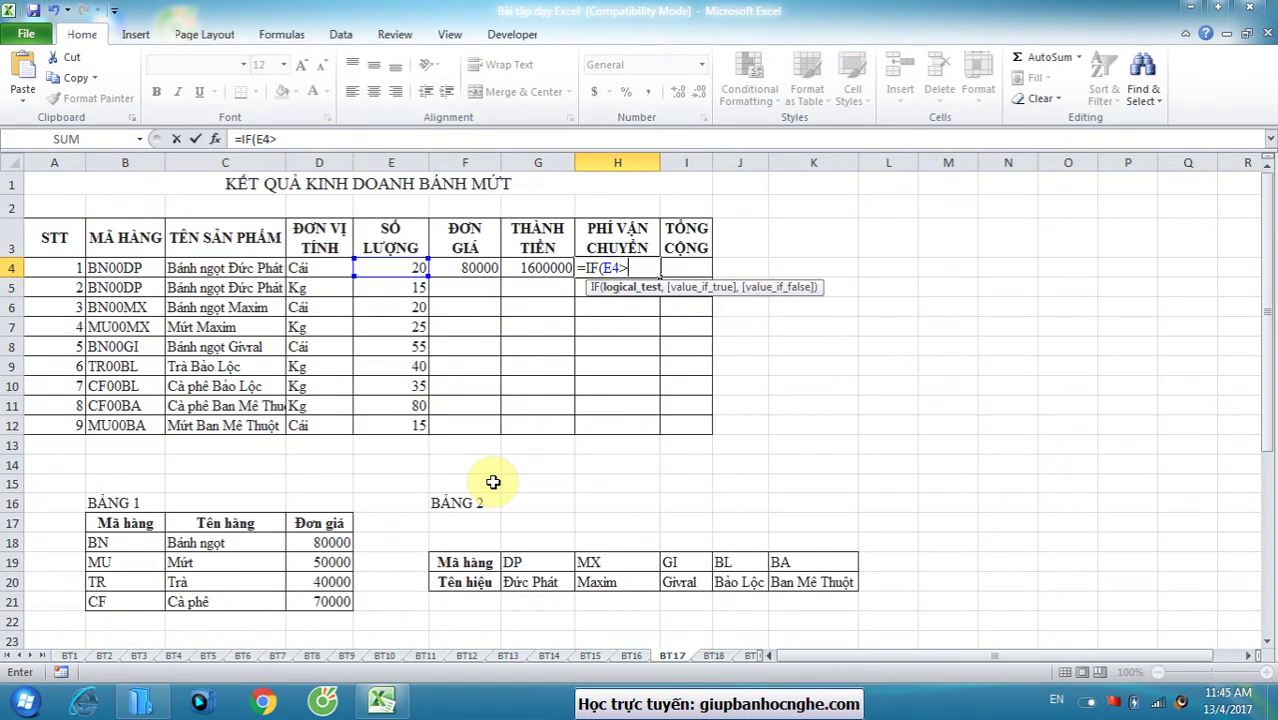
{"action": "type", "text": "50,"}
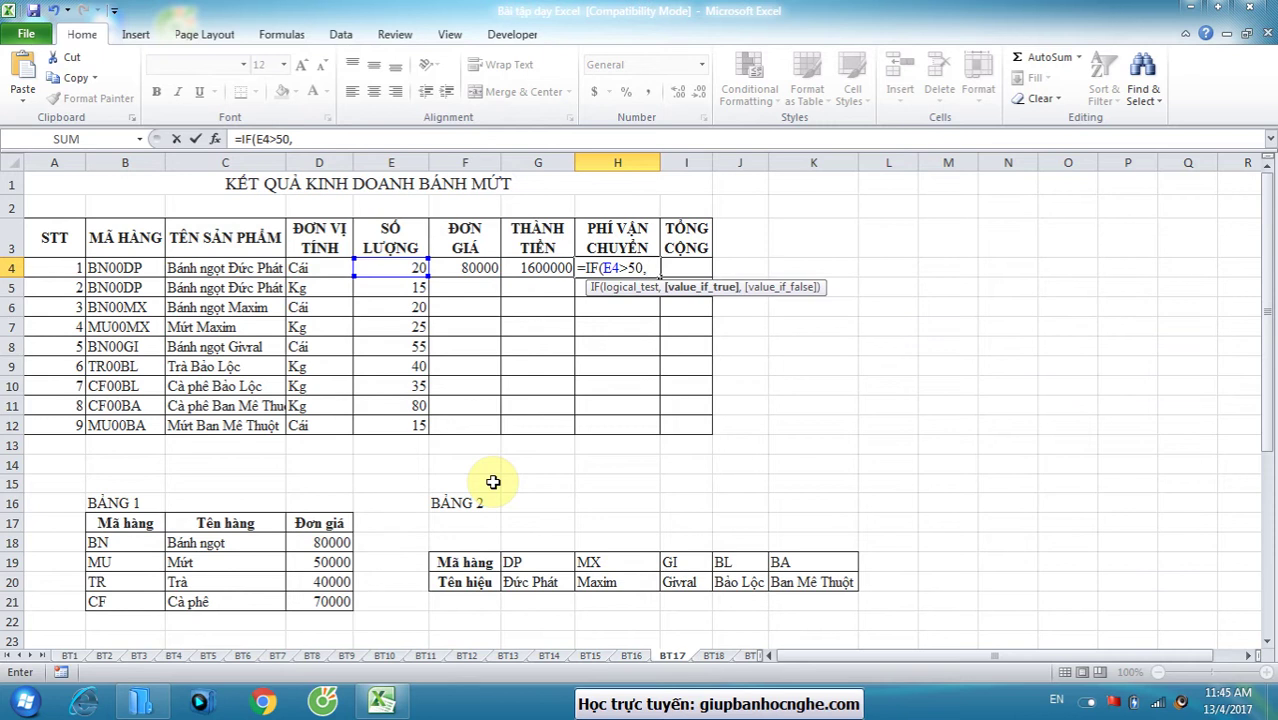
{"action": "scroll", "coordinate": [493, 481], "scroll_direction": "down", "scroll_amount": 8}
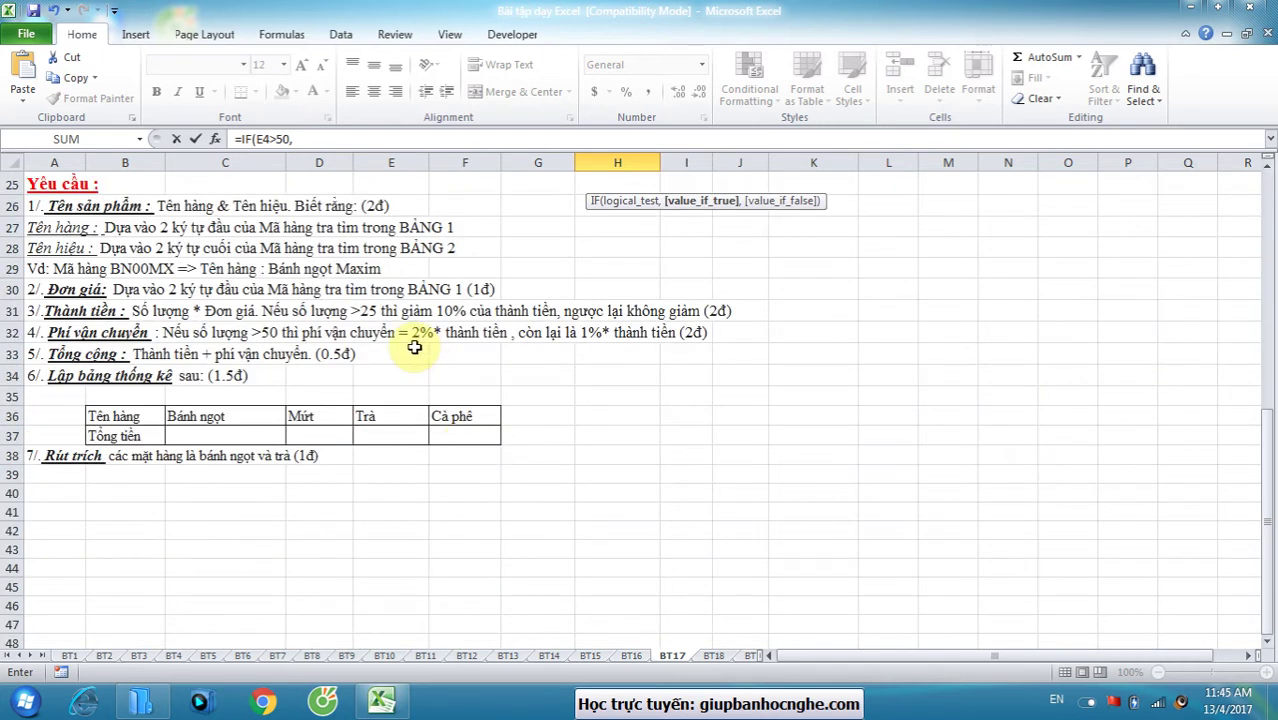
{"action": "scroll", "coordinate": [414, 347], "scroll_direction": "up", "scroll_amount": 8}
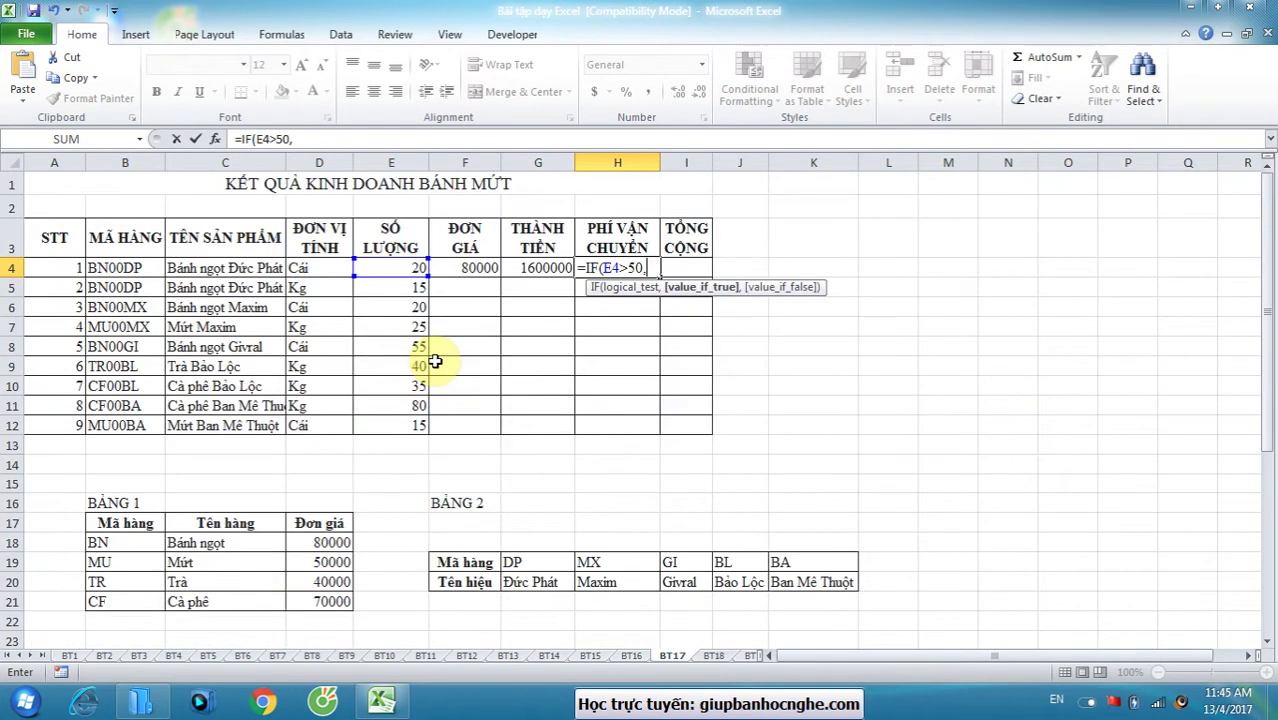
- Complete H4 as 2%*G4 otherwise 1%*G4, giving a fee of 16000
{"action": "type", "text": "2%*"}
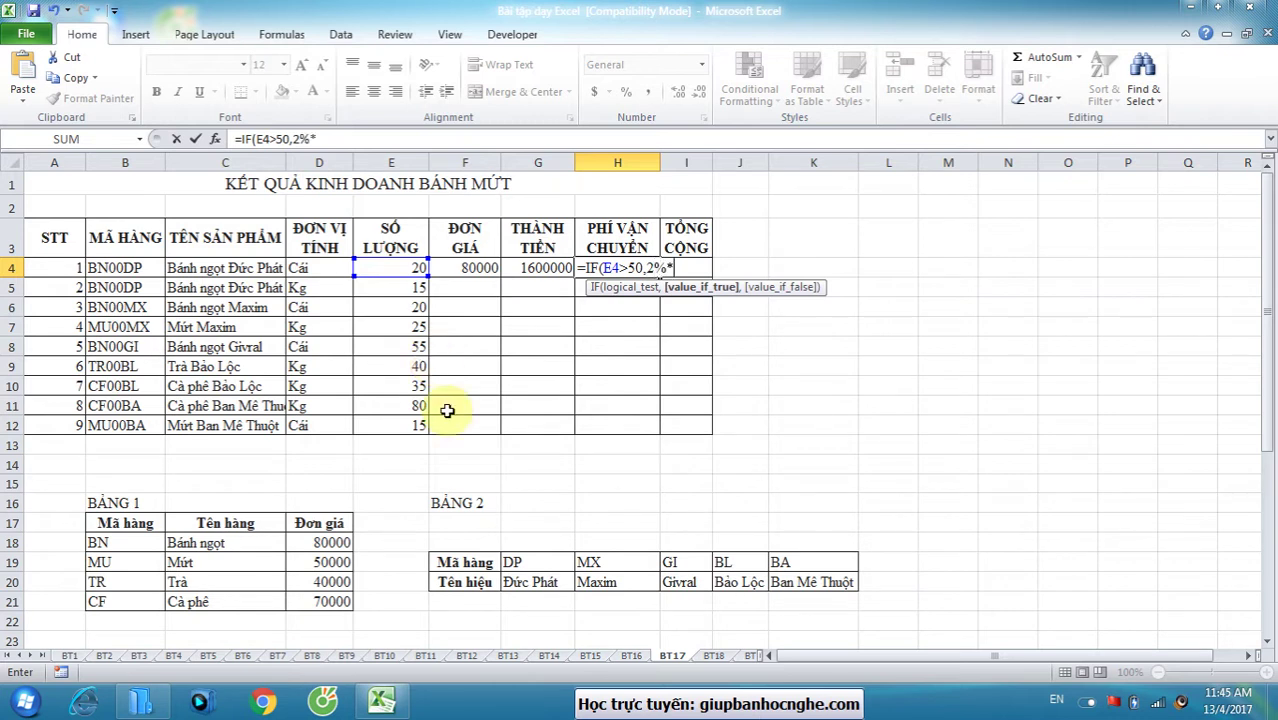
{"action": "left_click", "coordinate": [545, 268]}
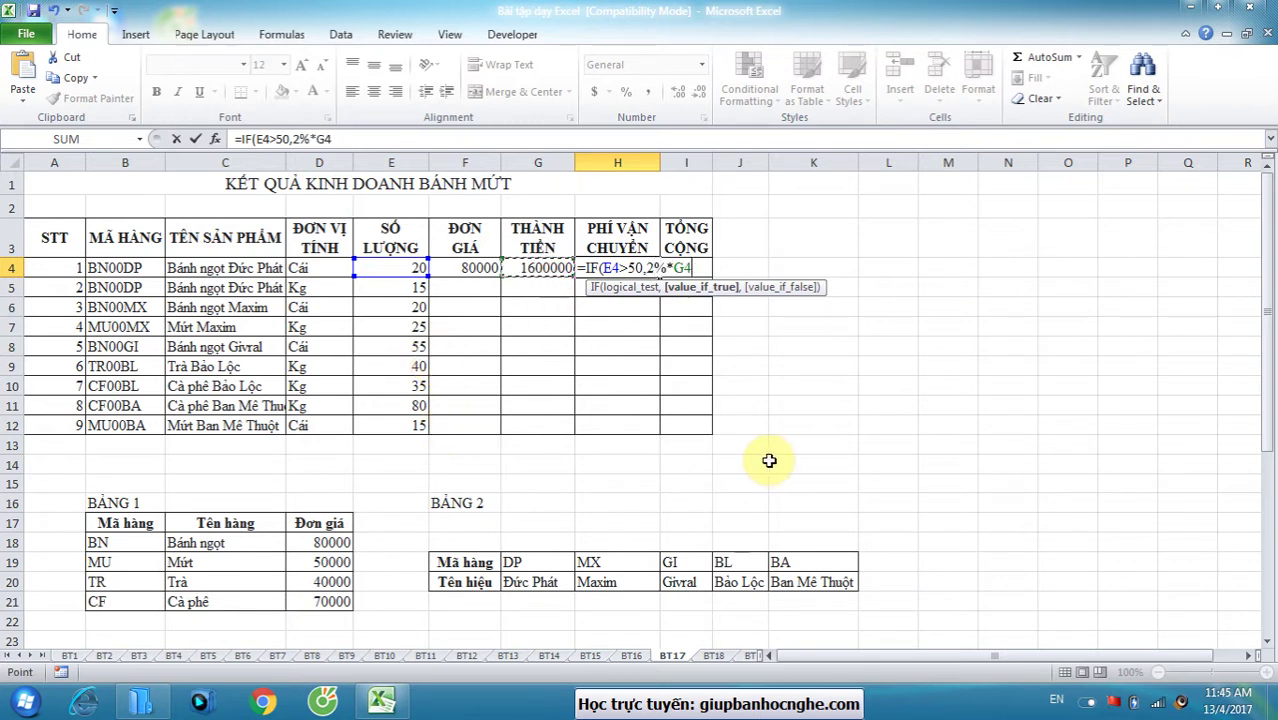
{"action": "type", "text": ","}
{"action": "scroll", "coordinate": [770, 462], "scroll_direction": "down", "scroll_amount": 5}
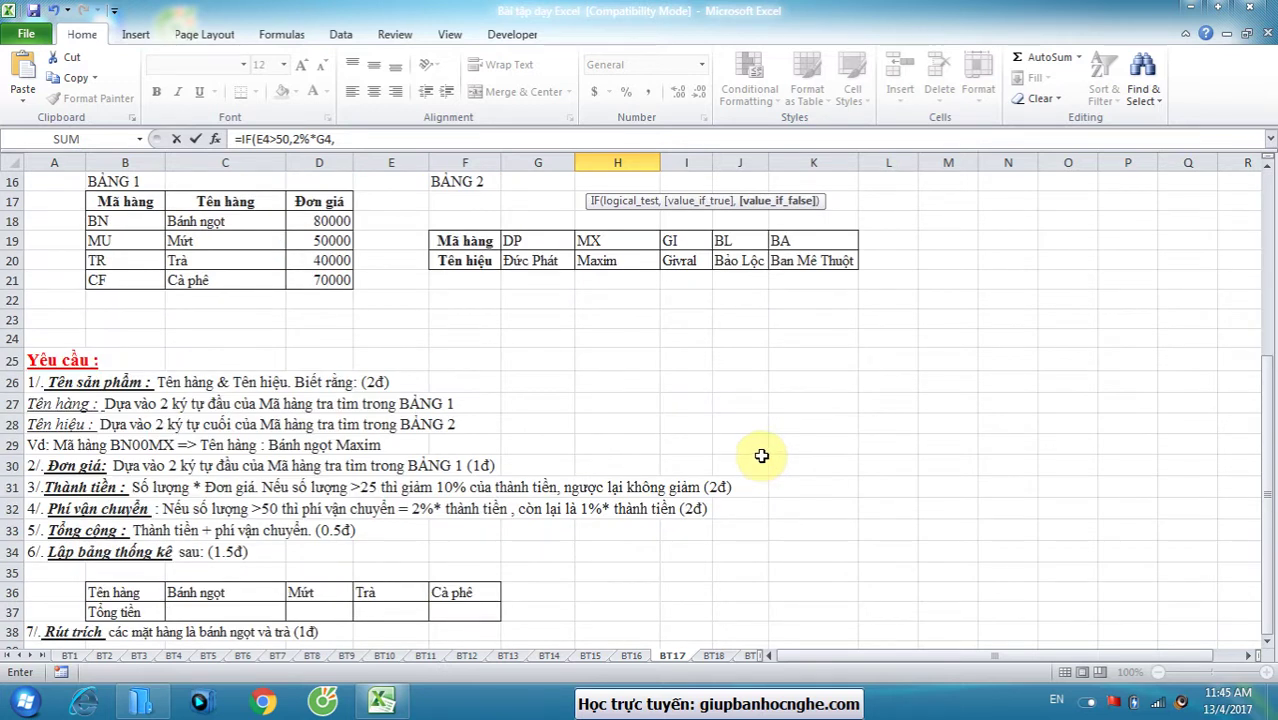
{"action": "scroll", "coordinate": [615, 510], "scroll_direction": "up", "scroll_amount": 5}
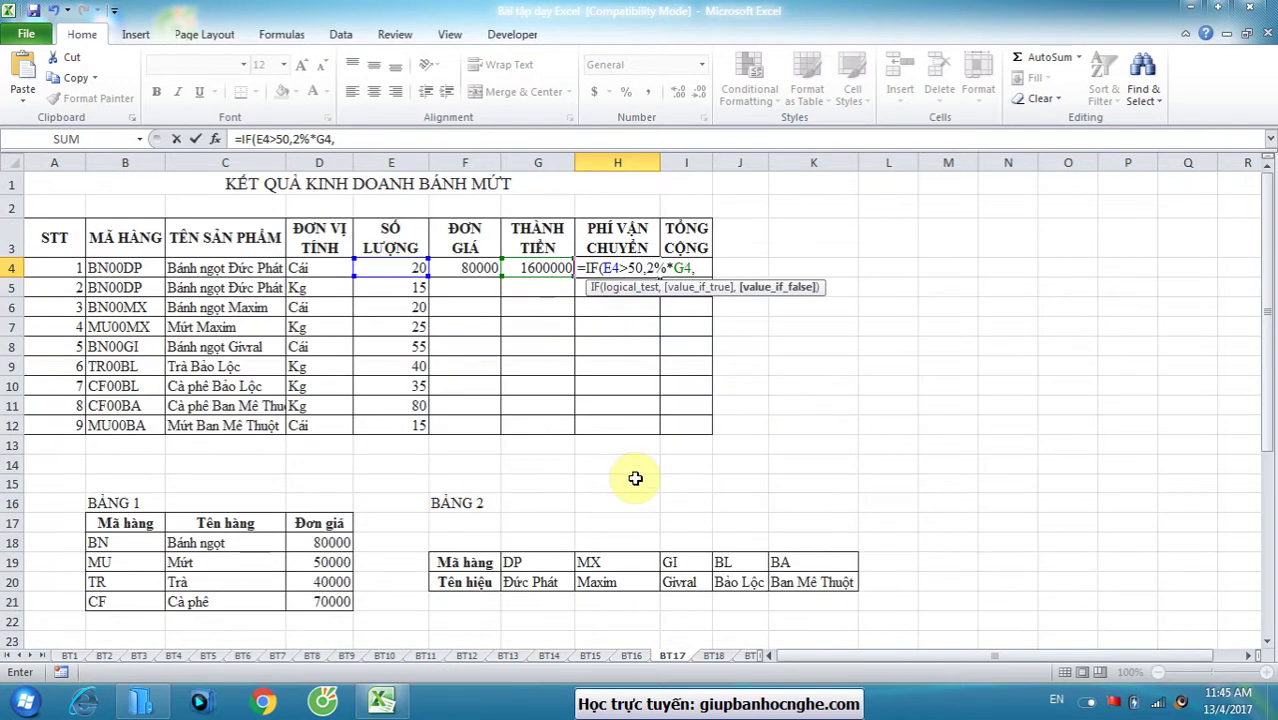
{"action": "type", "text": "1%*"}
{"action": "left_click", "coordinate": [540, 272]}
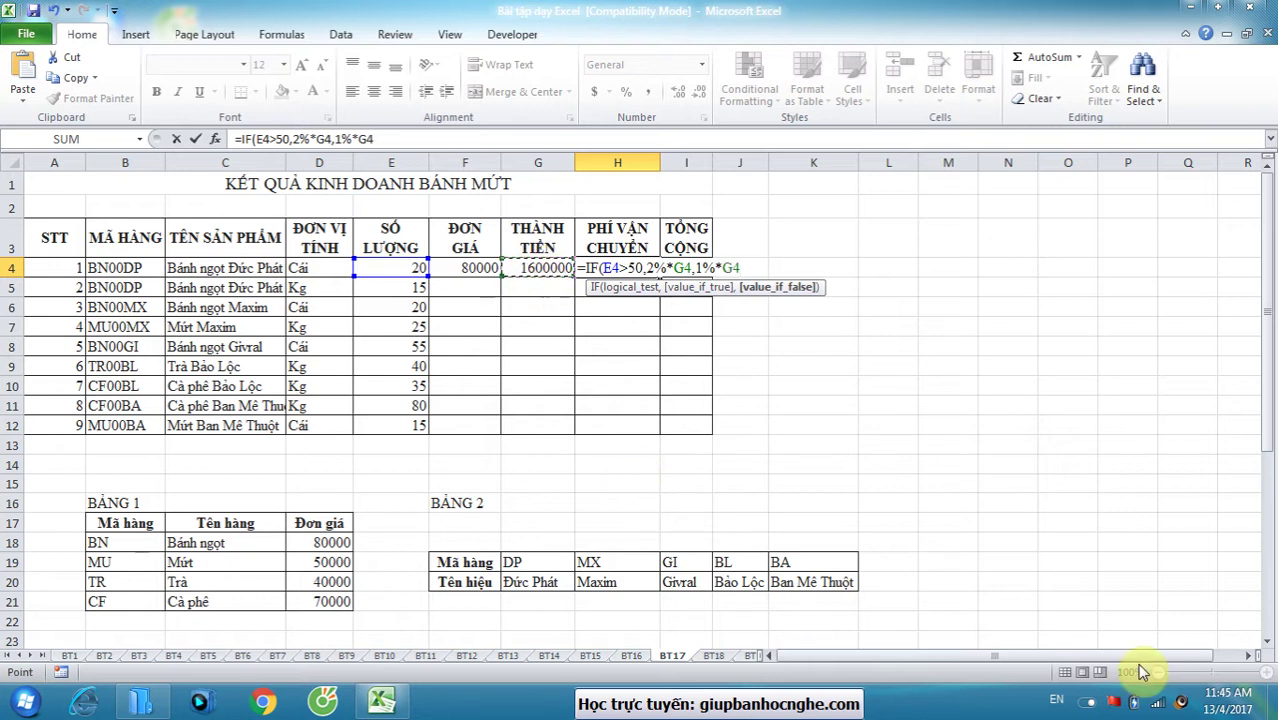
{"action": "type", "text": ")"}
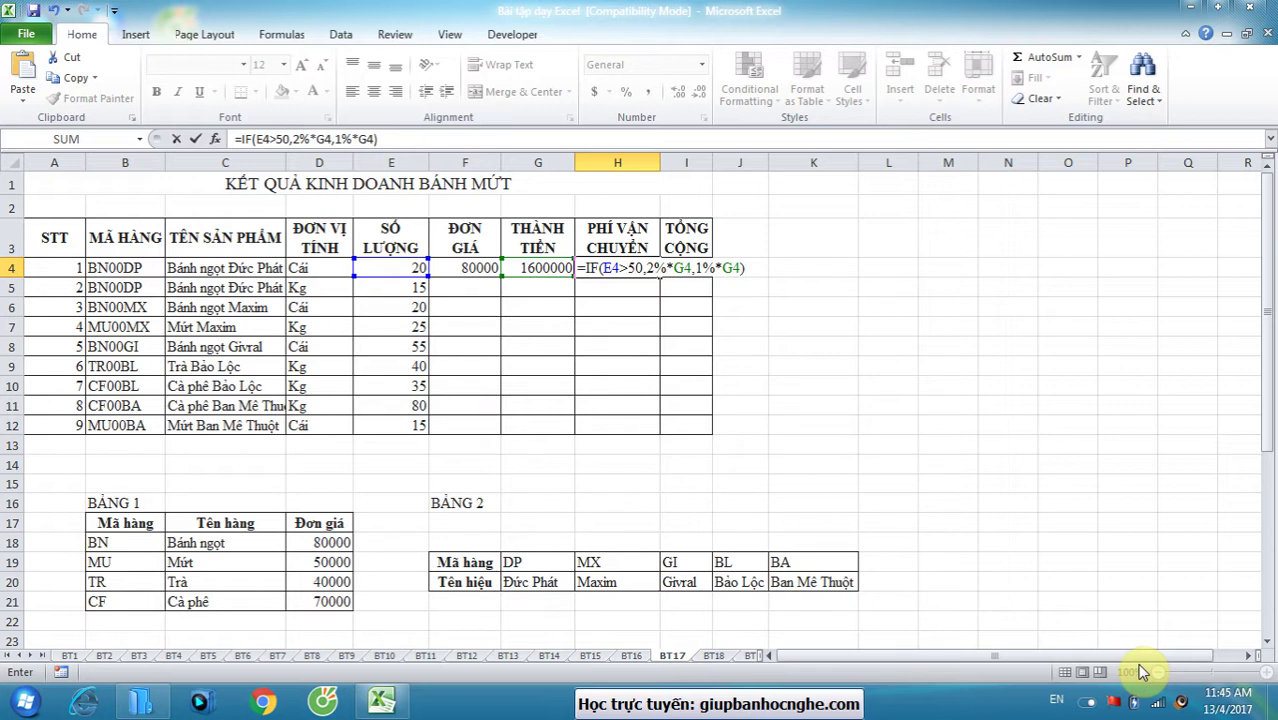
{"action": "key", "text": "Return"}
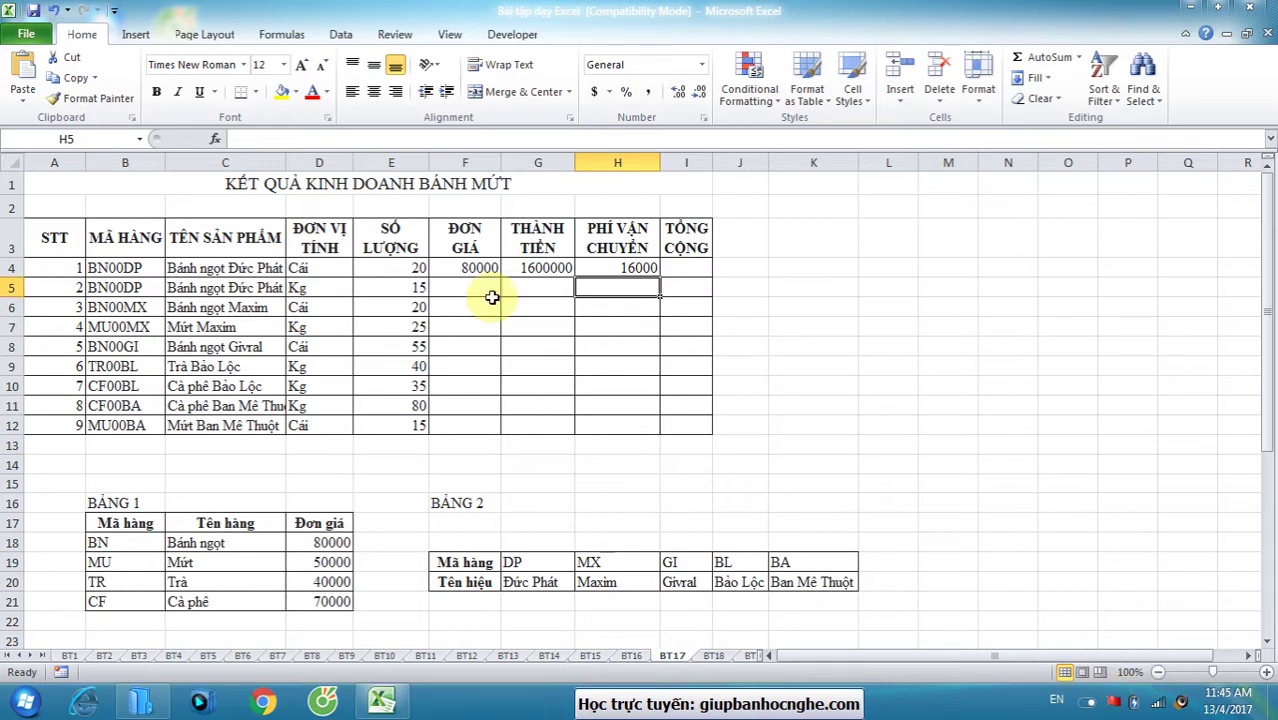
{"action": "scroll", "coordinate": [545, 350], "scroll_direction": "down", "scroll_amount": 4}
{"action": "scroll", "coordinate": [785, 478], "scroll_direction": "down", "scroll_amount": 2}
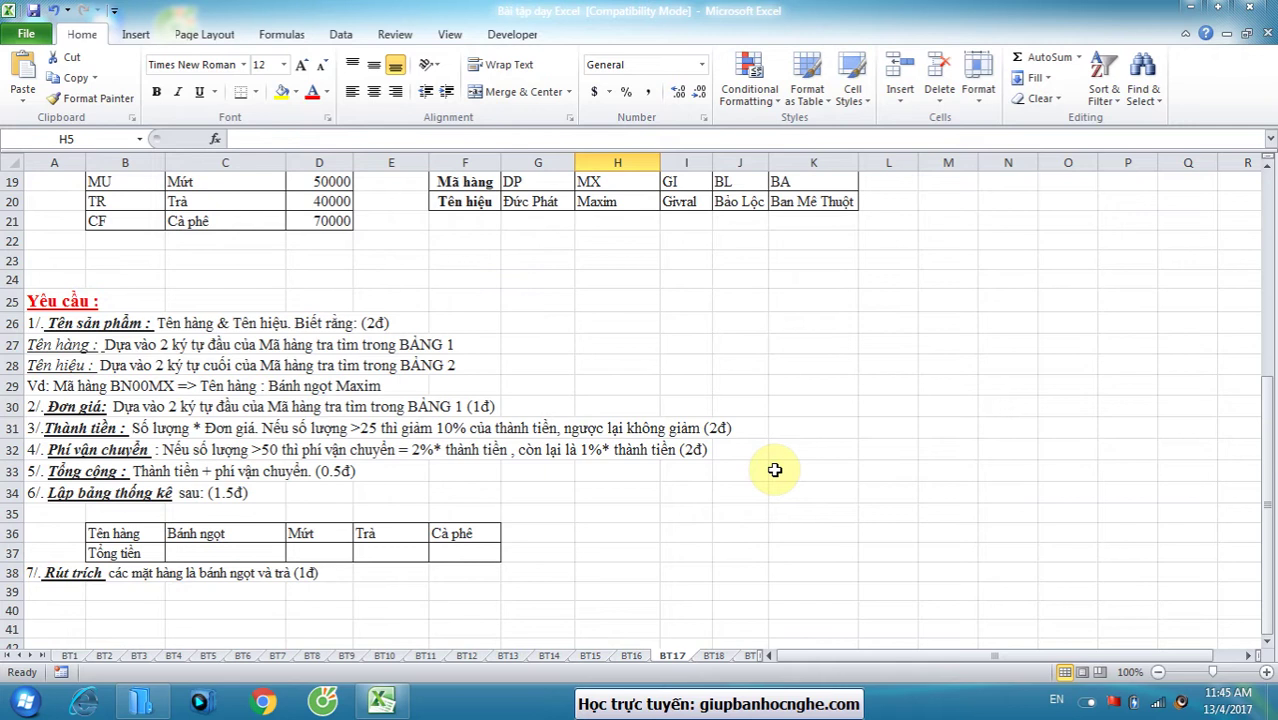
- Enter =G4+H4 in I4 to total Thành tiền plus Phí vận chuyển
{"action": "scroll", "coordinate": [775, 470], "scroll_direction": "up", "scroll_amount": 6}
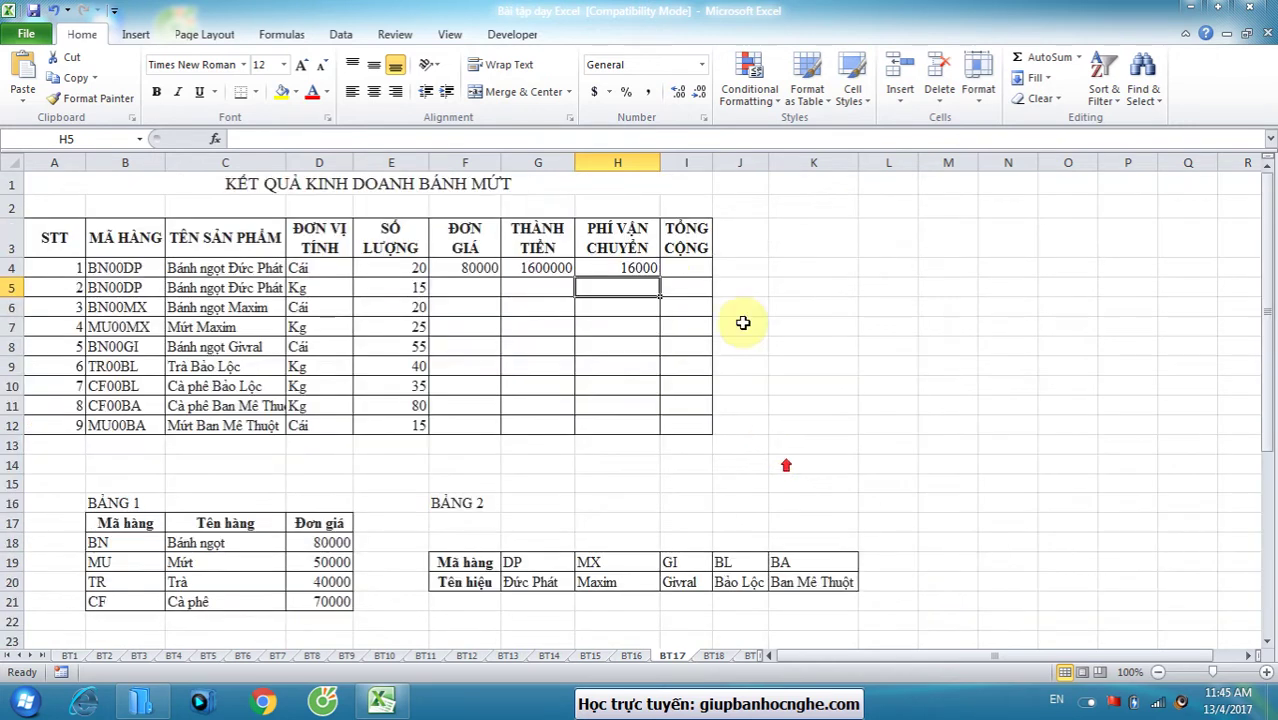
{"action": "left_click", "coordinate": [697, 268]}
{"action": "type", "text": "="}
{"action": "left_click", "coordinate": [560, 267]}
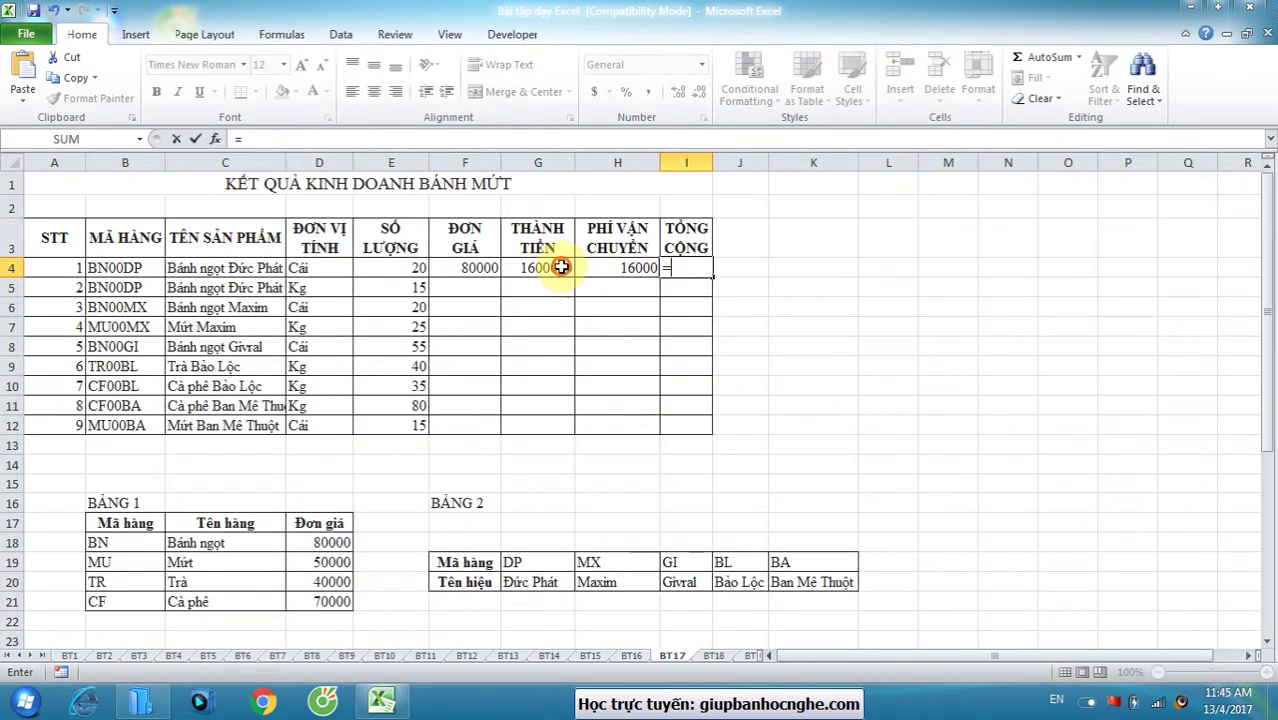
{"action": "type", "text": "+"}
{"action": "left_click", "coordinate": [610, 263]}
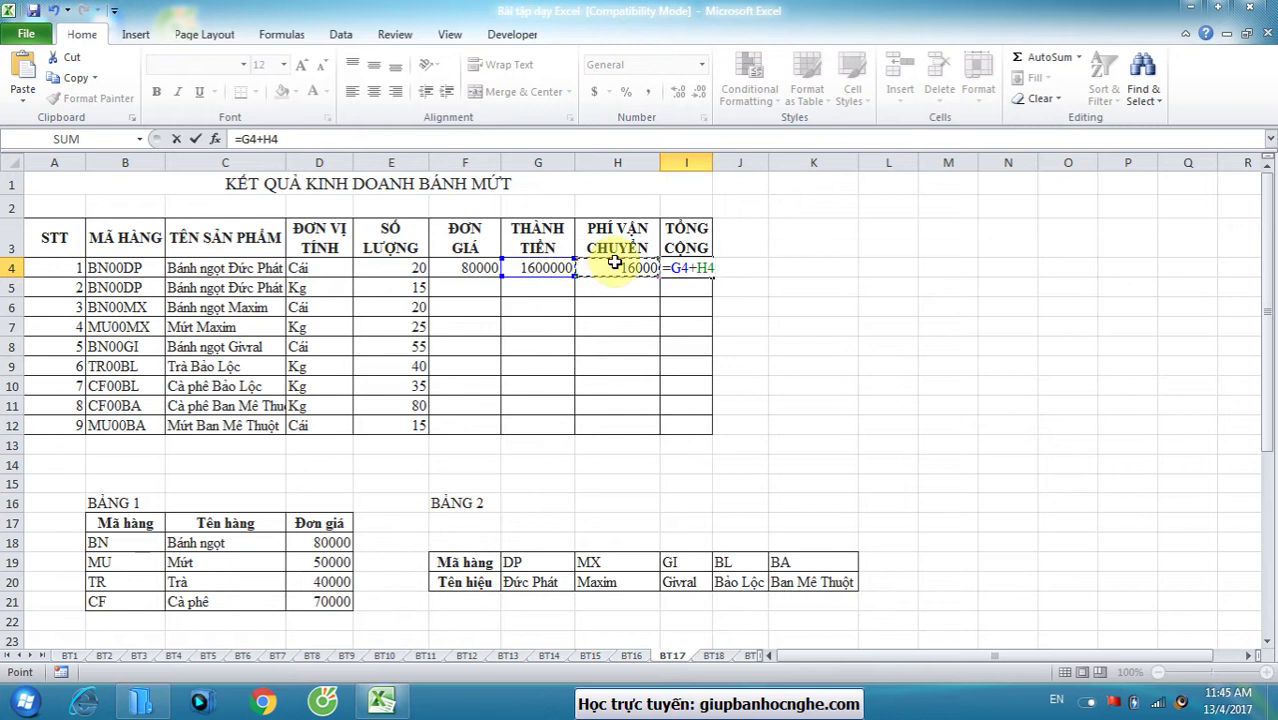
{"action": "key", "text": "Return"}
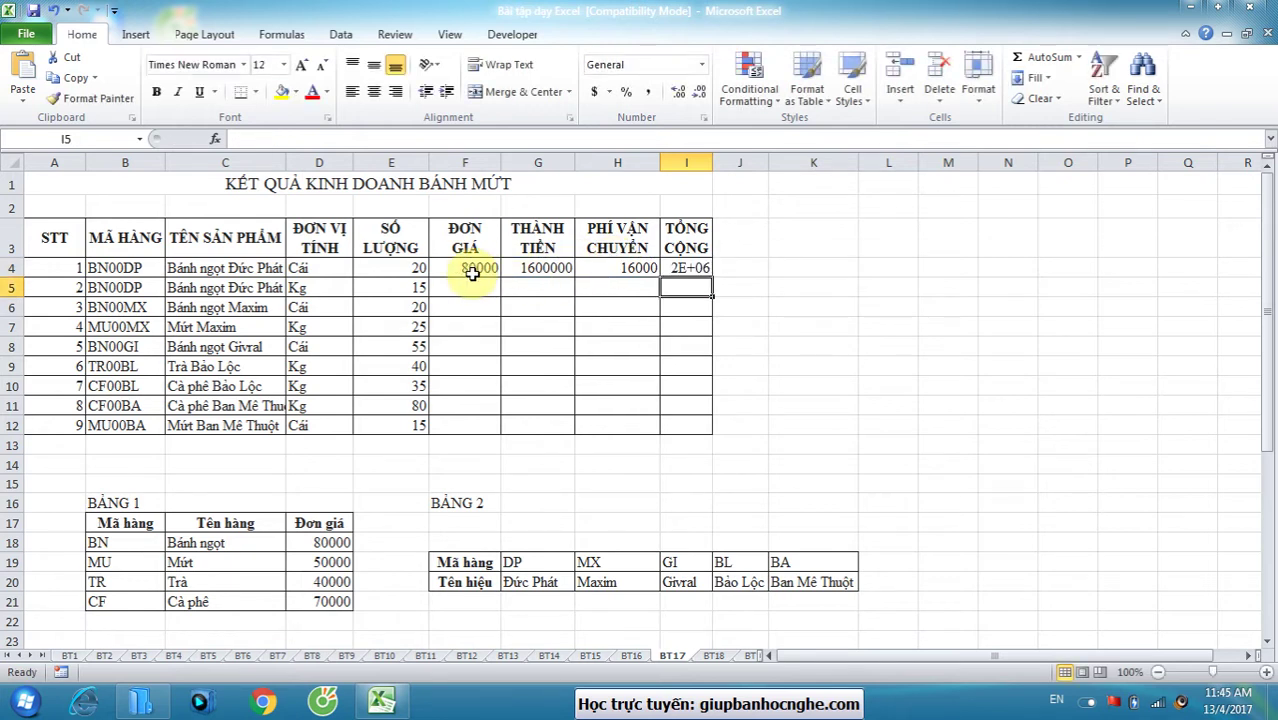
- Fill the F4:I4 formulas down to row 12 and widen column I
{"action": "left_click_drag", "start_coordinate": [473, 273], "coordinate": [714, 425]}
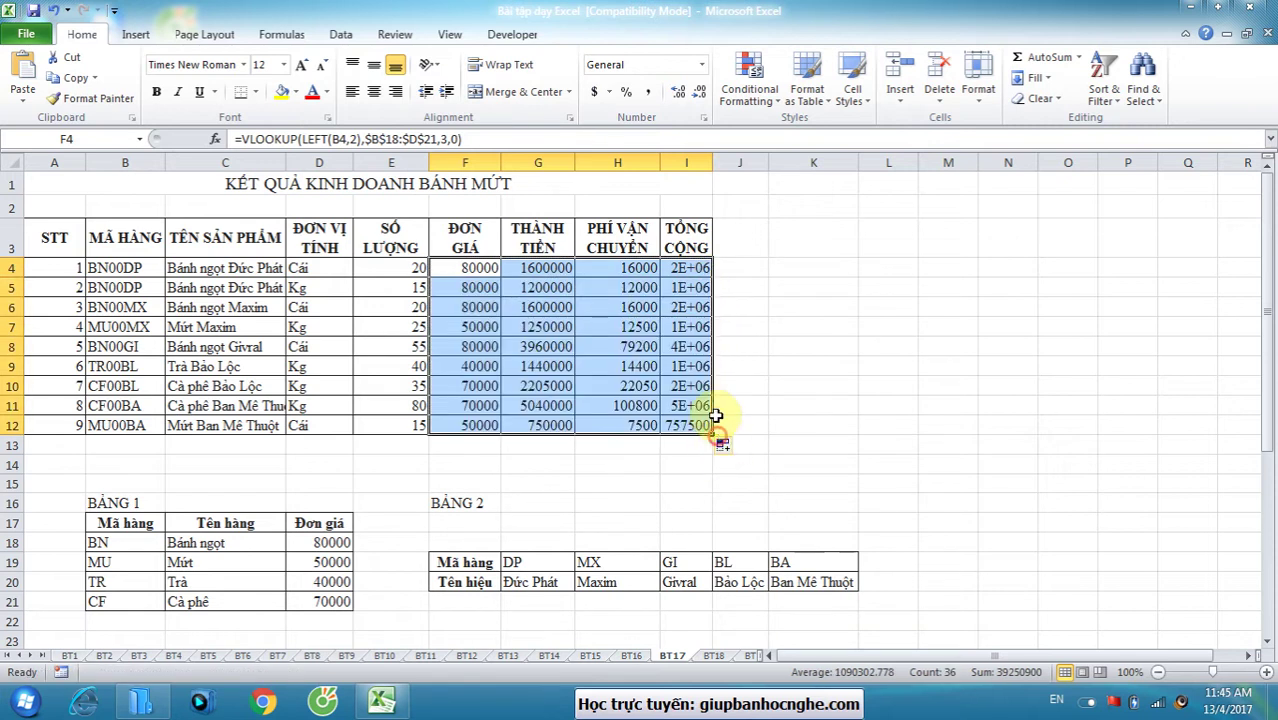
{"action": "left_click", "coordinate": [742, 366]}
{"action": "left_click_drag", "start_coordinate": [713, 163], "coordinate": [747, 163]}
{"action": "scroll", "coordinate": [495, 455], "scroll_direction": "down", "scroll_amount": 6}
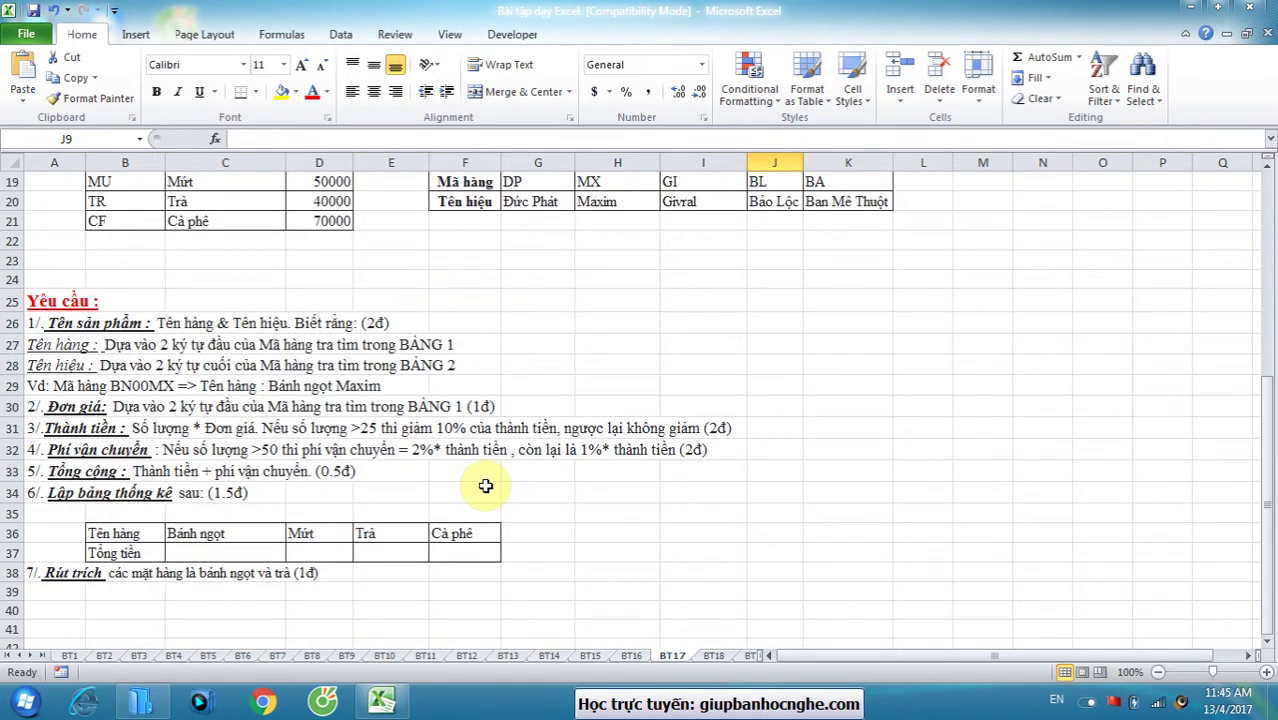
{"action": "scroll", "coordinate": [485, 485], "scroll_direction": "up", "scroll_amount": 6}
{"action": "scroll", "coordinate": [485, 485], "scroll_direction": "down", "scroll_amount": 8}
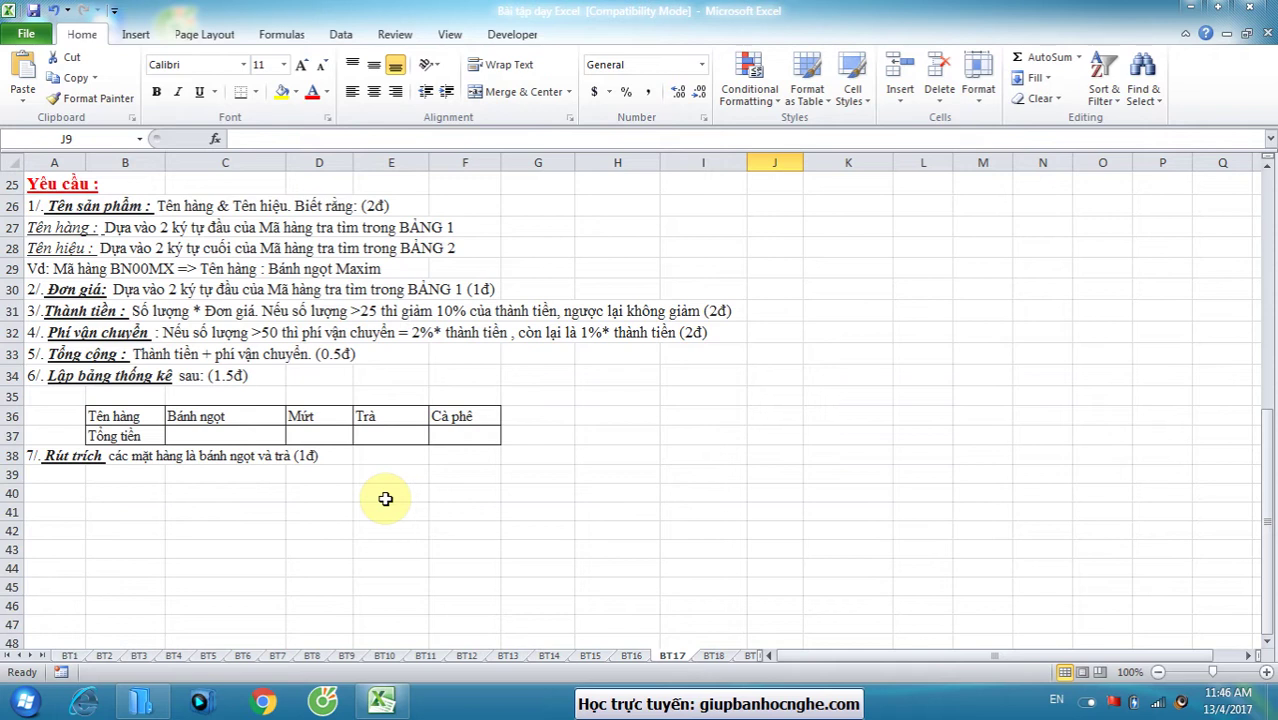
- Write 'sumif là hàm tinh tổng có 1 điều kiện' in H36 and the SUMIF syntax in H37
{"action": "left_click", "coordinate": [592, 416]}
{"action": "type", "text": "su"}
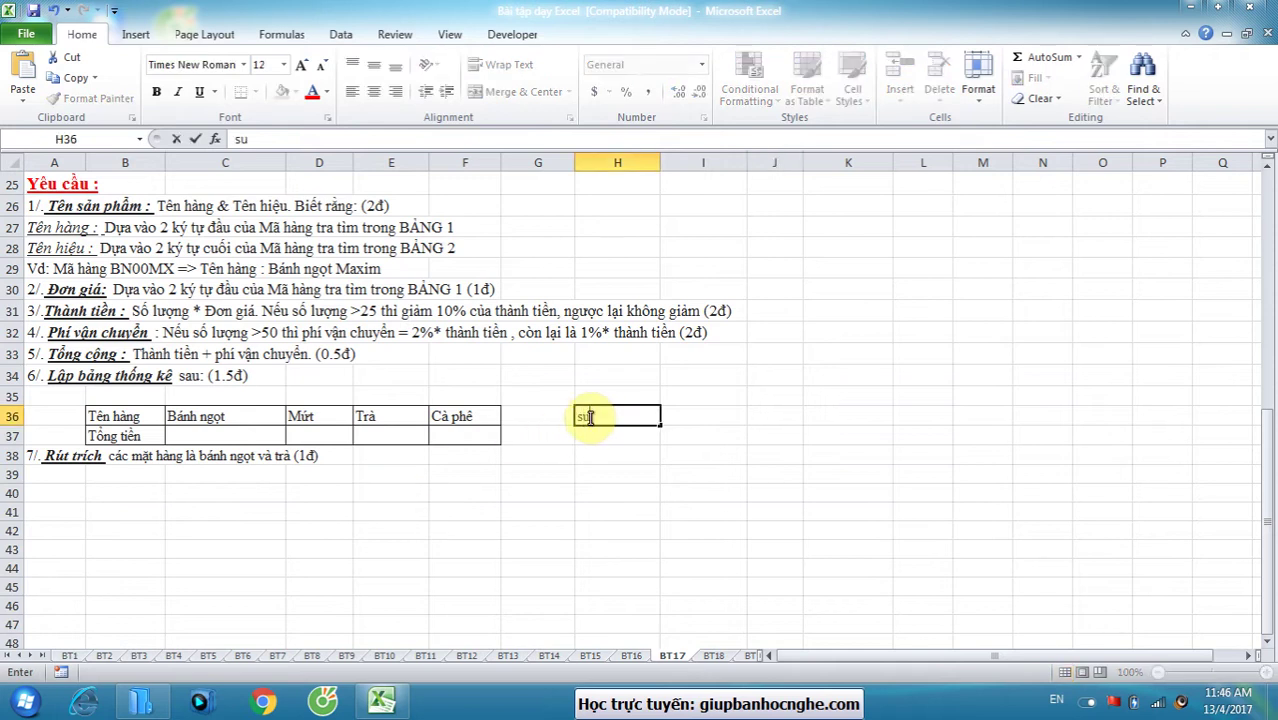
{"action": "type", "text": "mif là hàm tinh "}
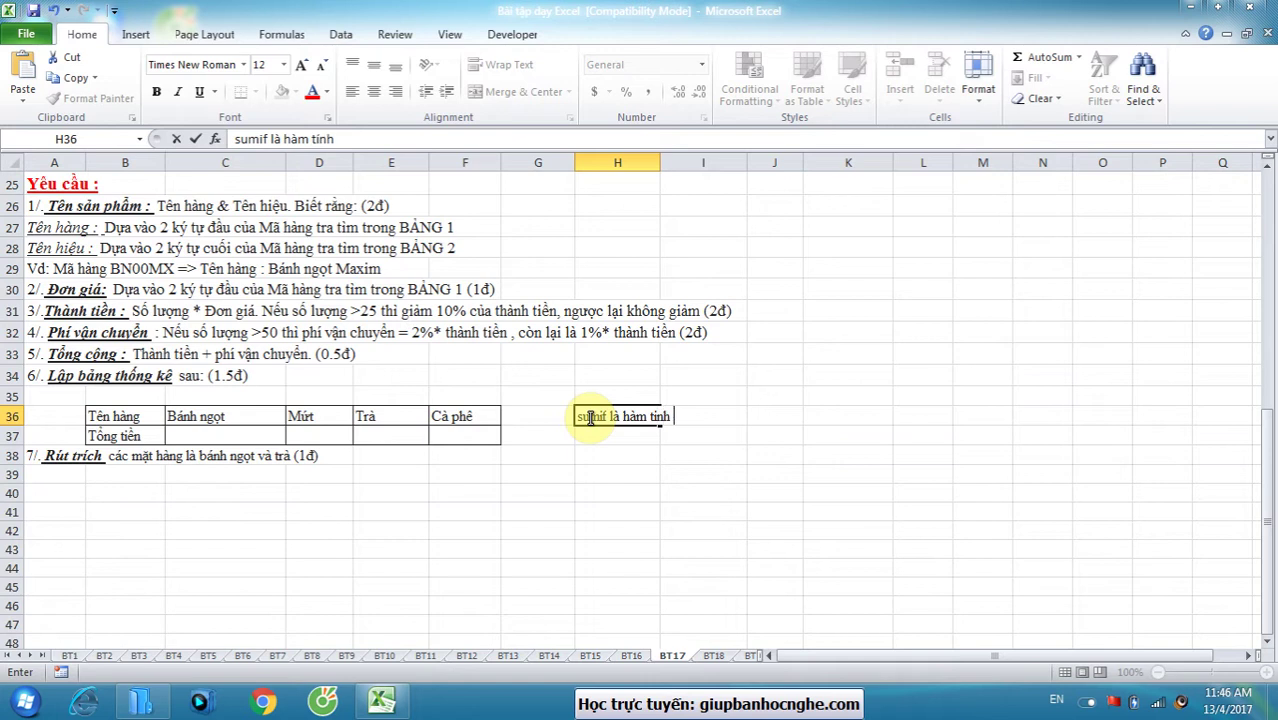
{"action": "type", "text": "tổng có 1 điều kiện"}
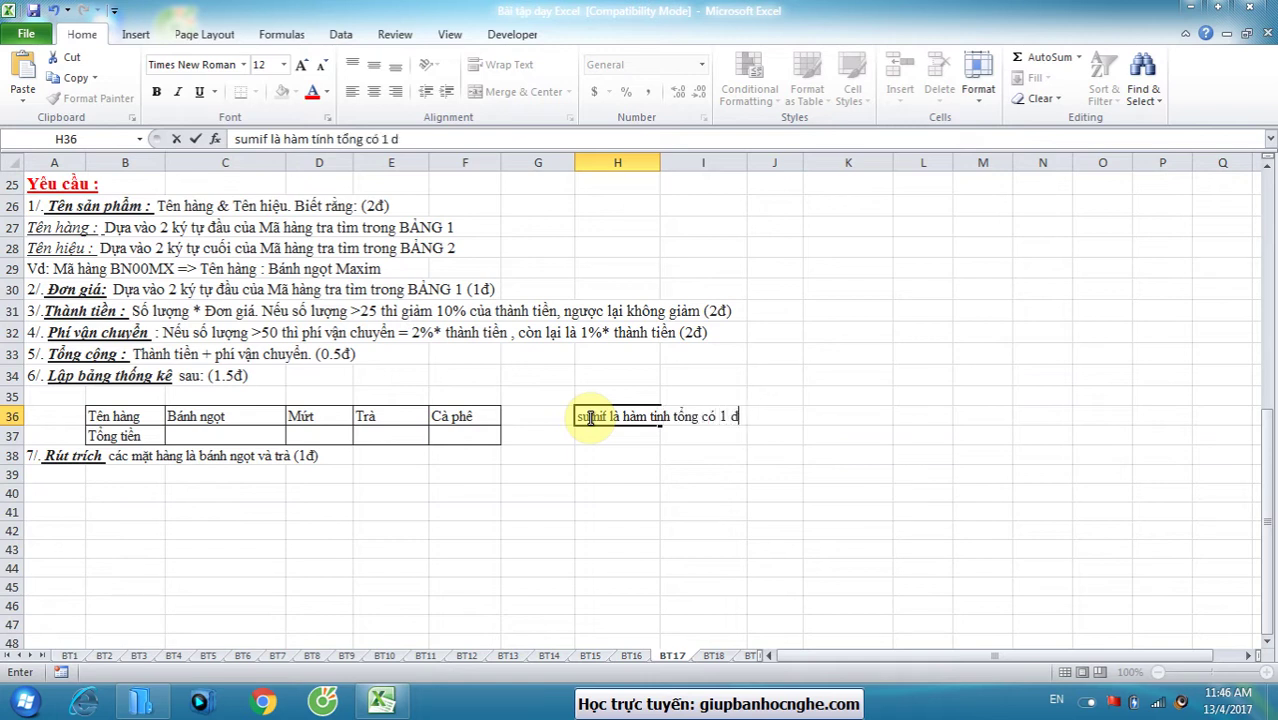
{"action": "key", "text": "Return"}
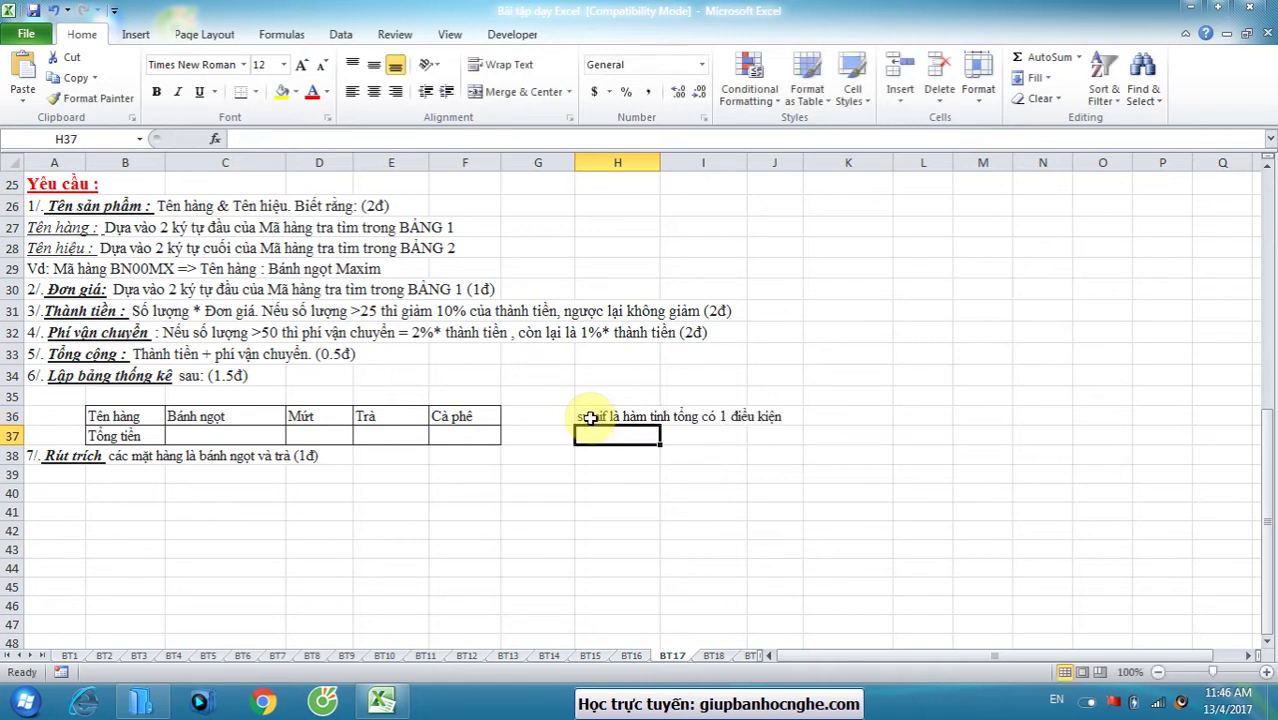
{"action": "type", "text": "=sumif"}
{"action": "key", "text": "Tab"}
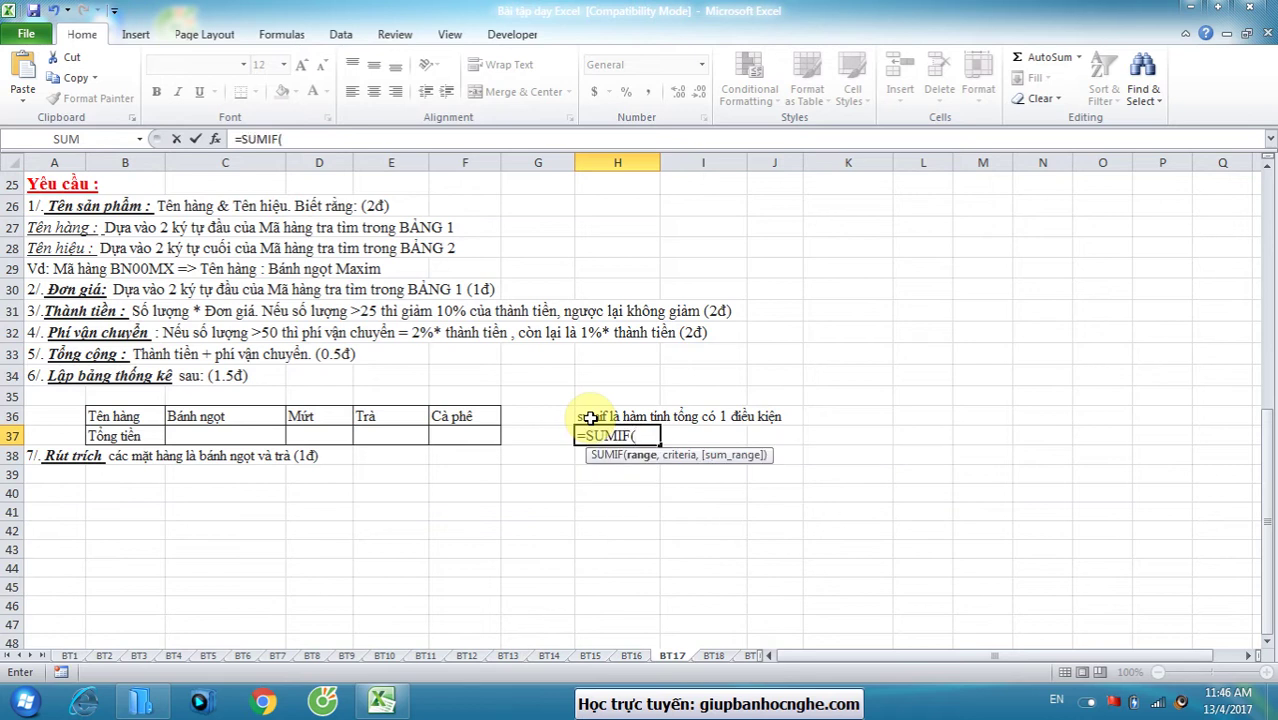
{"action": "type", "text": "vung"}
{"action": "type", "text": " điều kiện, "}
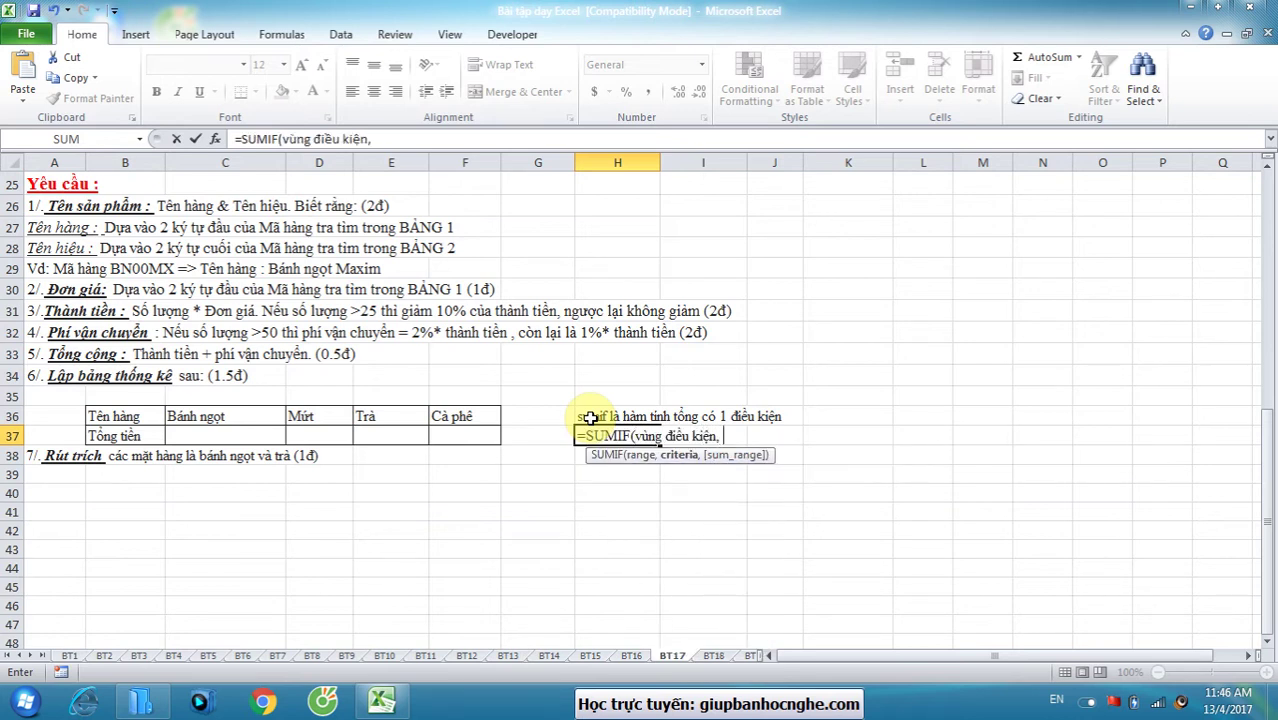
{"action": "type", "text": "điều kiện "}
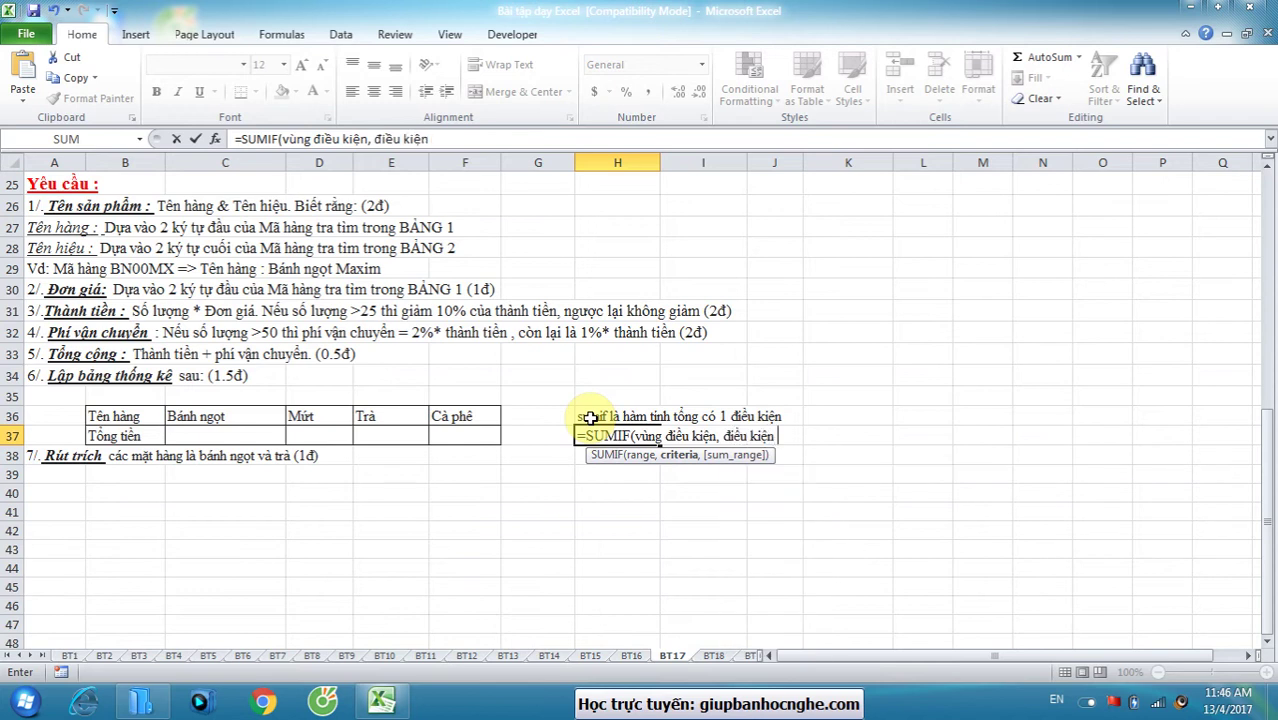
{"action": "type", "text": "cần tính, "}
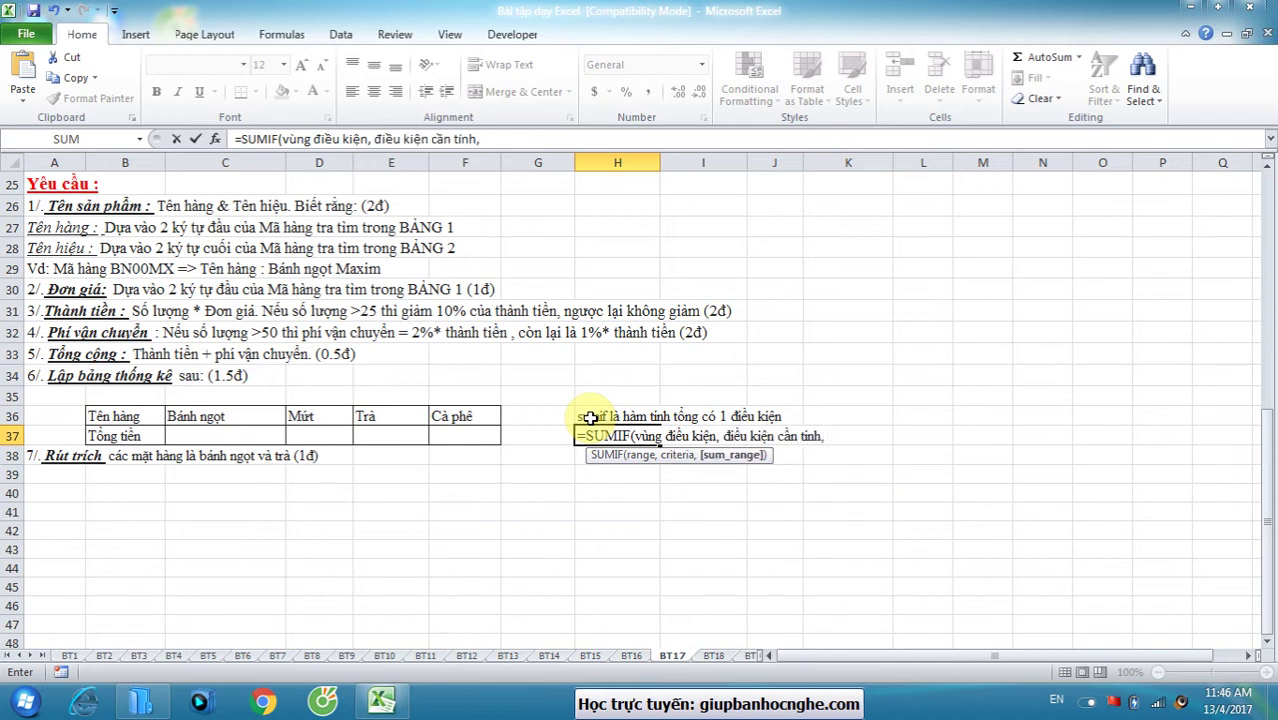
{"action": "type", "text": "vùng tính"}
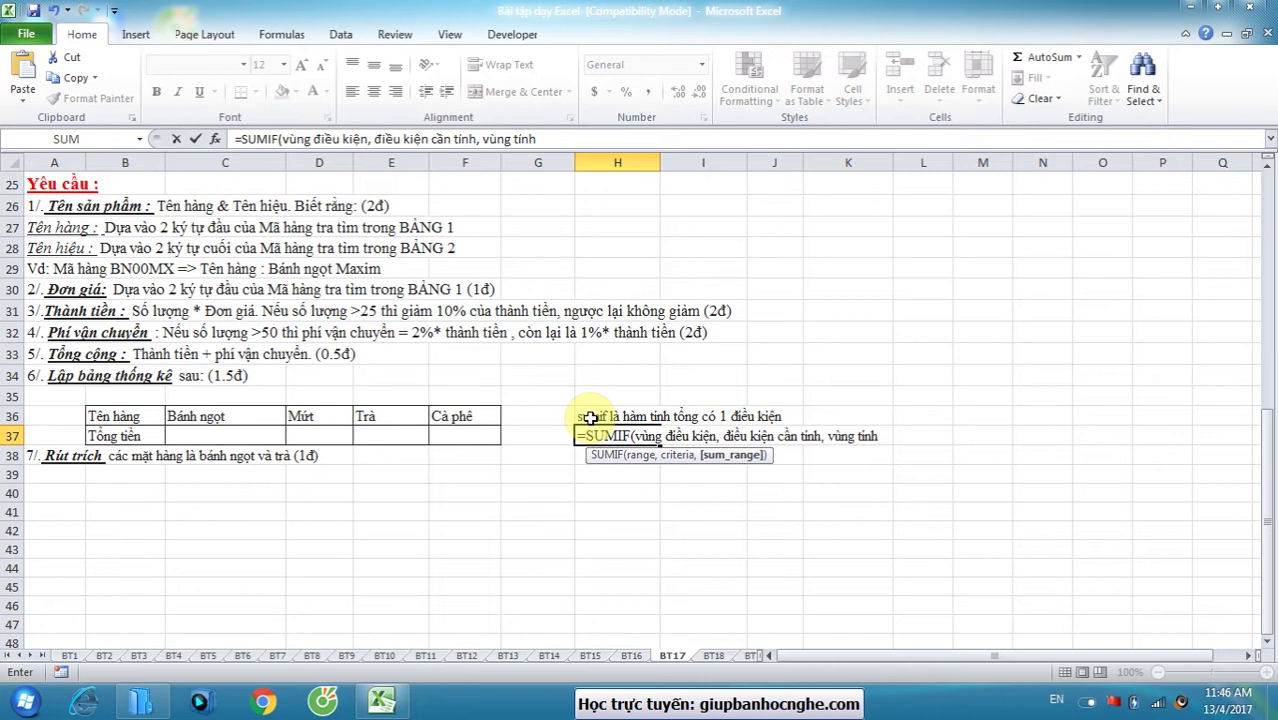
{"action": "type", "text": ")"}
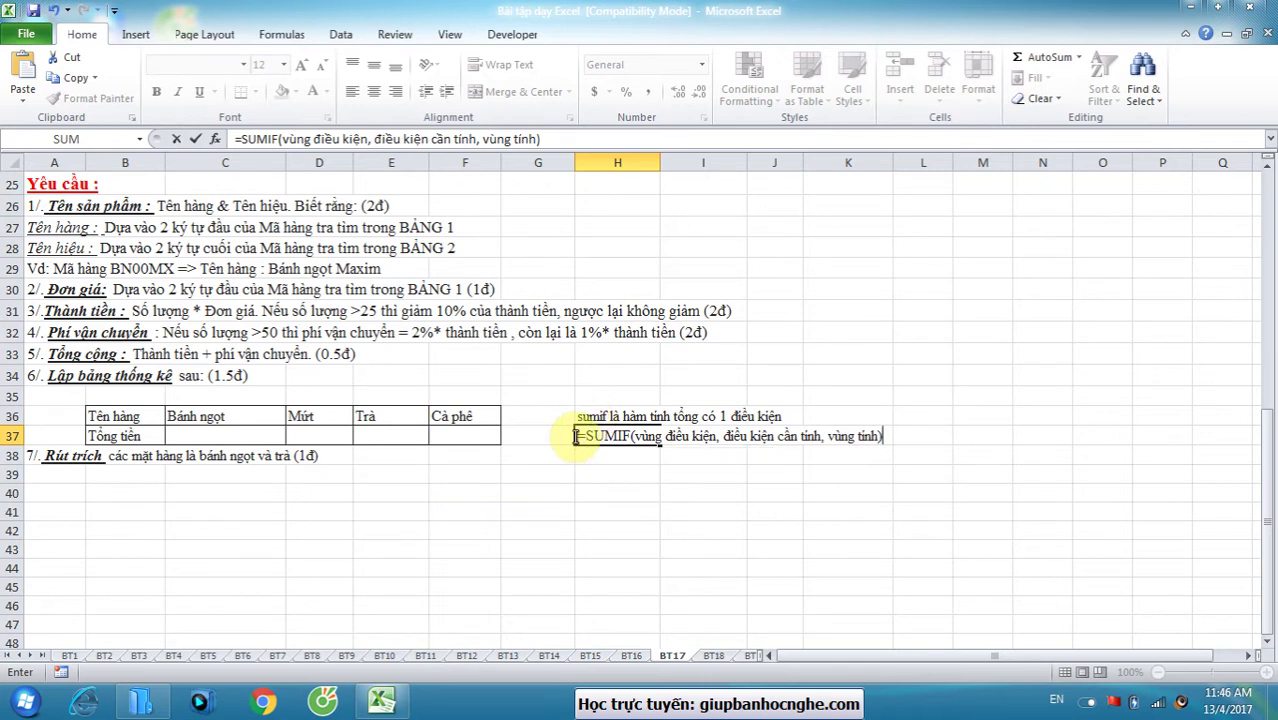
{"action": "key", "text": "Return"}
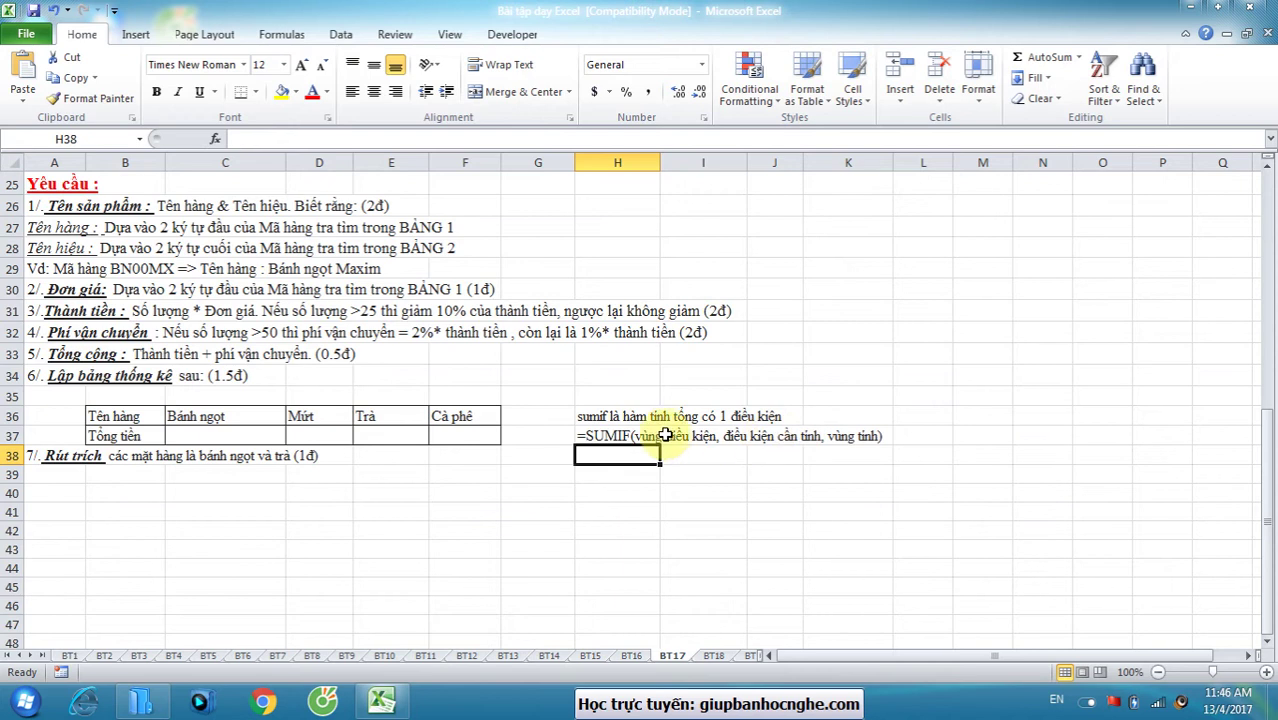
{"action": "scroll", "coordinate": [640, 434], "scroll_direction": "up", "scroll_amount": 8}
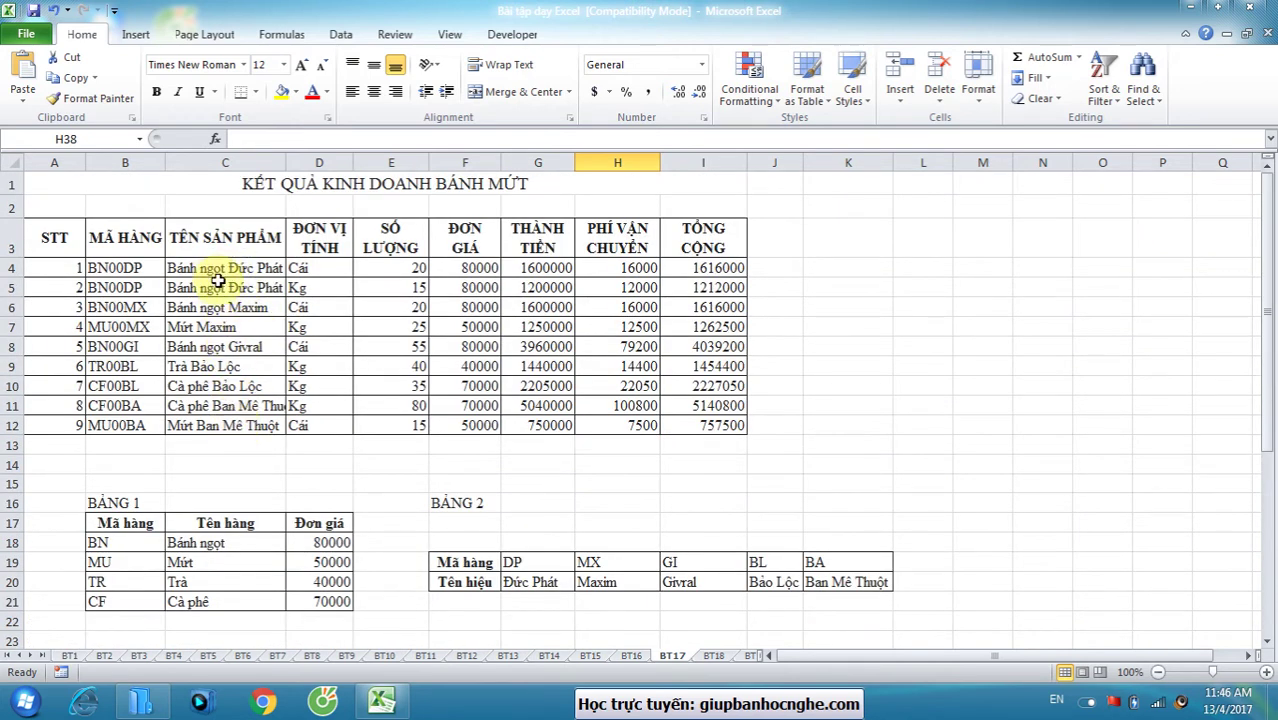
- Start a SUMIF in C37 with the absolute condition range $C$4:$C$12
{"action": "scroll", "coordinate": [234, 426], "scroll_direction": "down", "scroll_amount": 6}
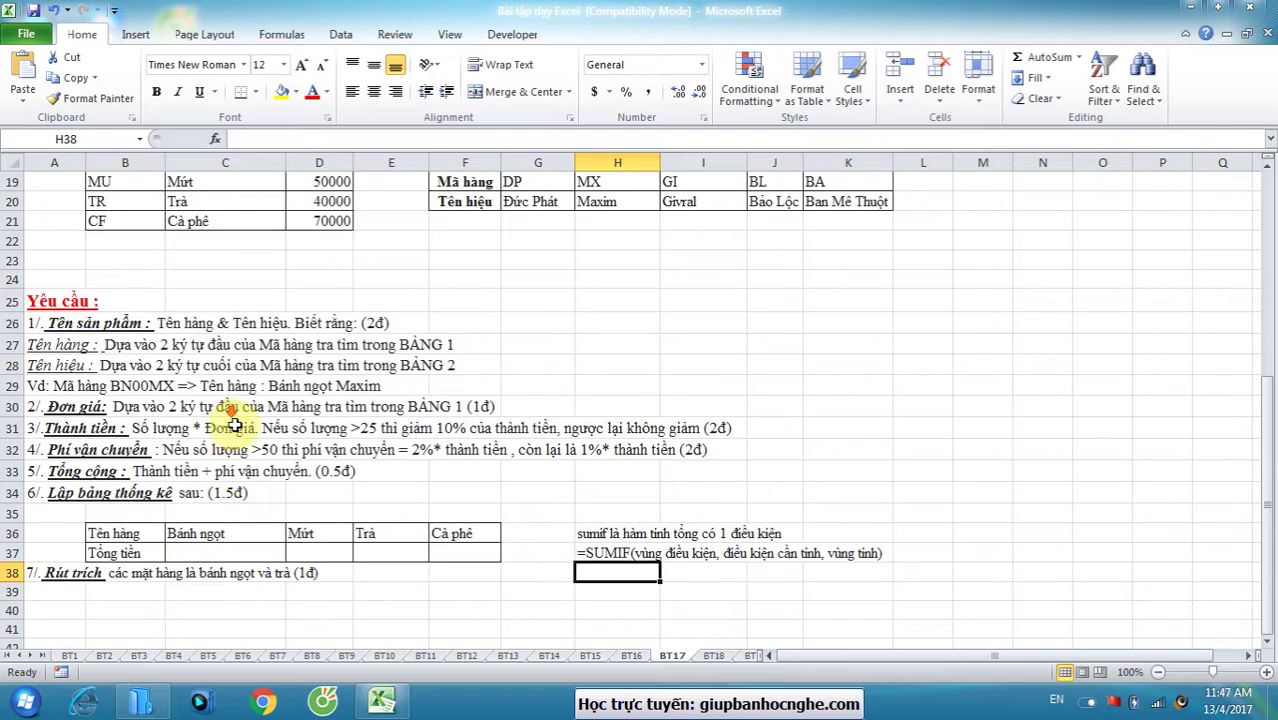
{"action": "left_click", "coordinate": [237, 552]}
{"action": "type", "text": "=sumif"}
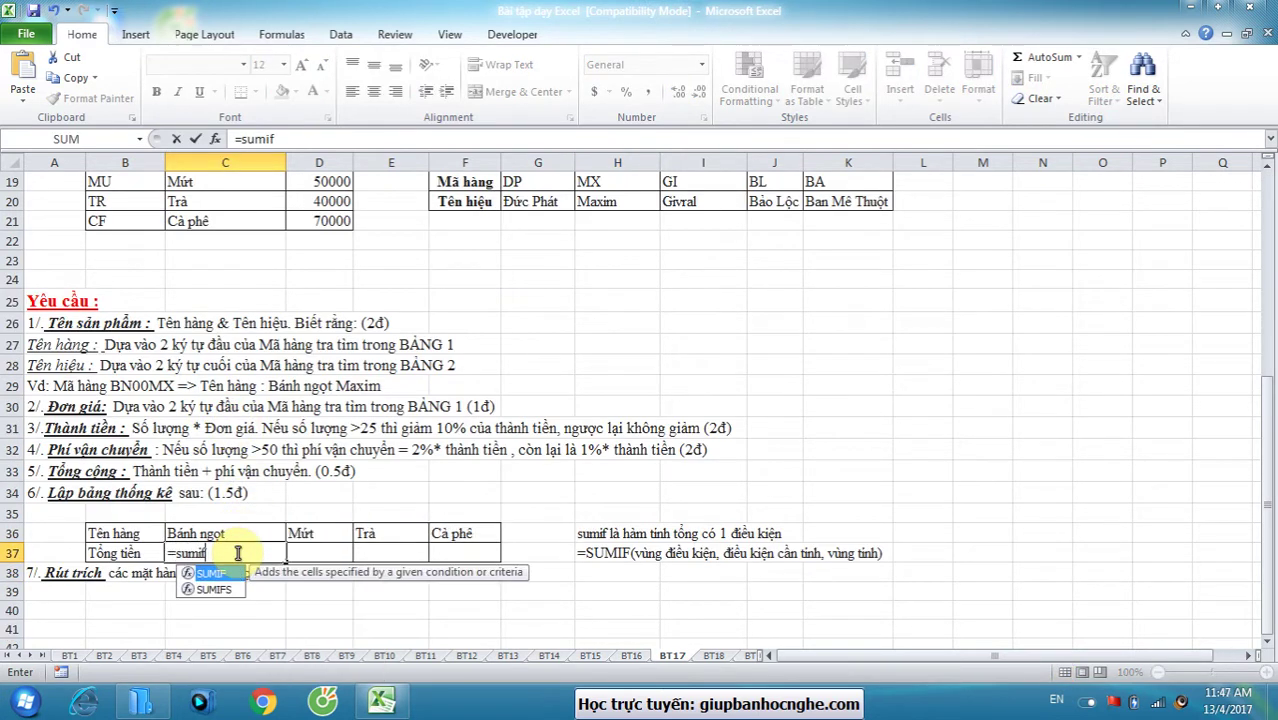
{"action": "key", "text": "Tab"}
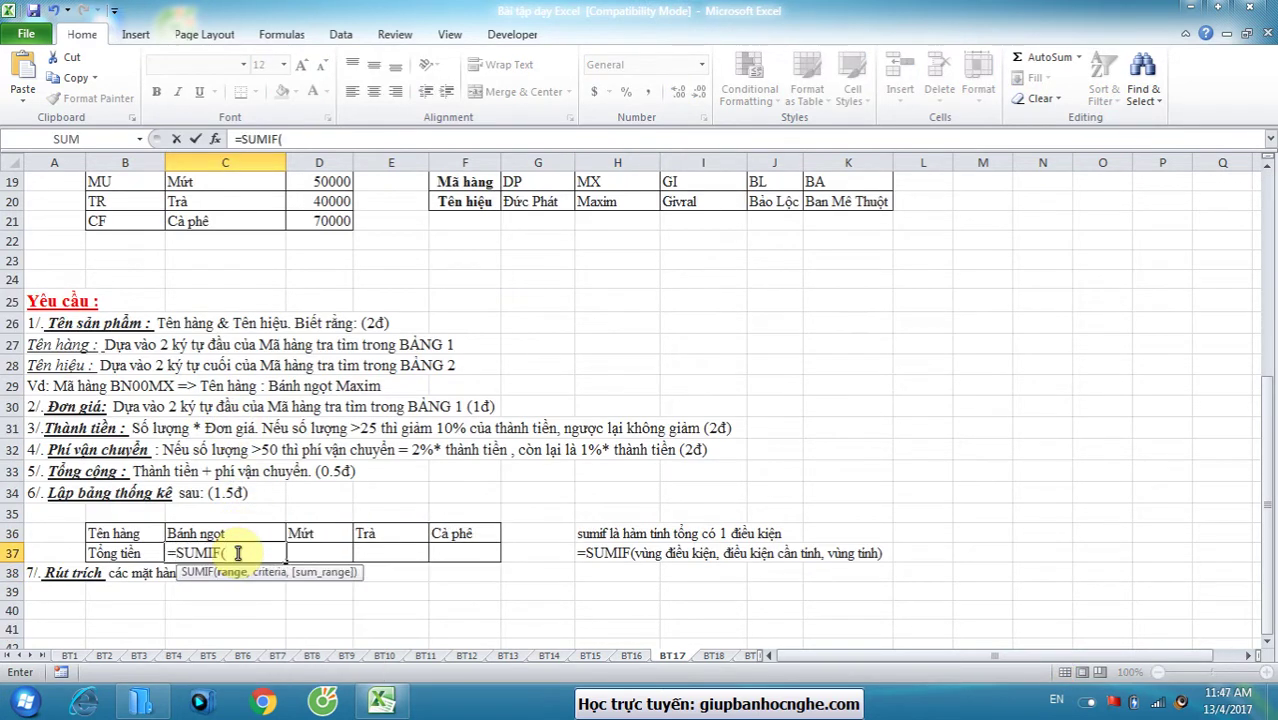
{"action": "scroll", "coordinate": [237, 552], "scroll_direction": "up", "scroll_amount": 6}
{"action": "left_click_drag", "start_coordinate": [218, 267], "coordinate": [275, 428]}
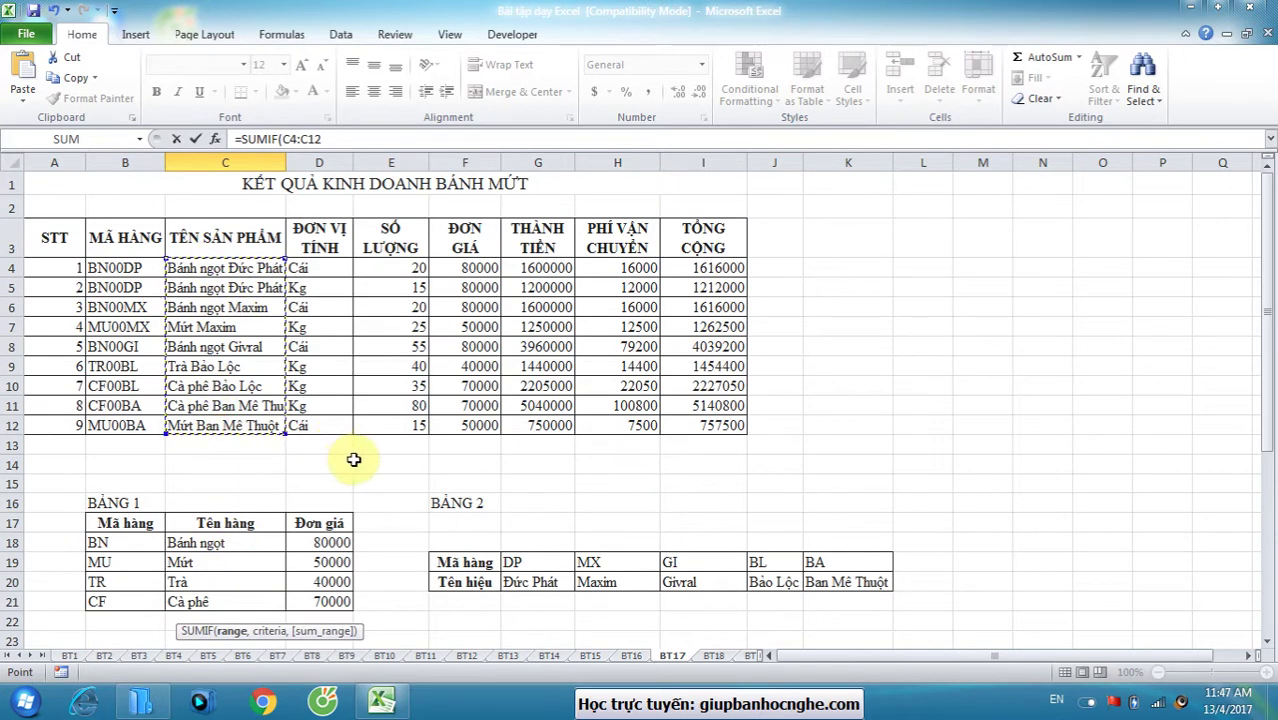
{"action": "key", "text": "F4"}
{"action": "type", "text": ","}
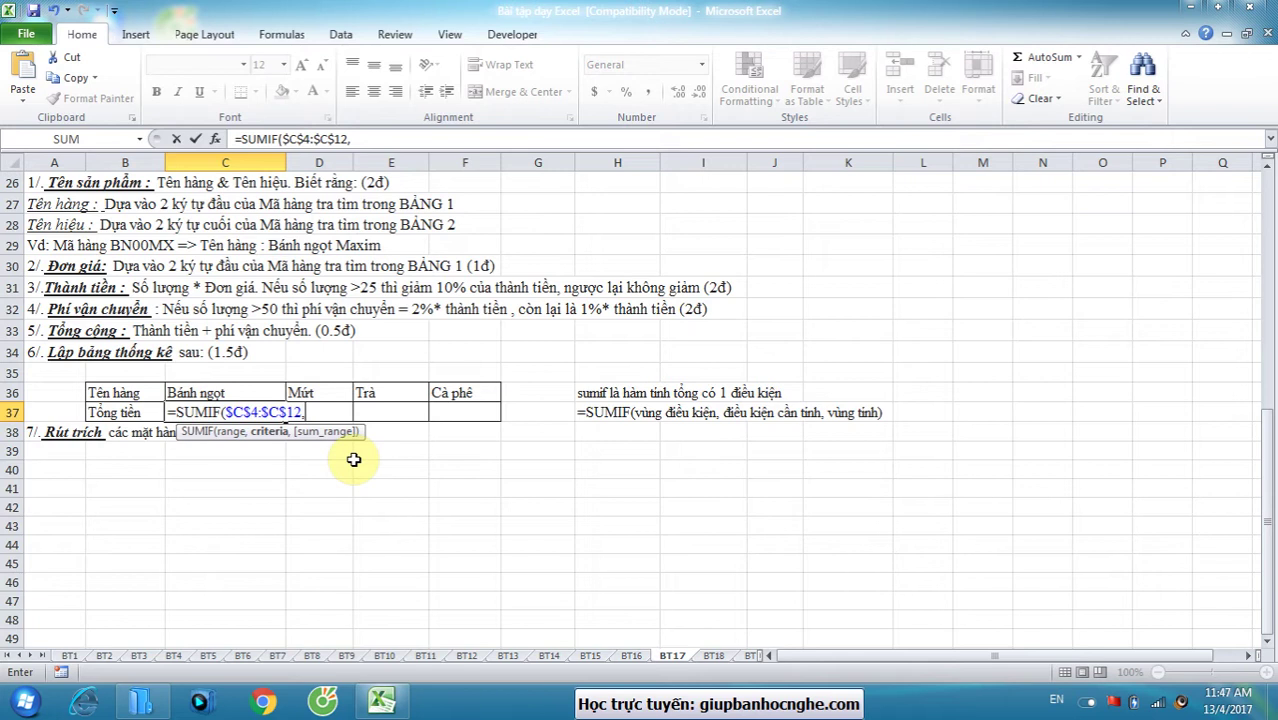
- Complete it with criterion "B*" and sum range $I$4:$I$12, giving 8483200
{"action": "scroll", "coordinate": [353, 459], "scroll_direction": "up", "scroll_amount": 8}
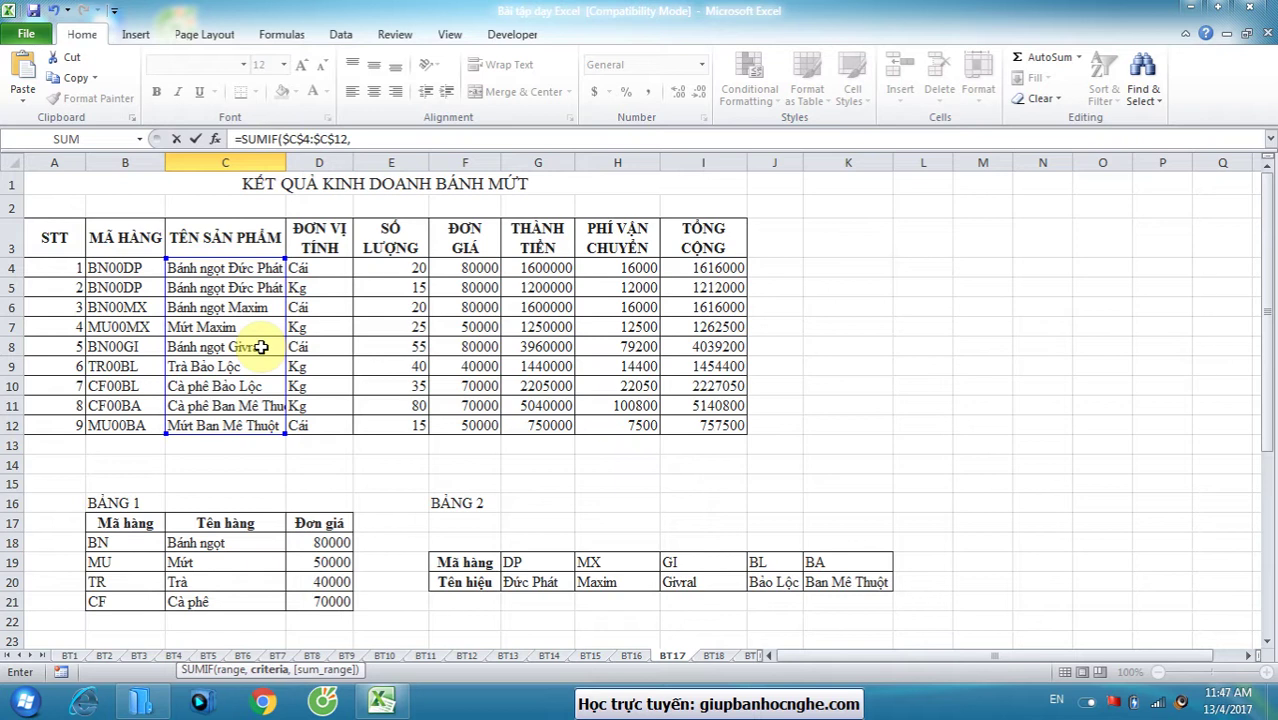
{"action": "scroll", "coordinate": [262, 349], "scroll_direction": "down", "scroll_amount": 8}
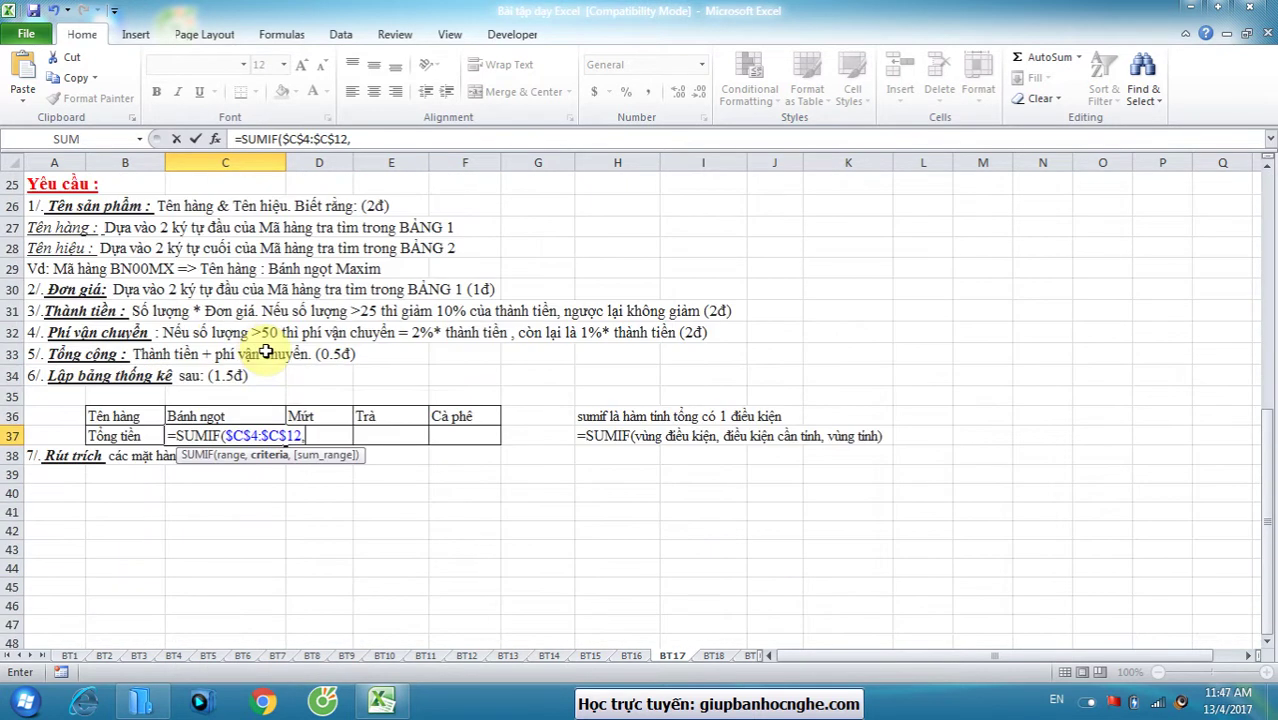
{"action": "type", "text": "\"B*"}
{"action": "type", "text": "\","}
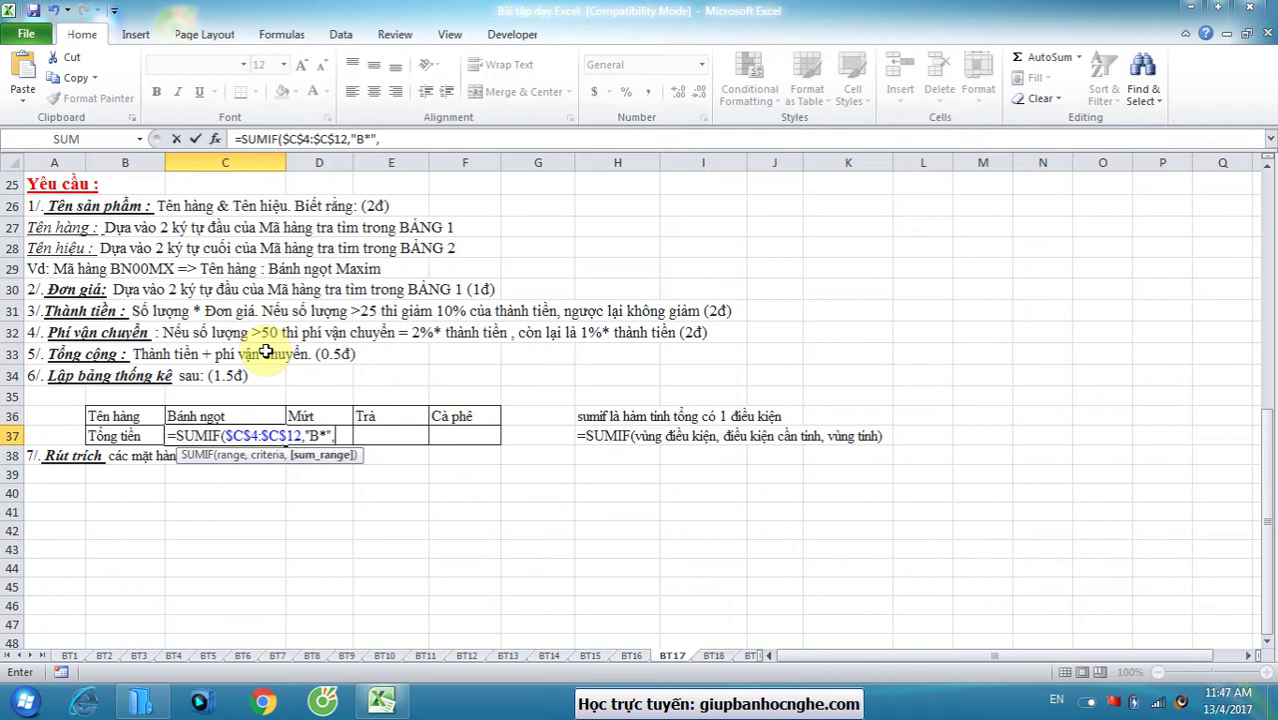
{"action": "scroll", "coordinate": [265, 352], "scroll_direction": "up", "scroll_amount": 8}
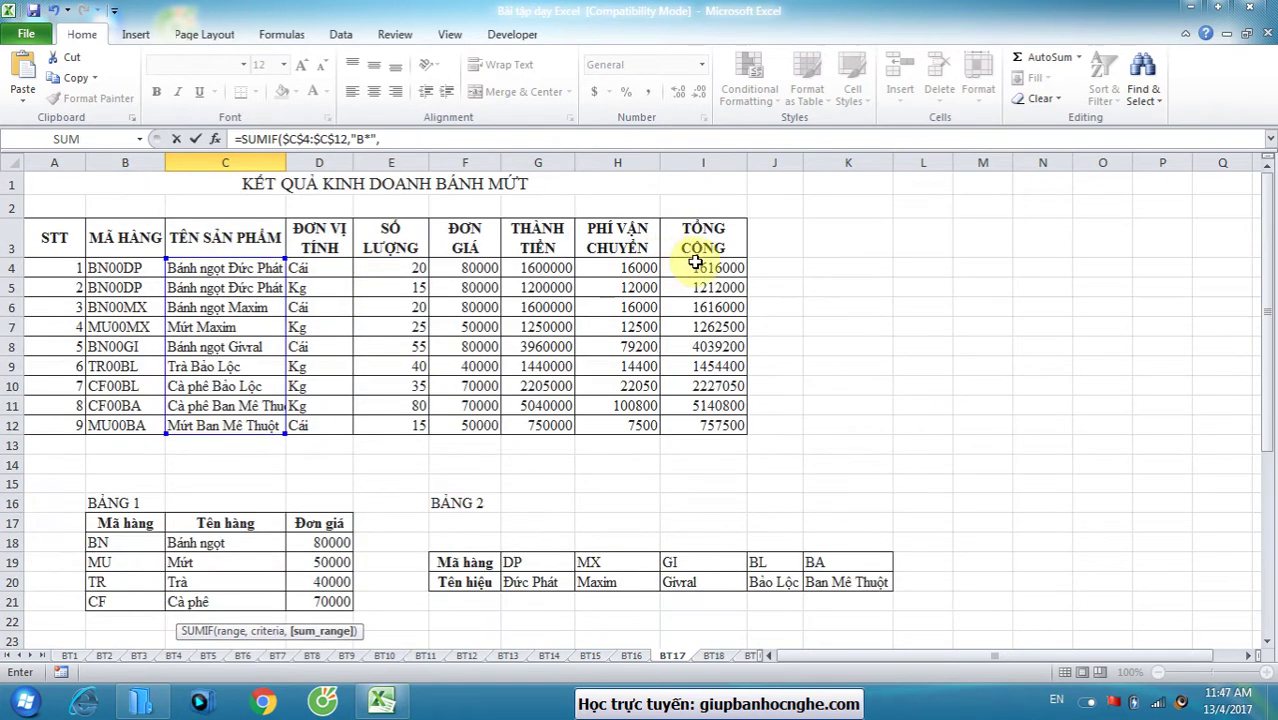
{"action": "left_click_drag", "start_coordinate": [695, 263], "coordinate": [706, 424]}
{"action": "key", "text": "F4"}
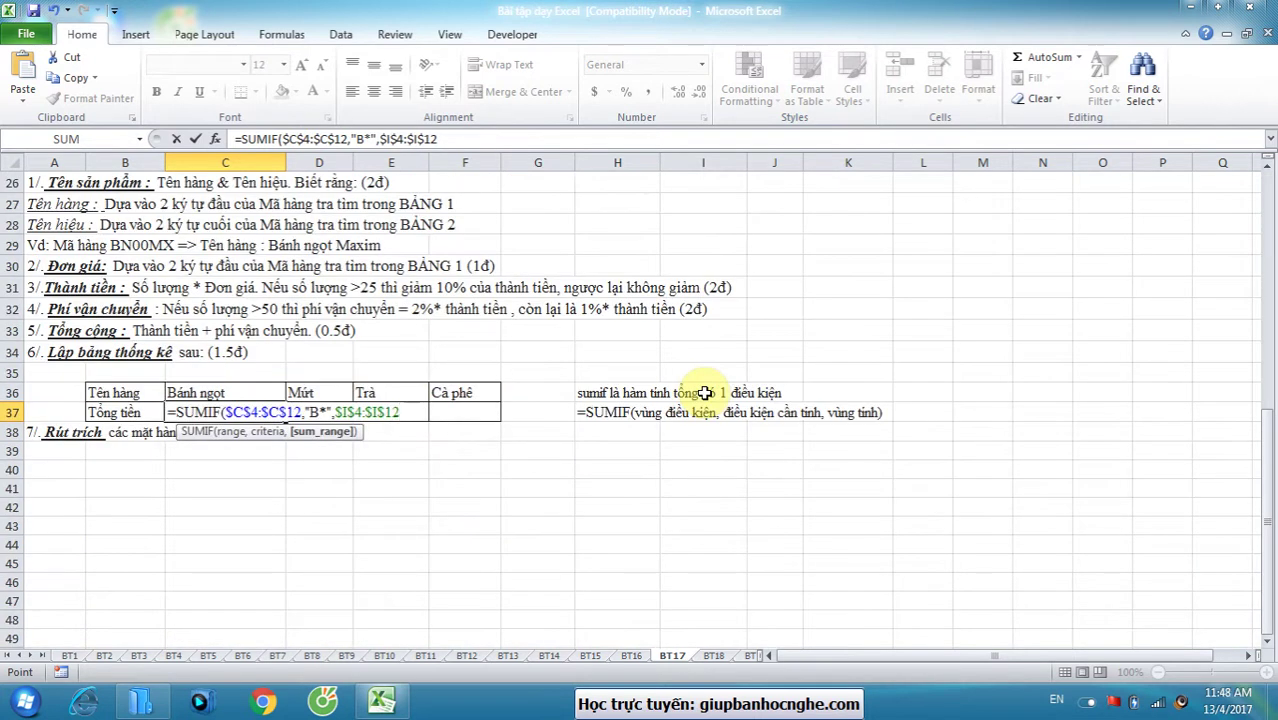
{"action": "type", "text": ")"}
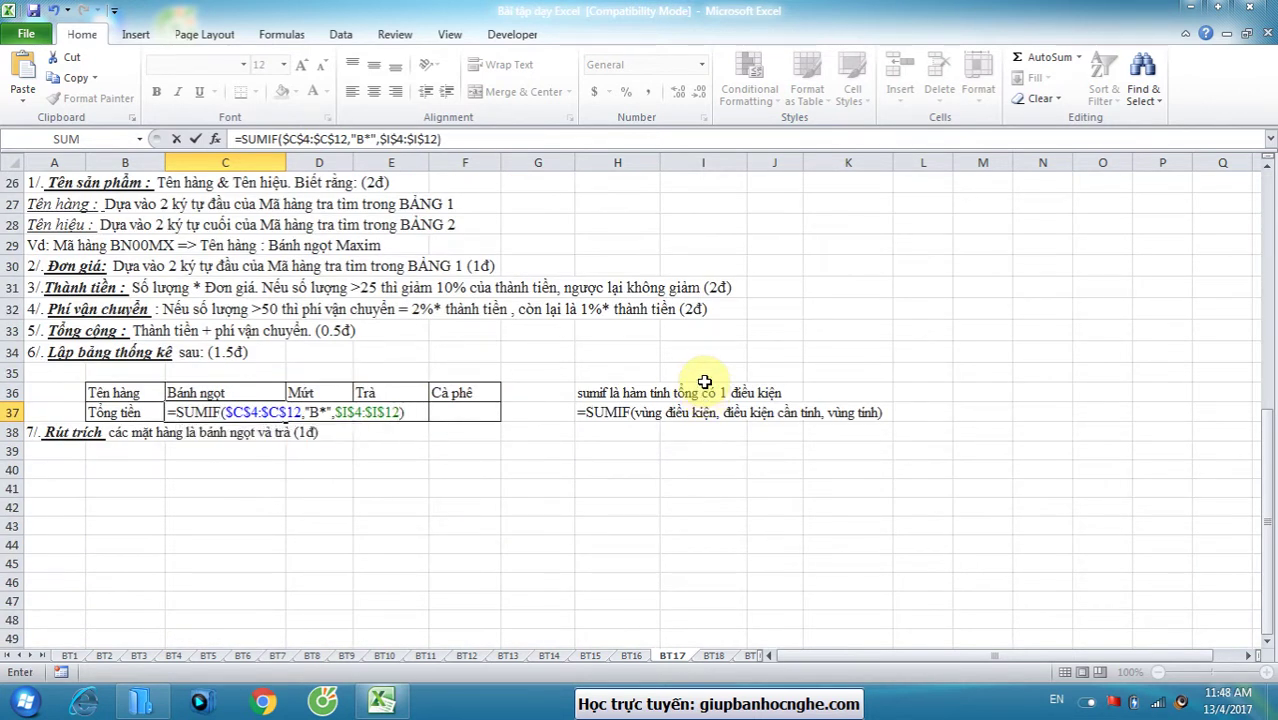
{"action": "key", "text": "Return"}
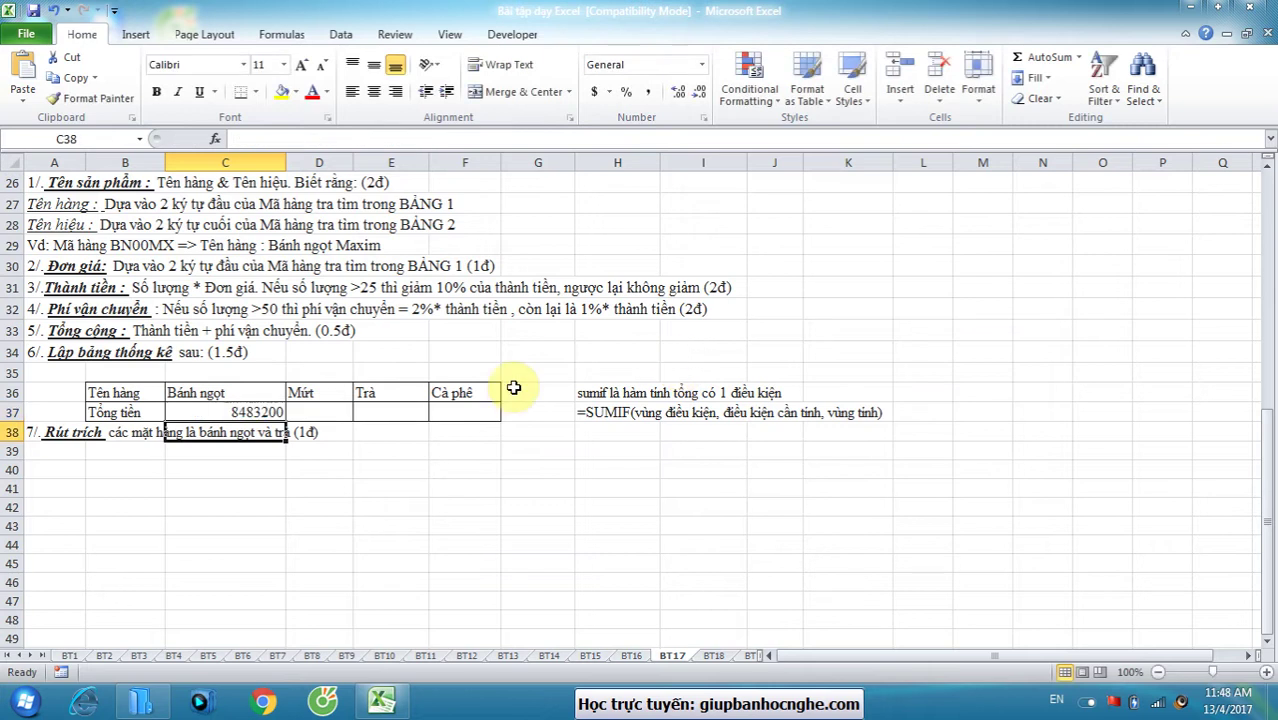
- Copy the C37 total across to F37 and change D37's criterion to "M*" for Mứt
{"action": "left_click", "coordinate": [229, 412]}
{"action": "left_click_drag", "start_coordinate": [286, 421], "coordinate": [459, 426]}
{"action": "double_click", "coordinate": [333, 412]}
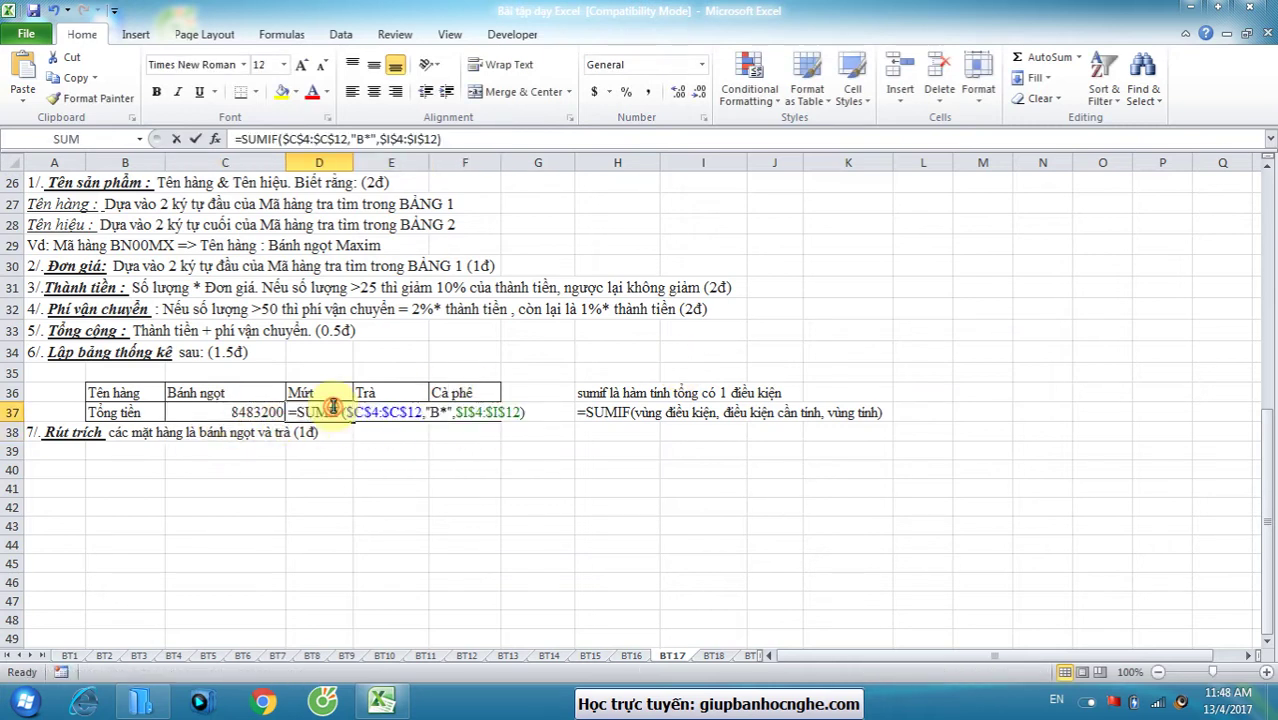
{"action": "left_click", "coordinate": [432, 412]}
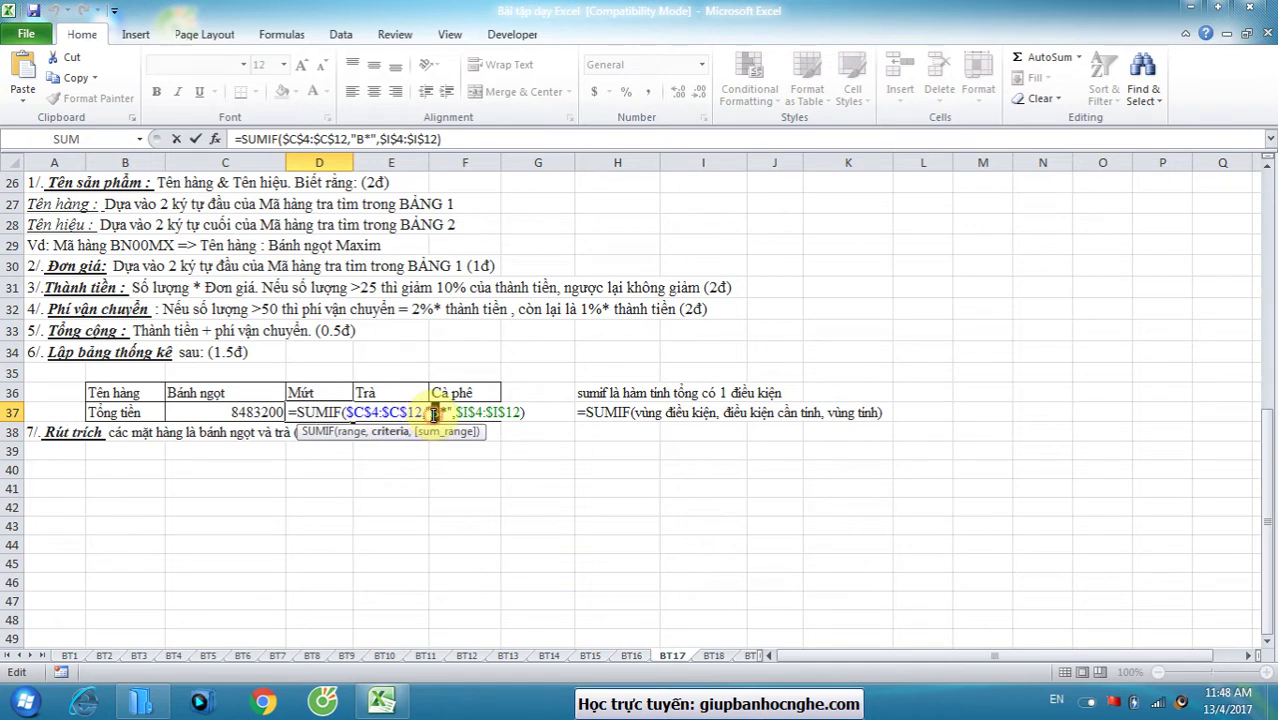
{"action": "key", "text": "Delete"}
{"action": "type", "text": "M"}
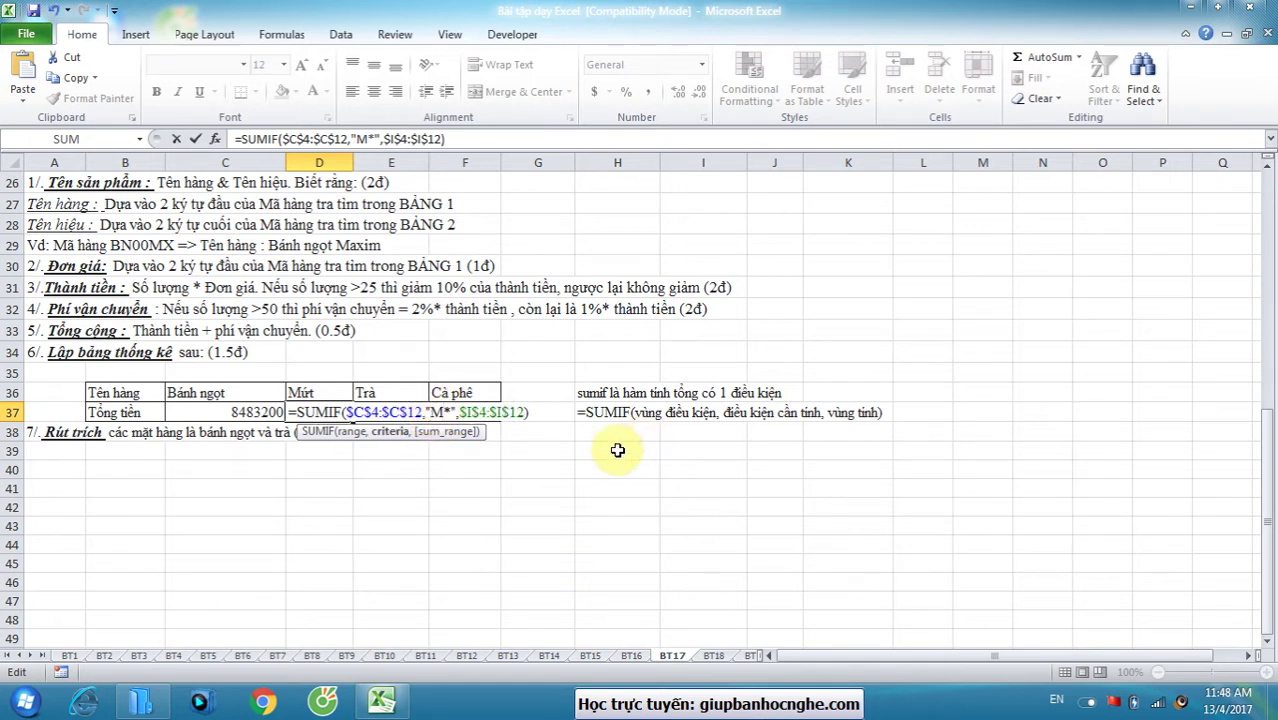
{"action": "key", "text": "Return"}
- Change E37's criterion to "T*" and F37's to "C*", giving Trà 1454400 and Cà phê 7367850
{"action": "double_click", "coordinate": [393, 412]}
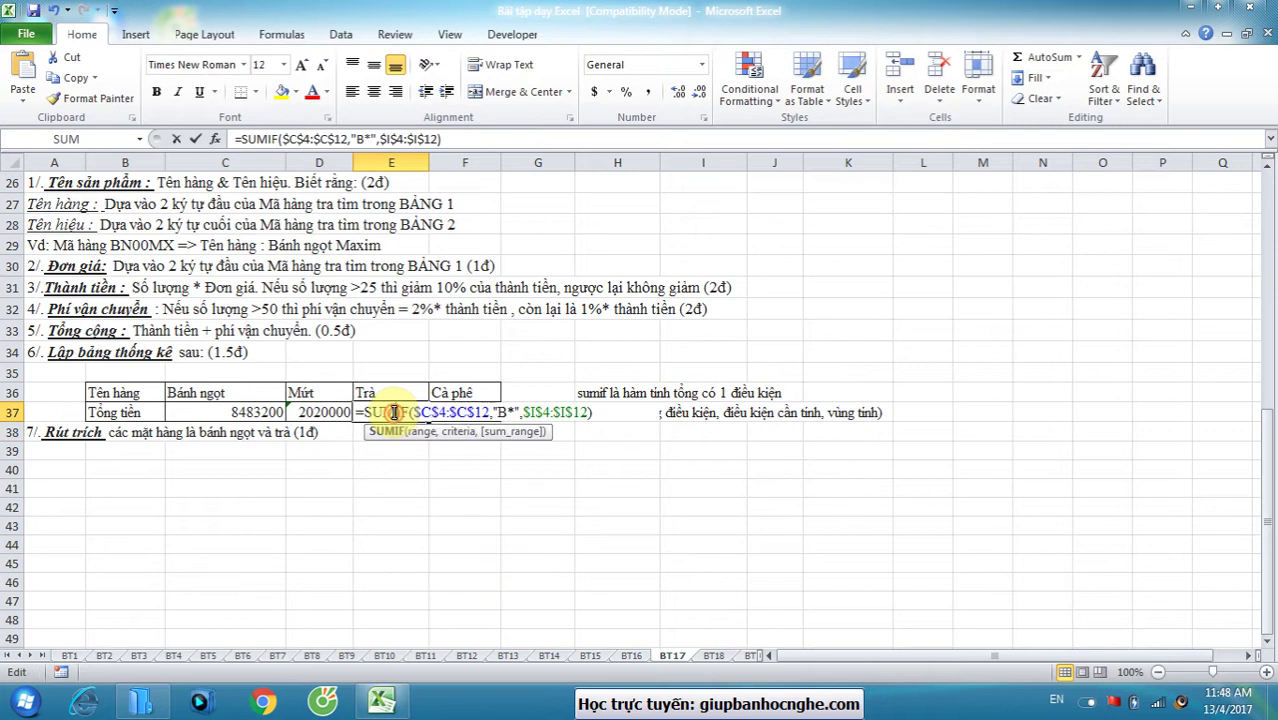
{"action": "left_click", "coordinate": [497, 412]}
{"action": "key", "text": "BackSpace"}
{"action": "type", "text": "T"}
{"action": "key", "text": "Return"}
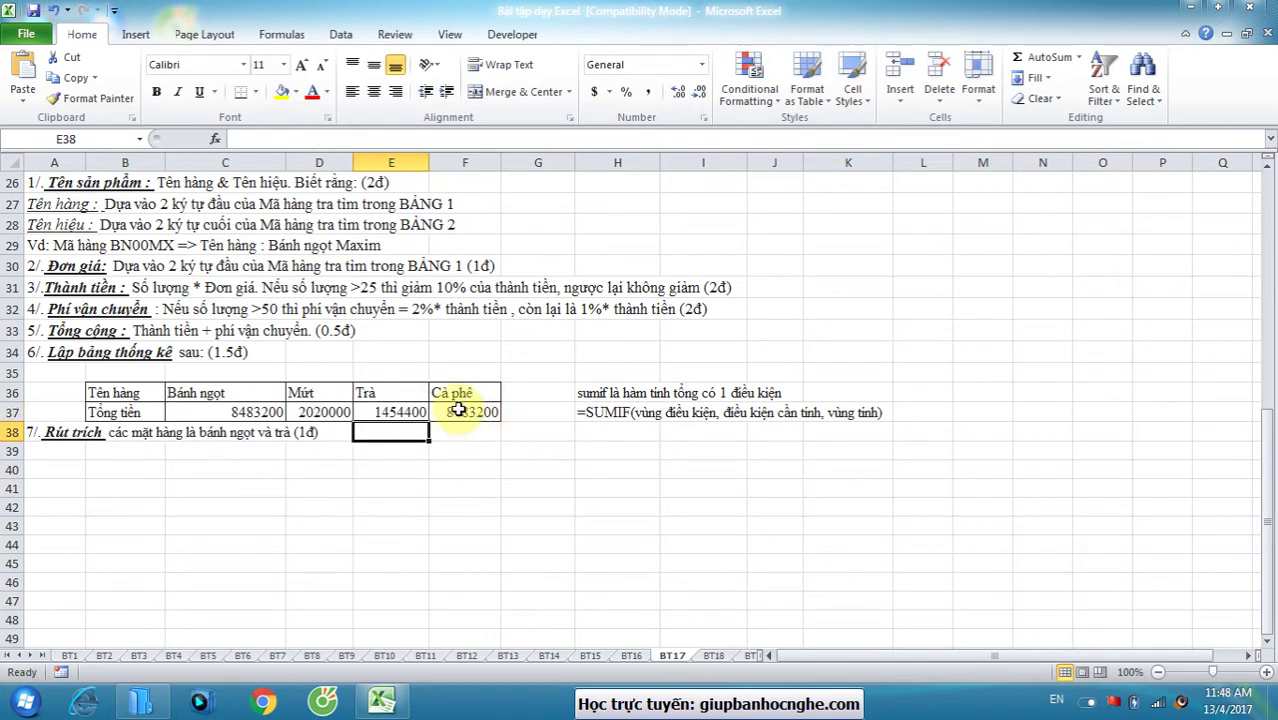
{"action": "double_click", "coordinate": [470, 412]}
{"action": "left_click_drag", "start_coordinate": [583, 412], "coordinate": [573, 416]}
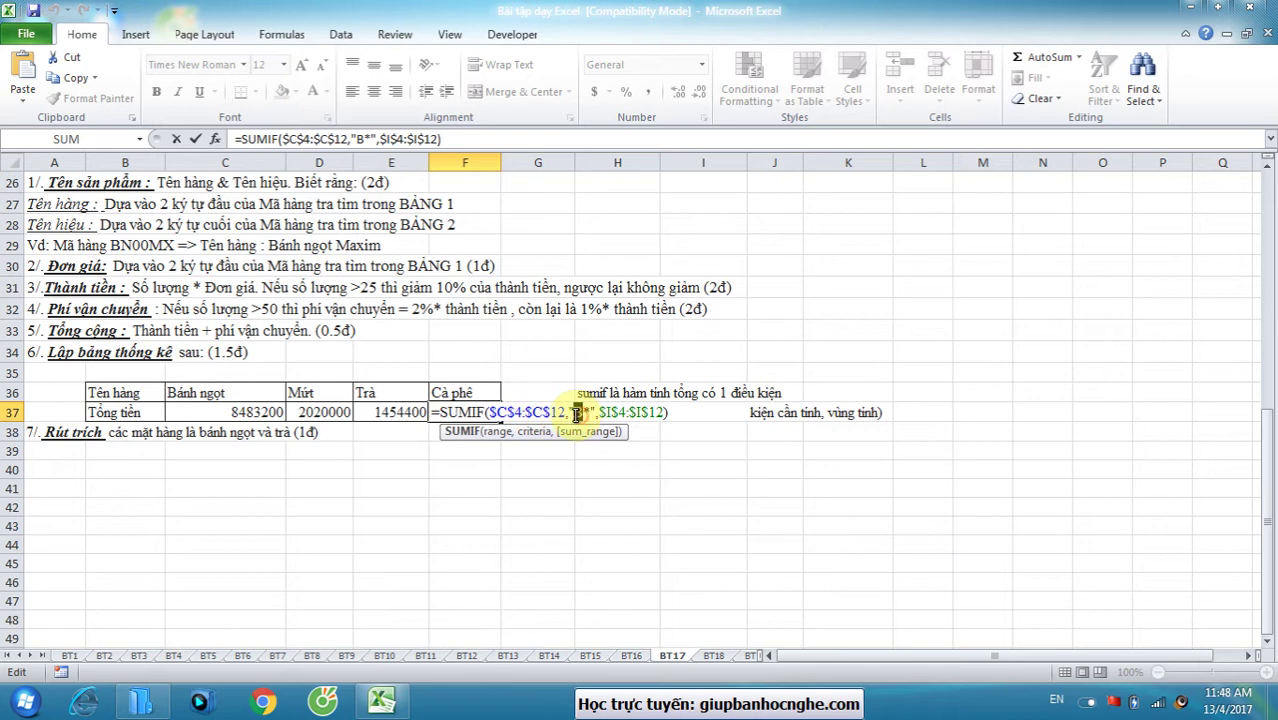
{"action": "type", "text": "C"}
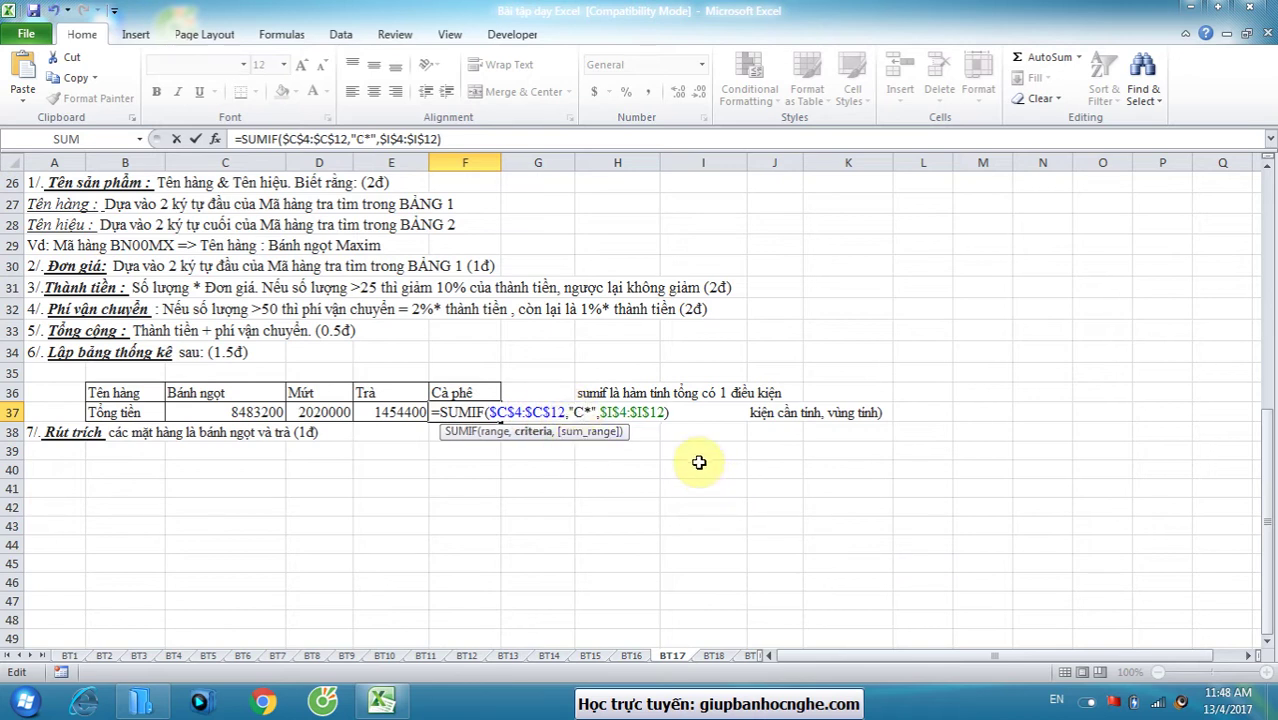
{"action": "key", "text": "Return"}
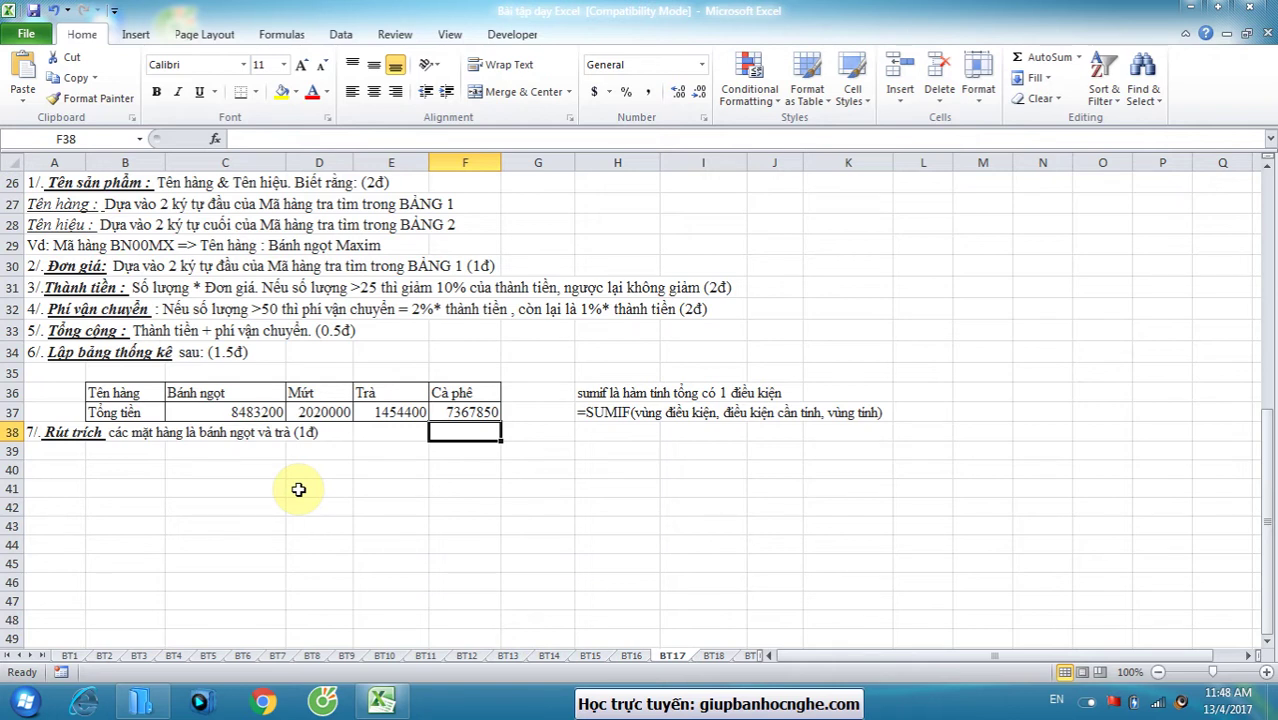
- Copy the TÊN SẢN PHẨM header from C3 into D42 and autofit column D
{"action": "scroll", "coordinate": [185, 422], "scroll_direction": "up", "scroll_amount": 8}
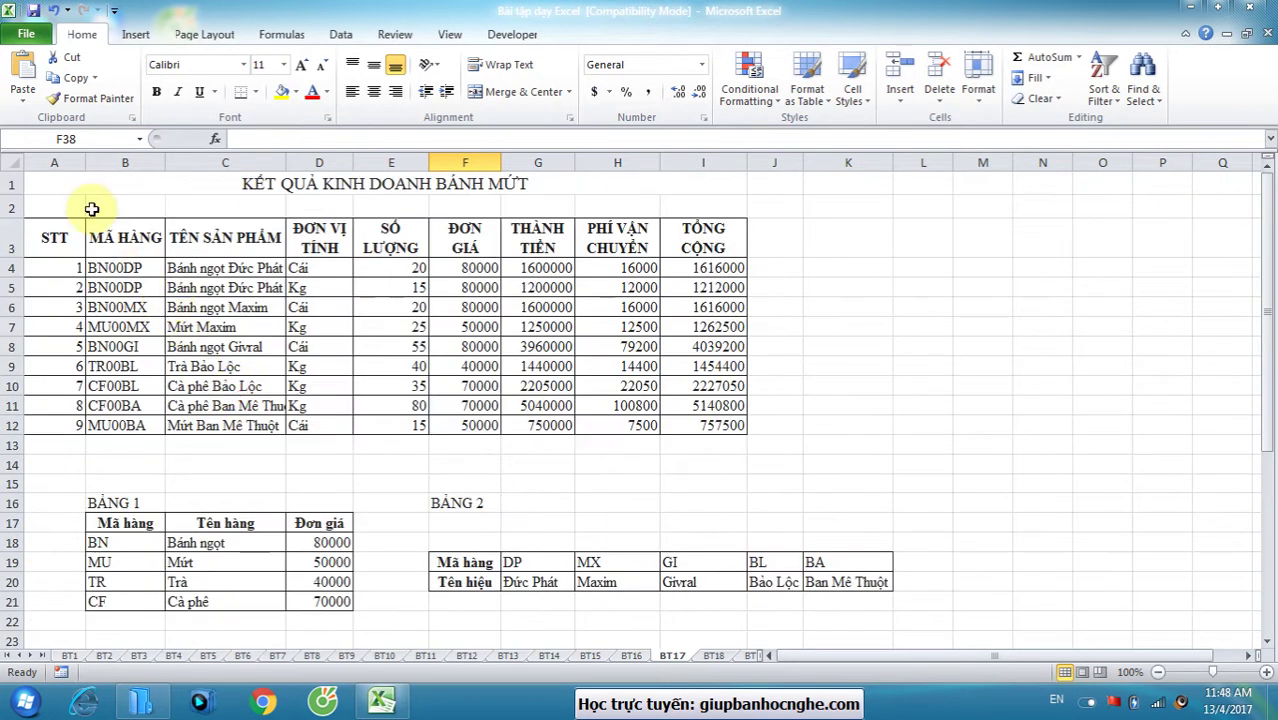
{"action": "left_click_drag", "start_coordinate": [60, 237], "coordinate": [725, 423]}
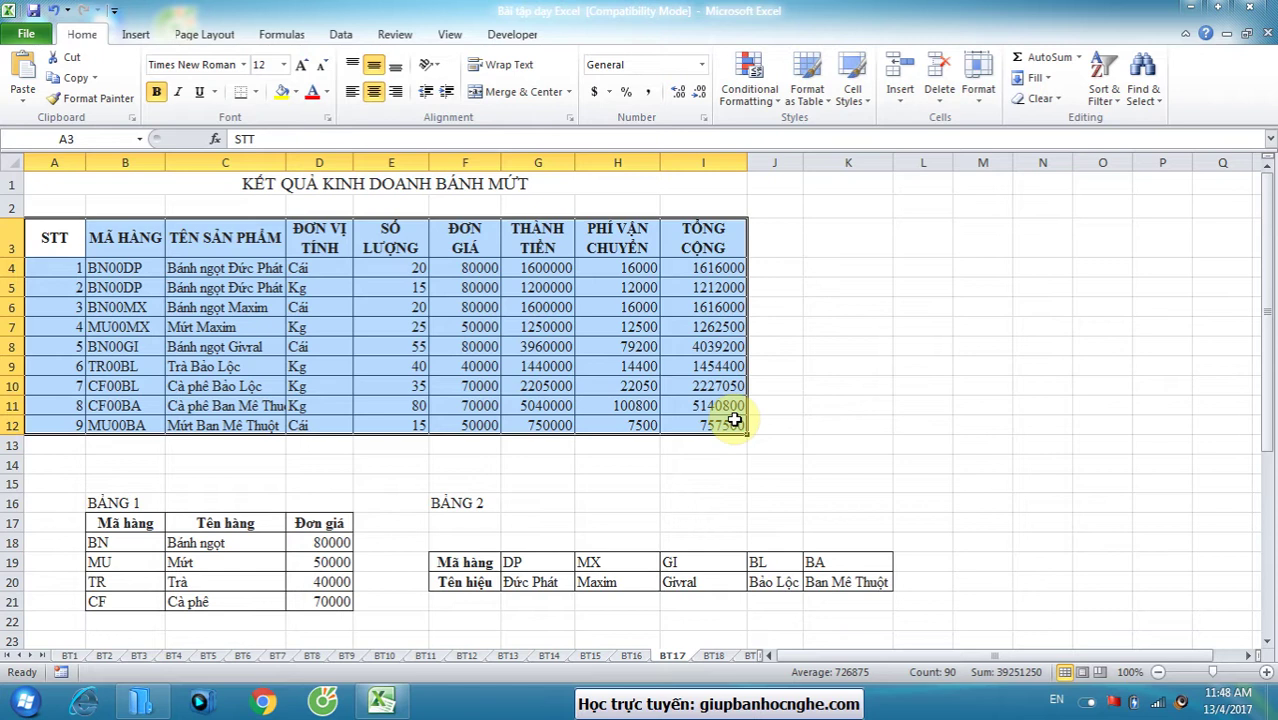
{"action": "left_click", "coordinate": [629, 390]}
{"action": "left_click", "coordinate": [230, 242]}
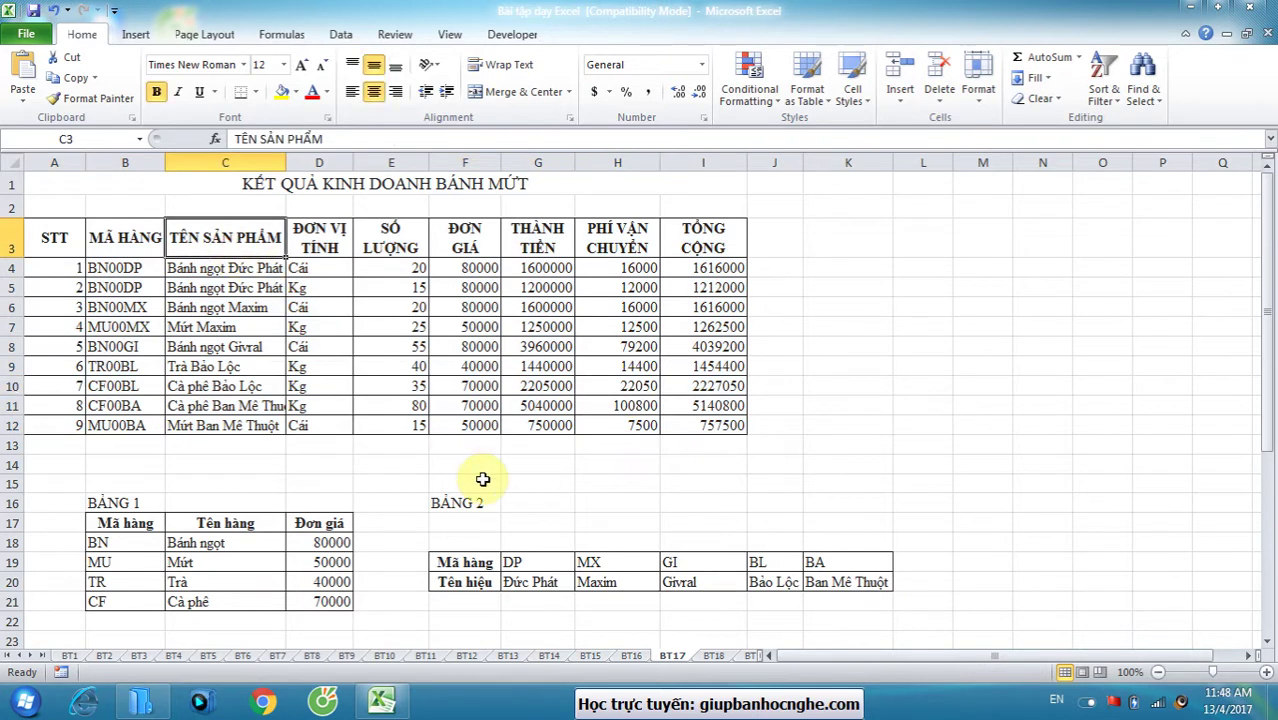
{"action": "key", "text": "ctrl+c"}
{"action": "scroll", "coordinate": [490, 478], "scroll_direction": "down", "scroll_amount": 10}
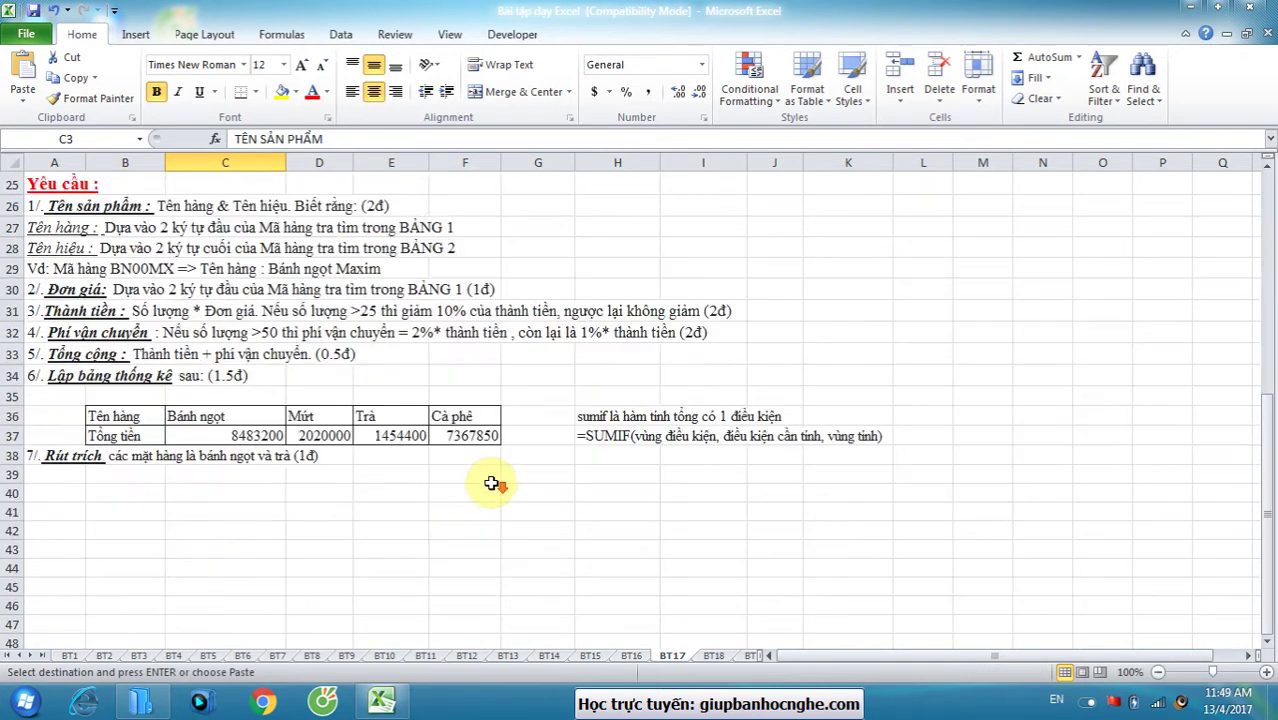
{"action": "left_click", "coordinate": [338, 399]}
{"action": "key", "text": "ctrl+v"}
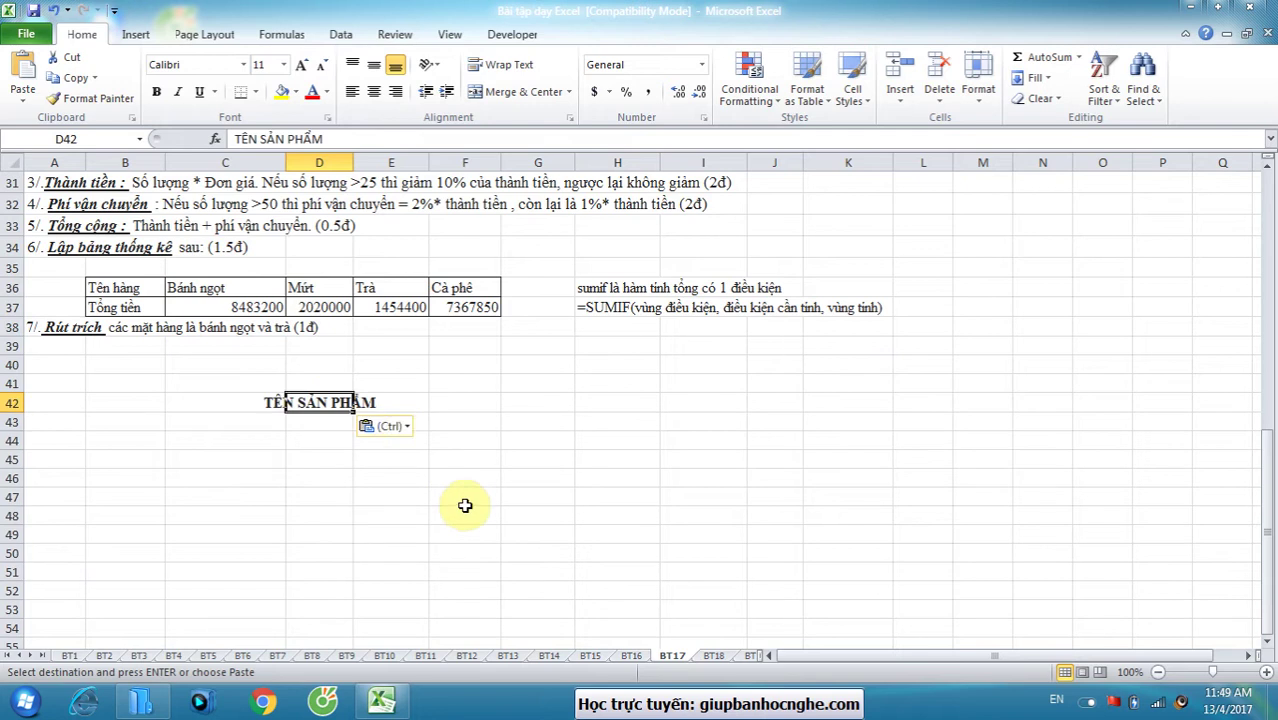
{"action": "left_click", "coordinate": [462, 460]}
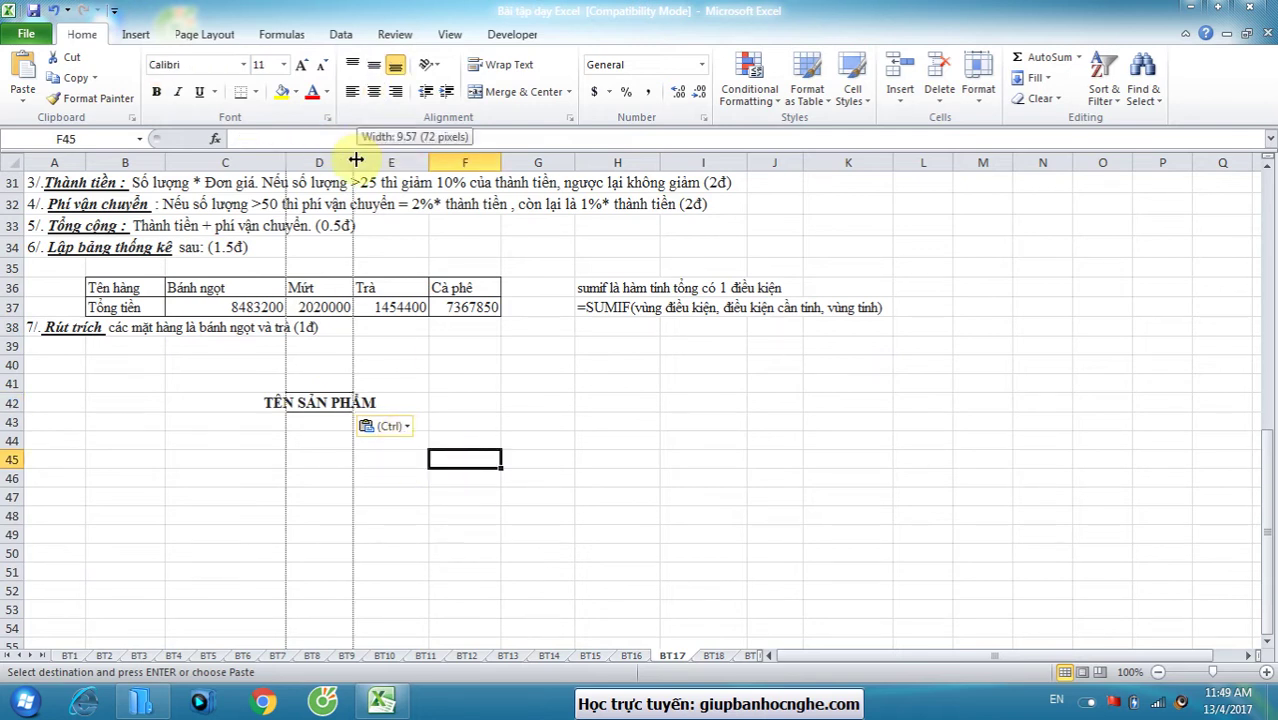
{"action": "double_click", "coordinate": [353, 160]}
{"action": "left_click", "coordinate": [379, 428]}
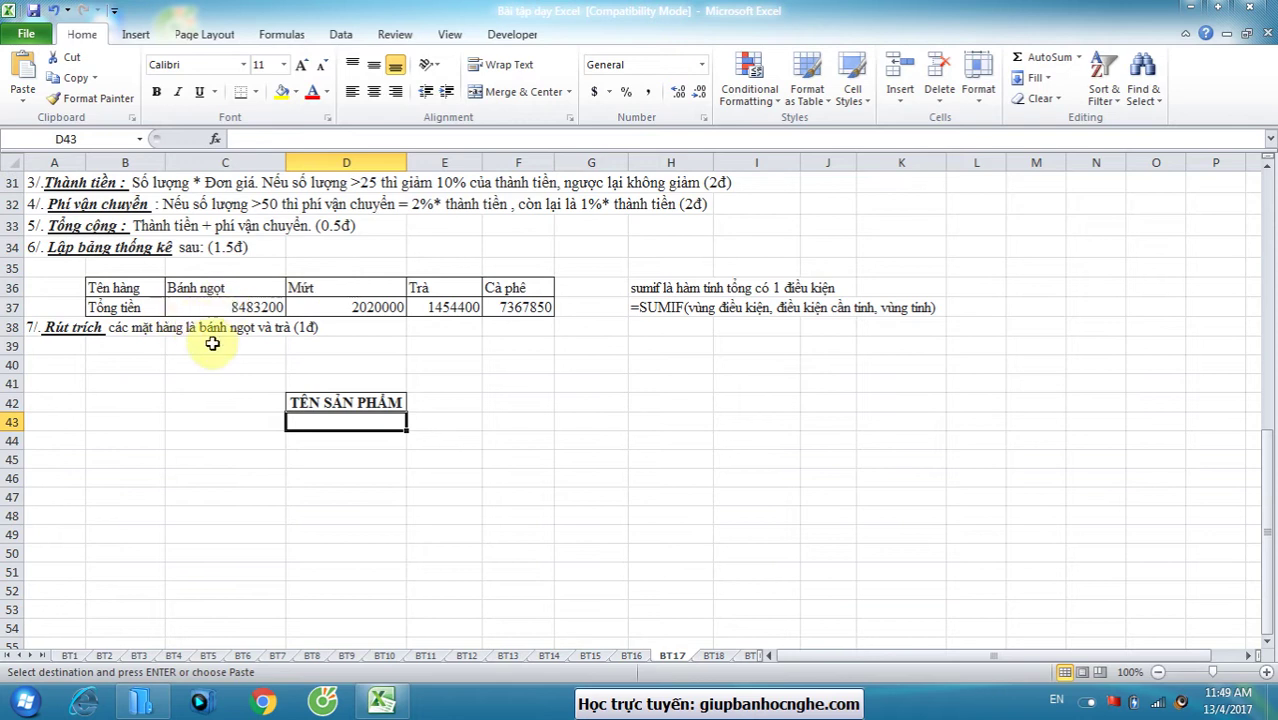
- Enter B* in D43 and T* in D44
{"action": "type", "text": "b"}
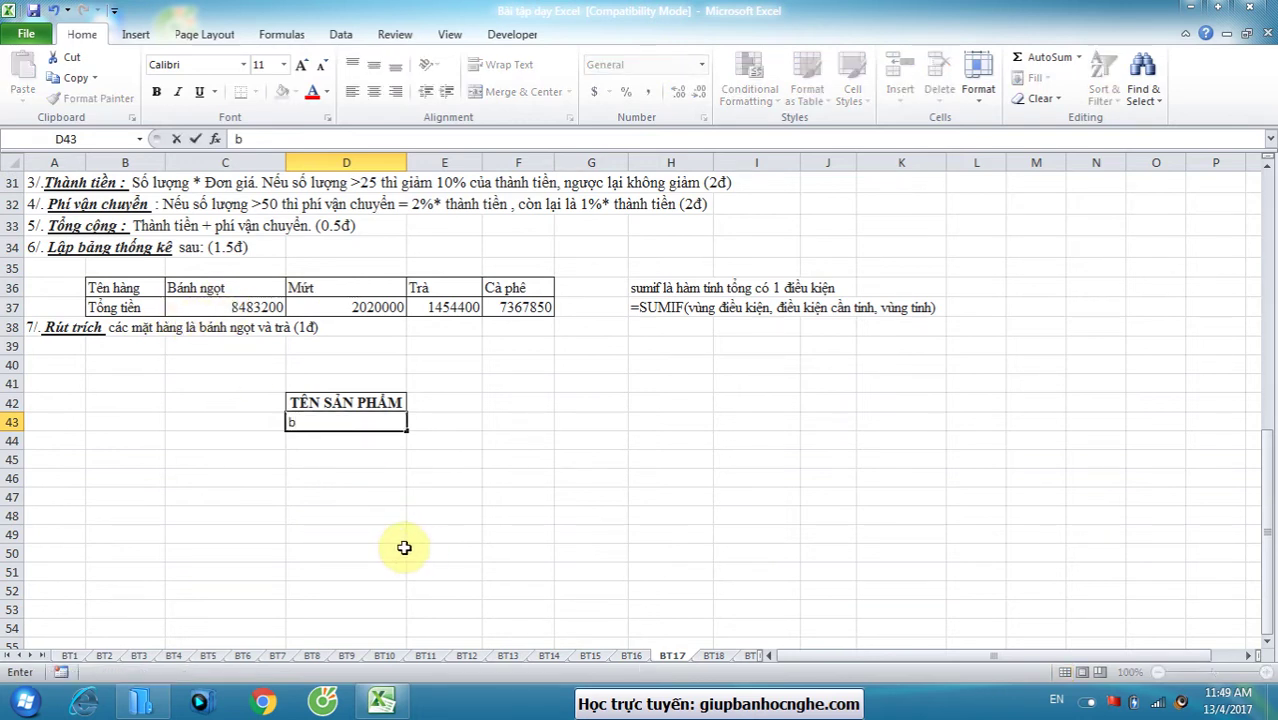
{"action": "key", "text": "BackSpace"}
{"action": "type", "text": "B"}
{"action": "scroll", "coordinate": [410, 545], "scroll_direction": "up", "scroll_amount": 10}
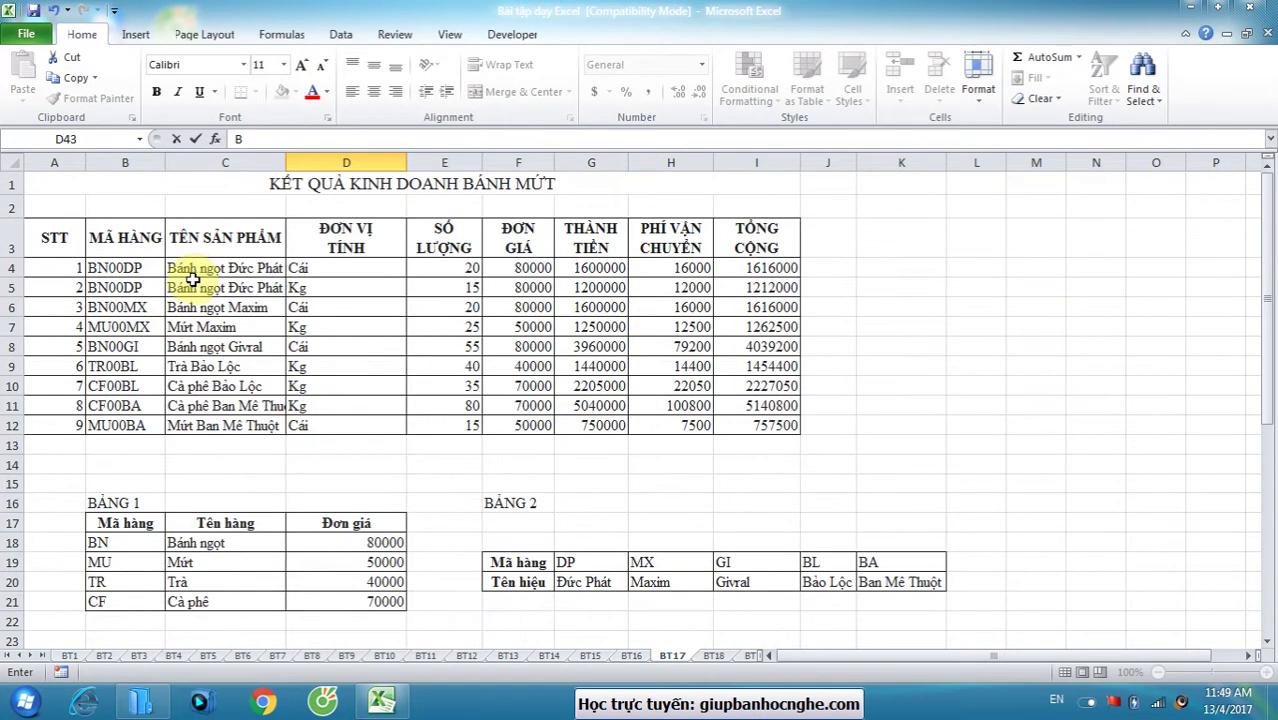
{"action": "scroll", "coordinate": [200, 390], "scroll_direction": "down", "scroll_amount": 10}
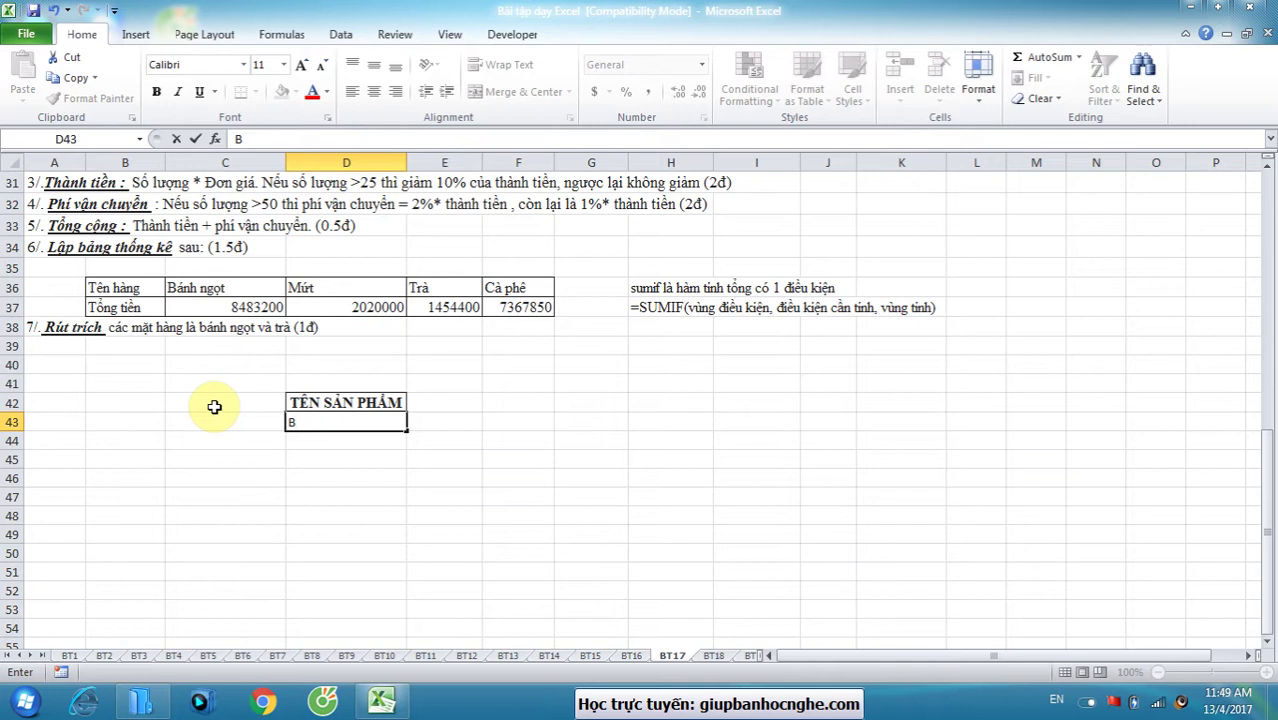
{"action": "type", "text": "*"}
{"action": "key", "text": "Return"}
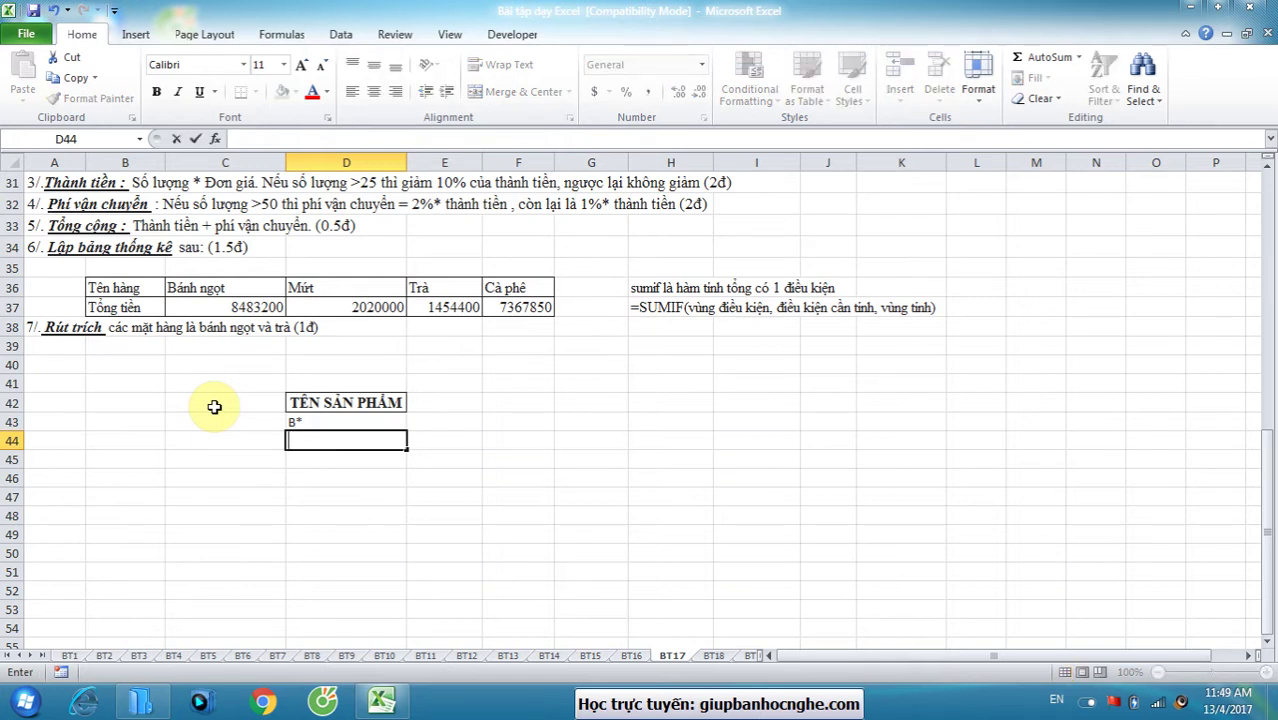
{"action": "type", "text": "T*"}
{"action": "key", "text": "Return"}
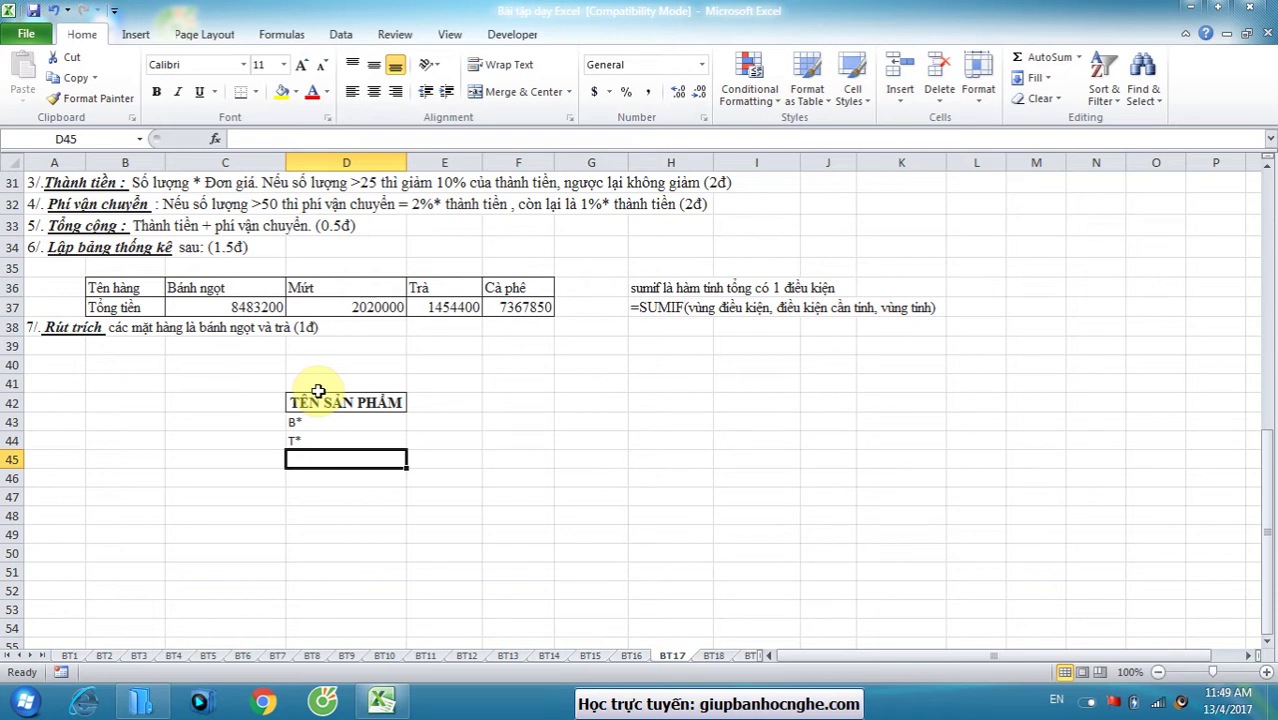
- Check the B* and T* criteria cells in D43 and D44
{"action": "left_click", "coordinate": [322, 423]}
{"action": "left_click", "coordinate": [328, 442]}
{"action": "left_click", "coordinate": [323, 425]}
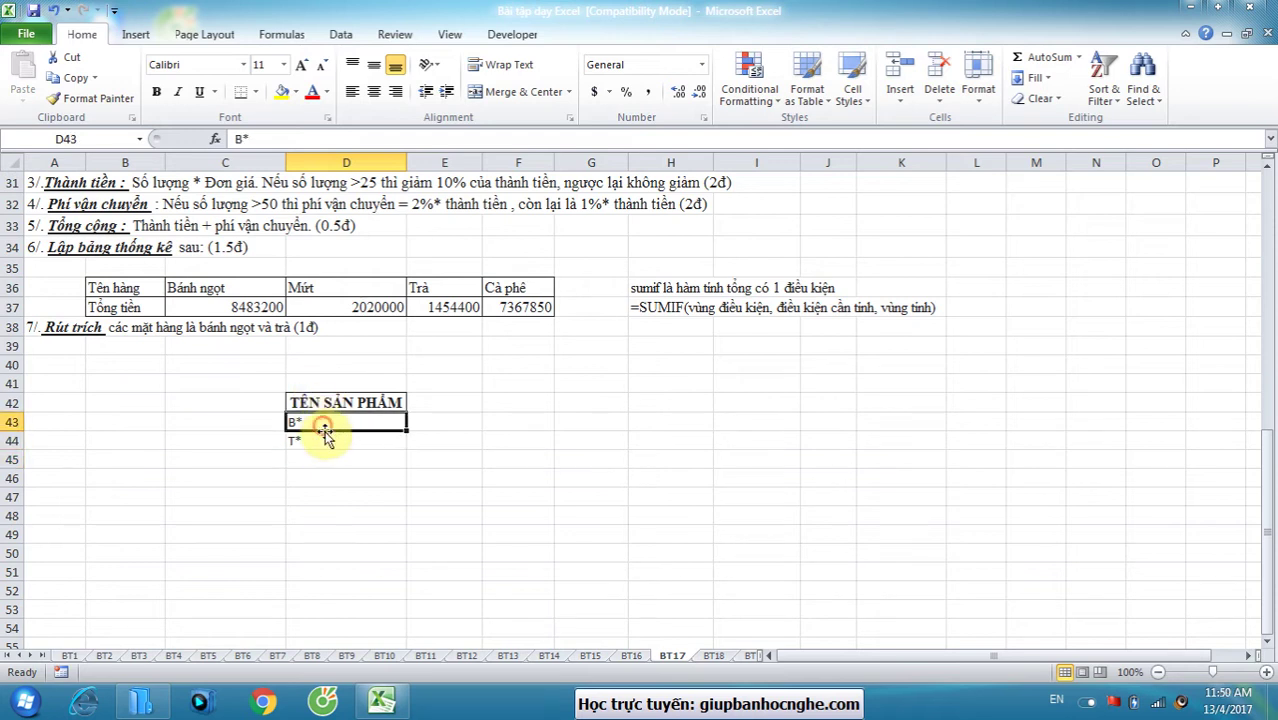
{"action": "left_click", "coordinate": [324, 440]}
{"action": "left_click", "coordinate": [323, 424]}
{"action": "left_click", "coordinate": [326, 438]}
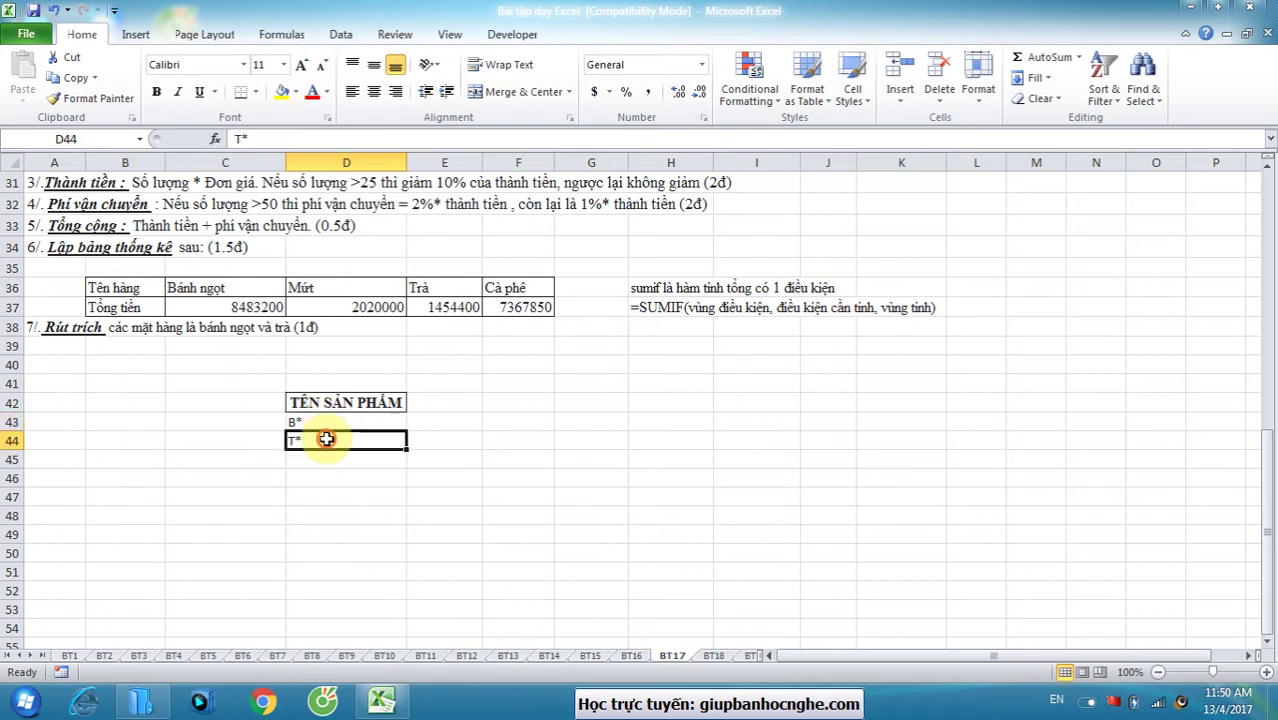
{"action": "left_click", "coordinate": [330, 424]}
{"action": "left_click", "coordinate": [330, 446]}
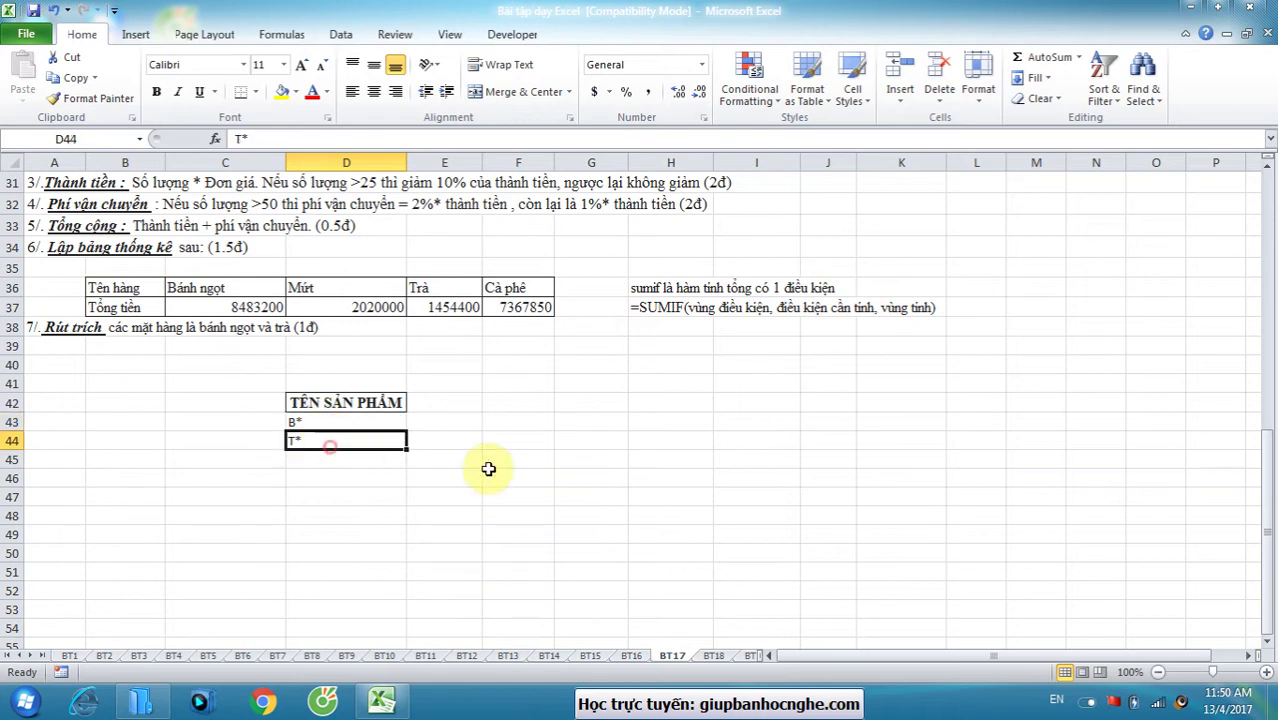
{"action": "left_click", "coordinate": [502, 403]}
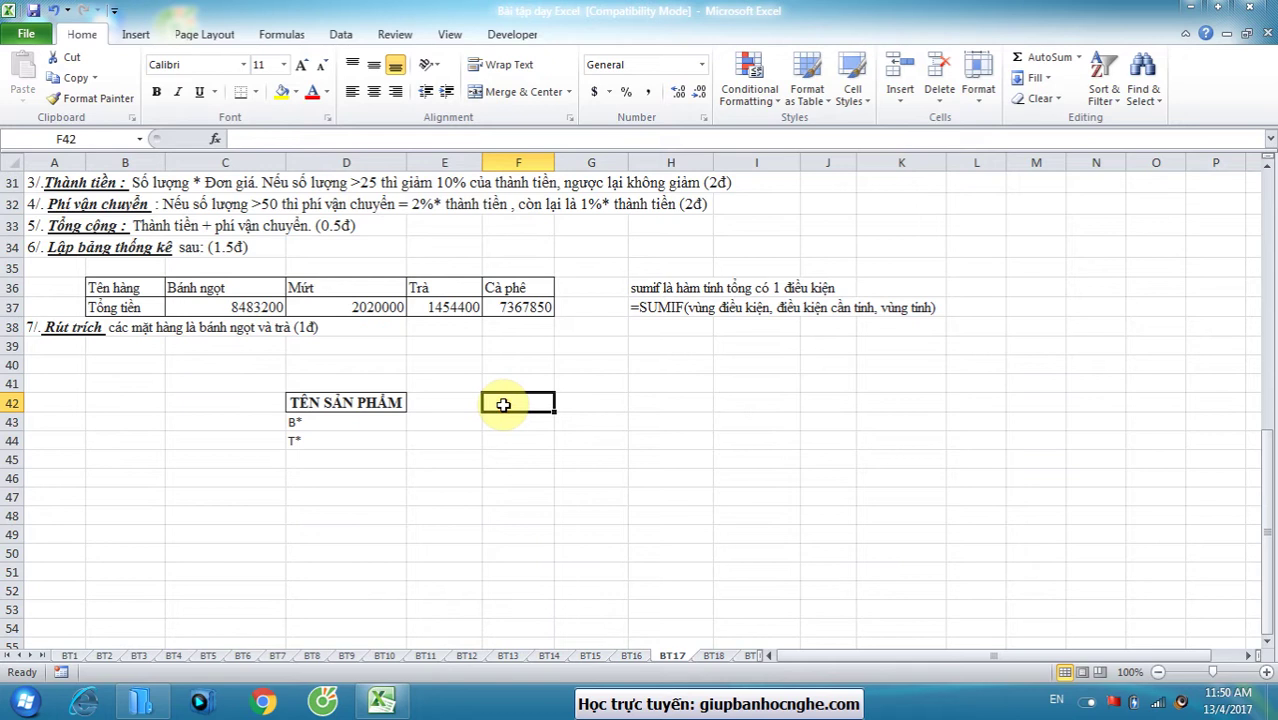
- Label F42 'VUNG DK' and begin F43's formula =OR(LEFT(C4,1)="B"
{"action": "type", "text": "VUNG DK"}
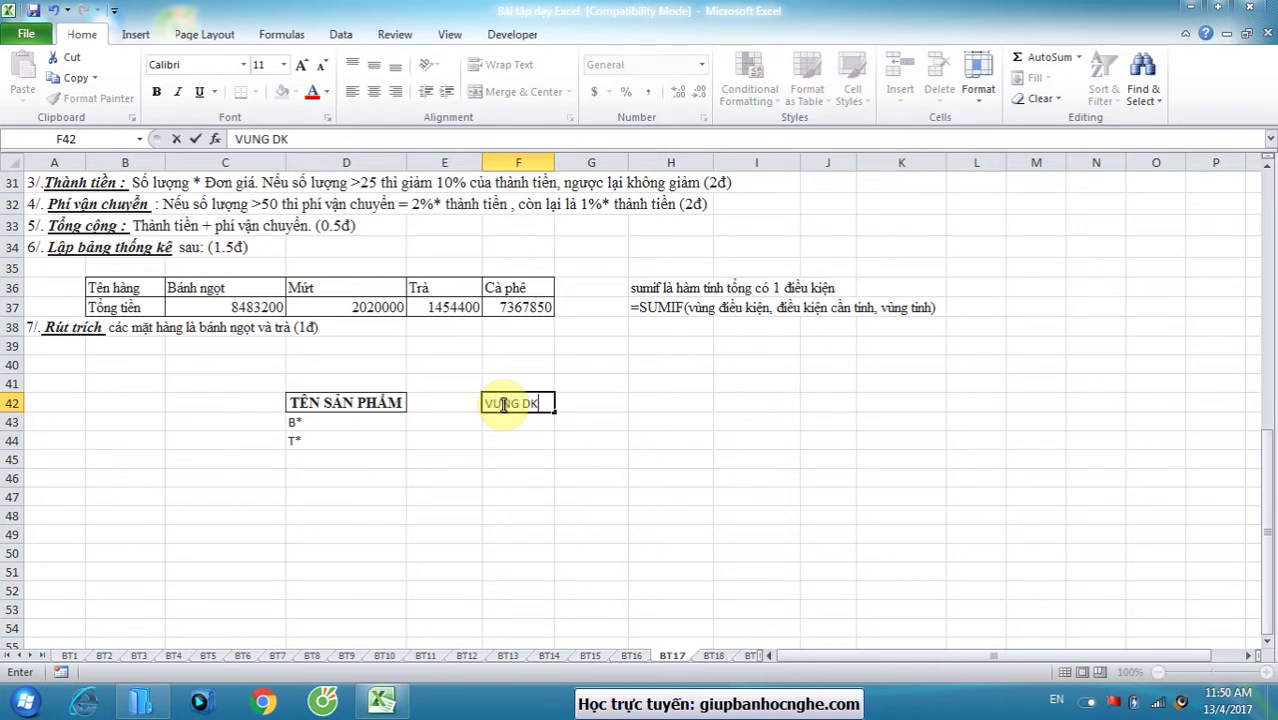
{"action": "key", "text": "Return"}
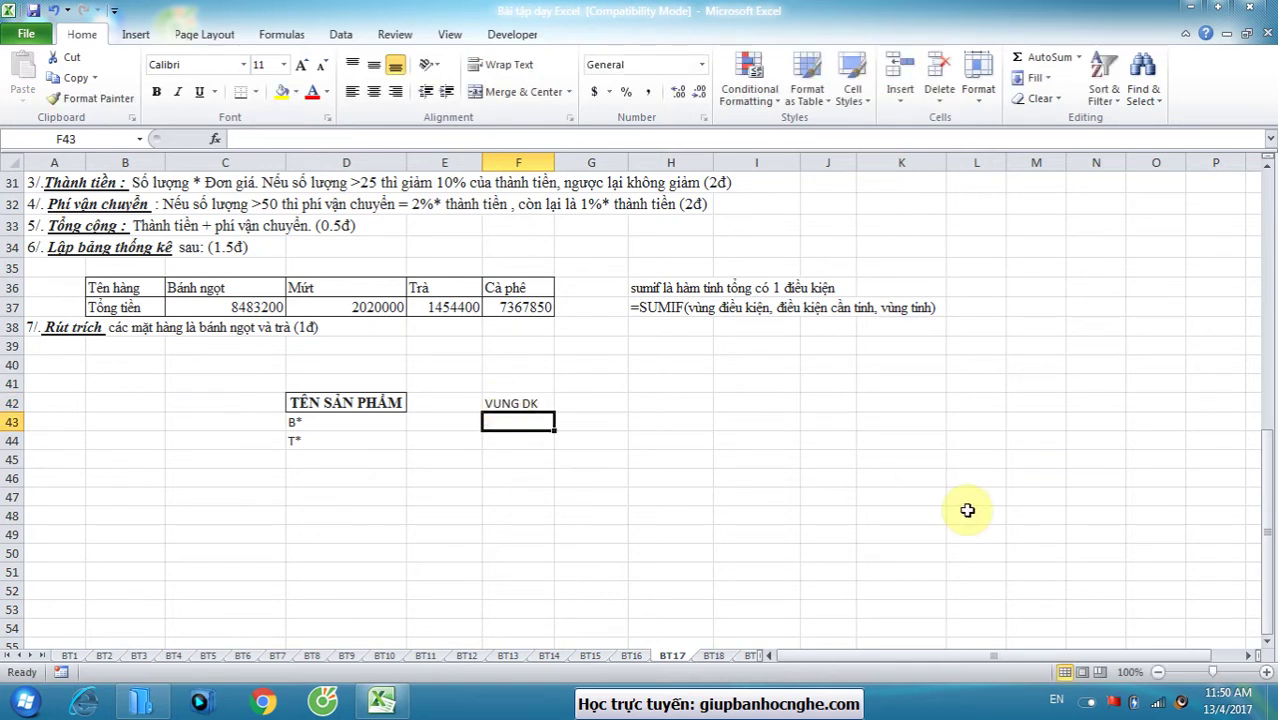
{"action": "type", "text": "=OR("}
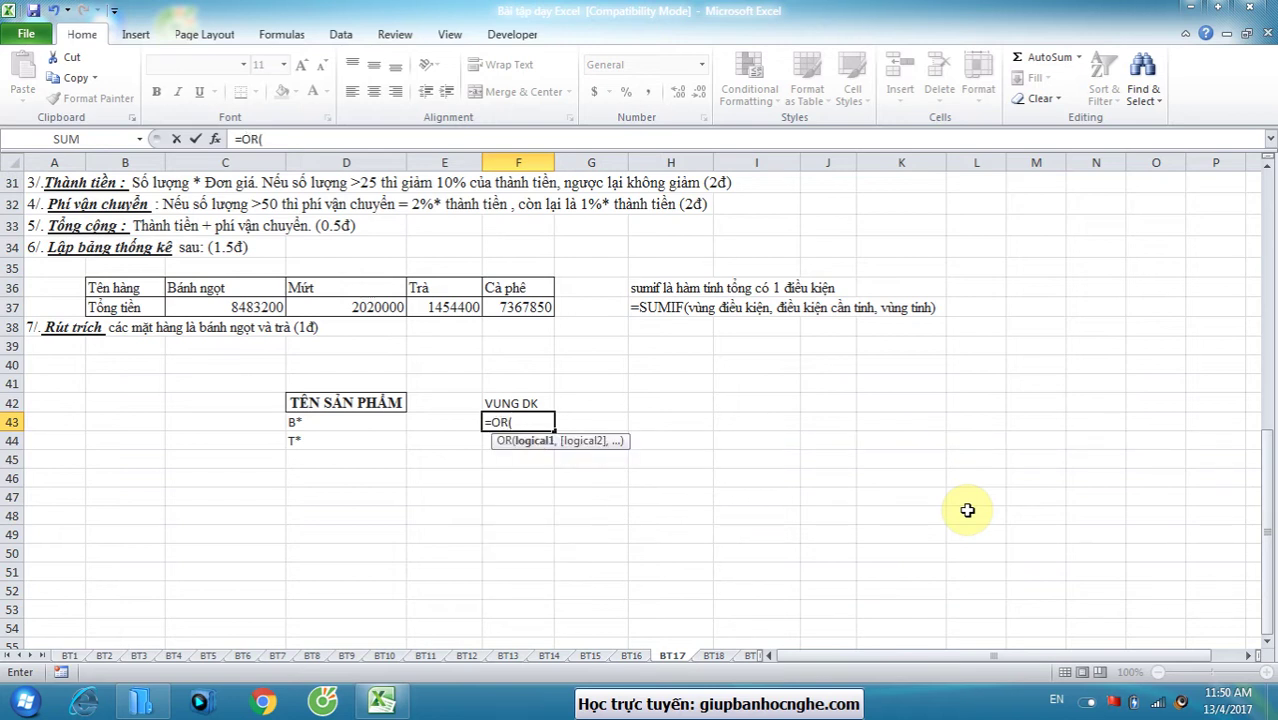
{"action": "type", "text": "LEFT("}
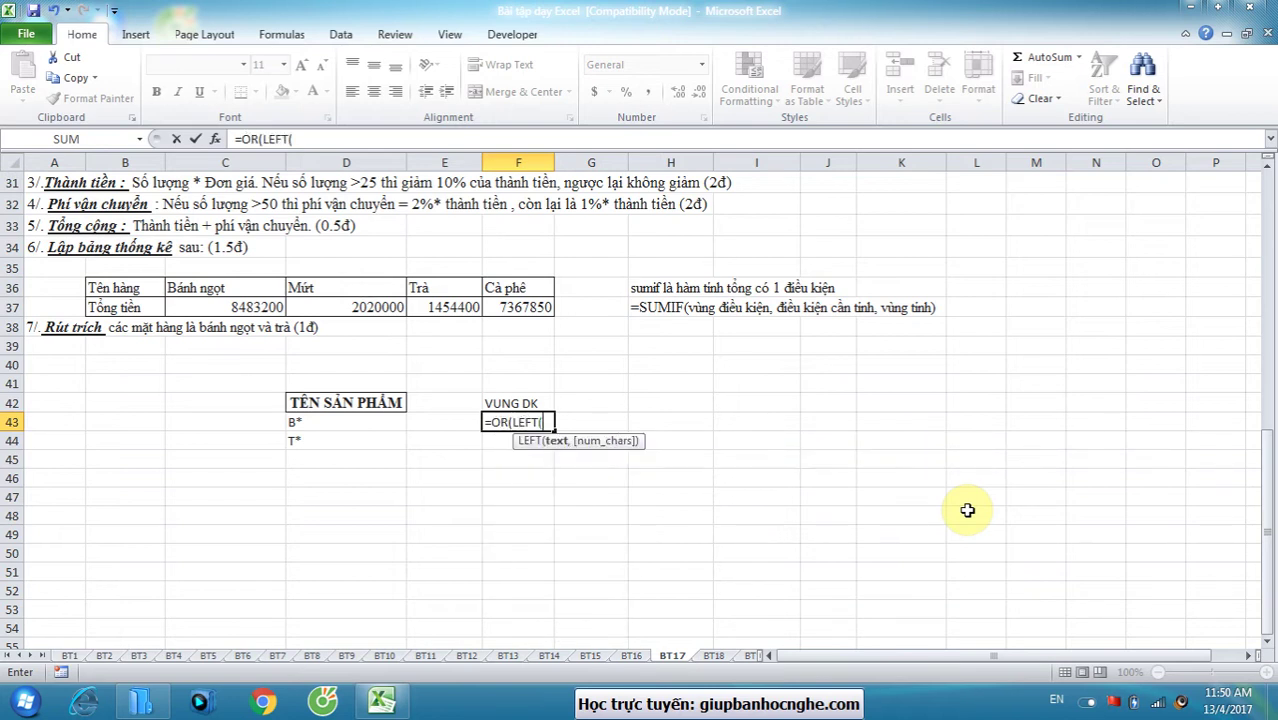
{"action": "scroll", "coordinate": [968, 505], "scroll_direction": "up", "scroll_amount": 10}
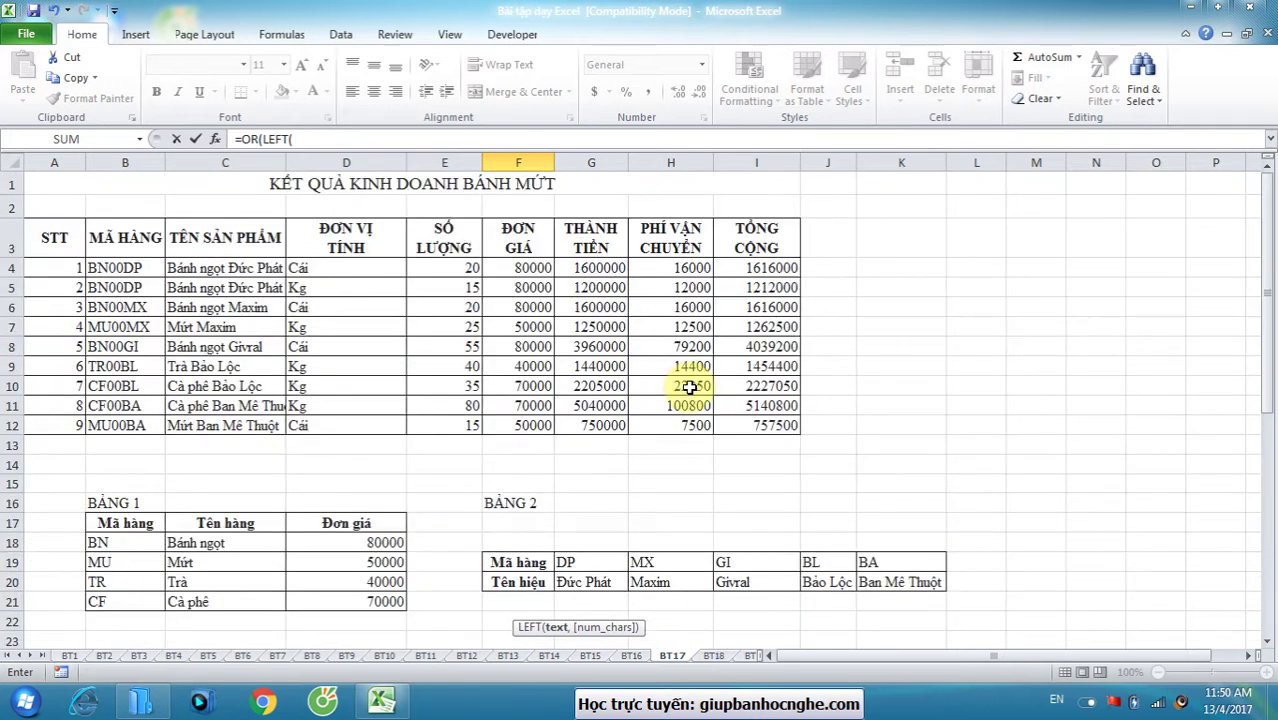
{"action": "left_click", "coordinate": [242, 270]}
{"action": "scroll", "coordinate": [242, 268], "scroll_direction": "down", "scroll_amount": 9}
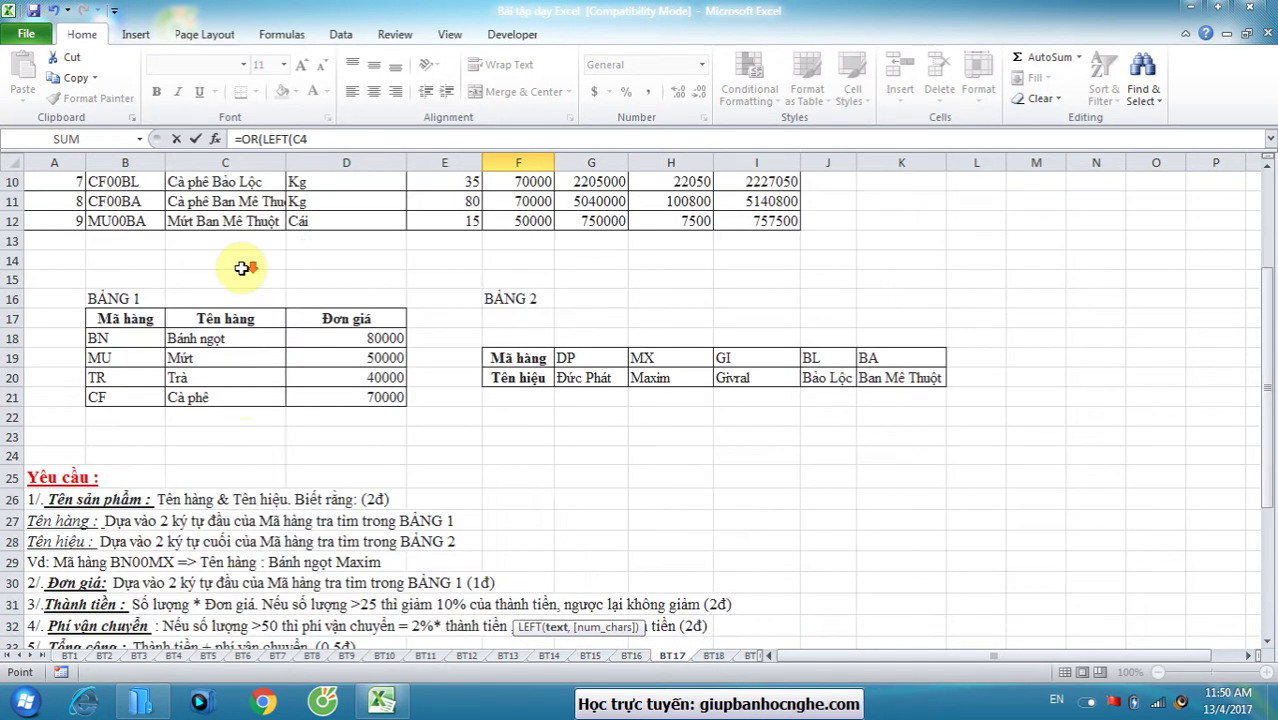
{"action": "type", "text": ",1"}
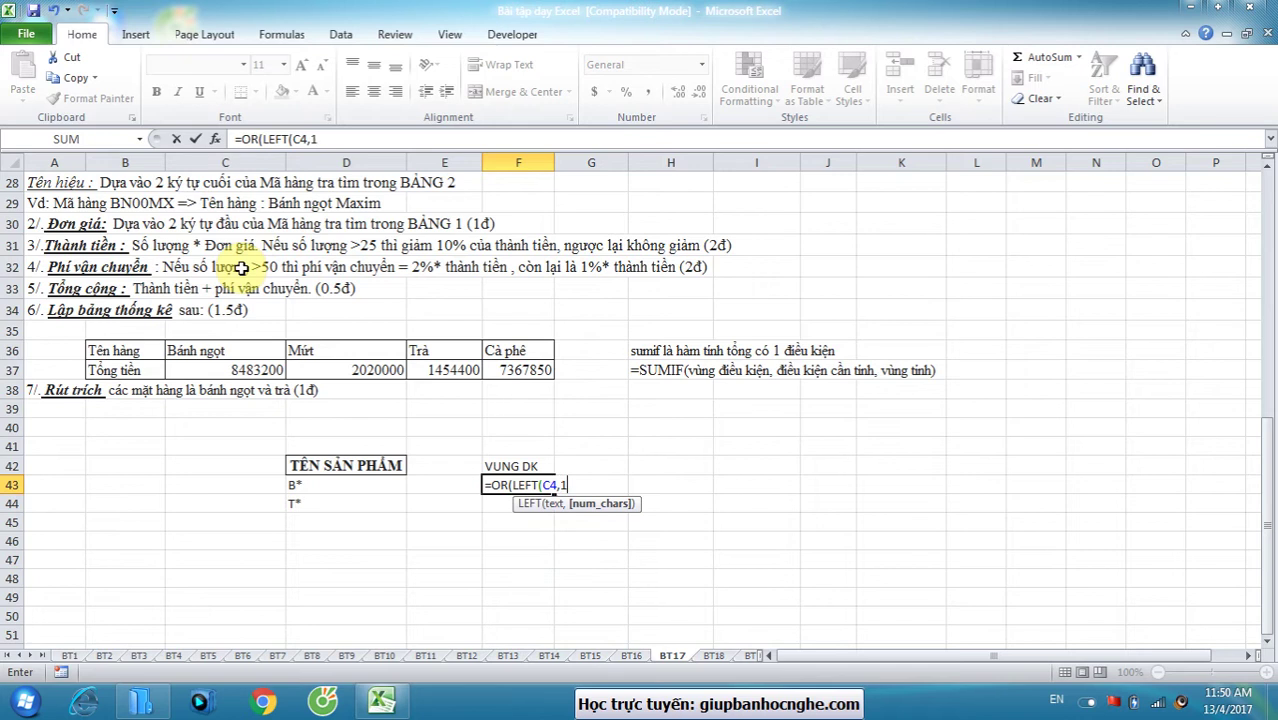
{"action": "type", "text": ")=\"b"}
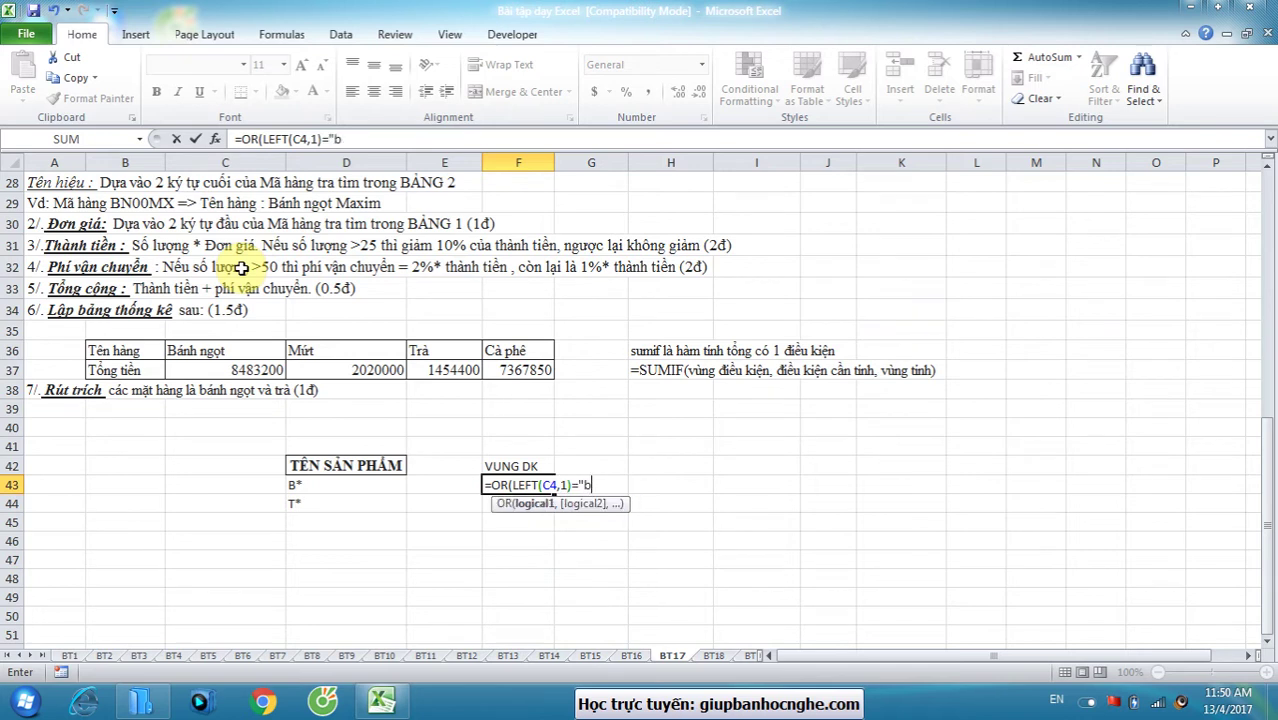
{"action": "key", "text": "BackSpace"}
- Complete F43 as =OR(LEFT(C4,1)="B",LEFT(C4,1)="T"), which returns TRUE
{"action": "type", "text": "B\","}
{"action": "type", "text": "LEF"}
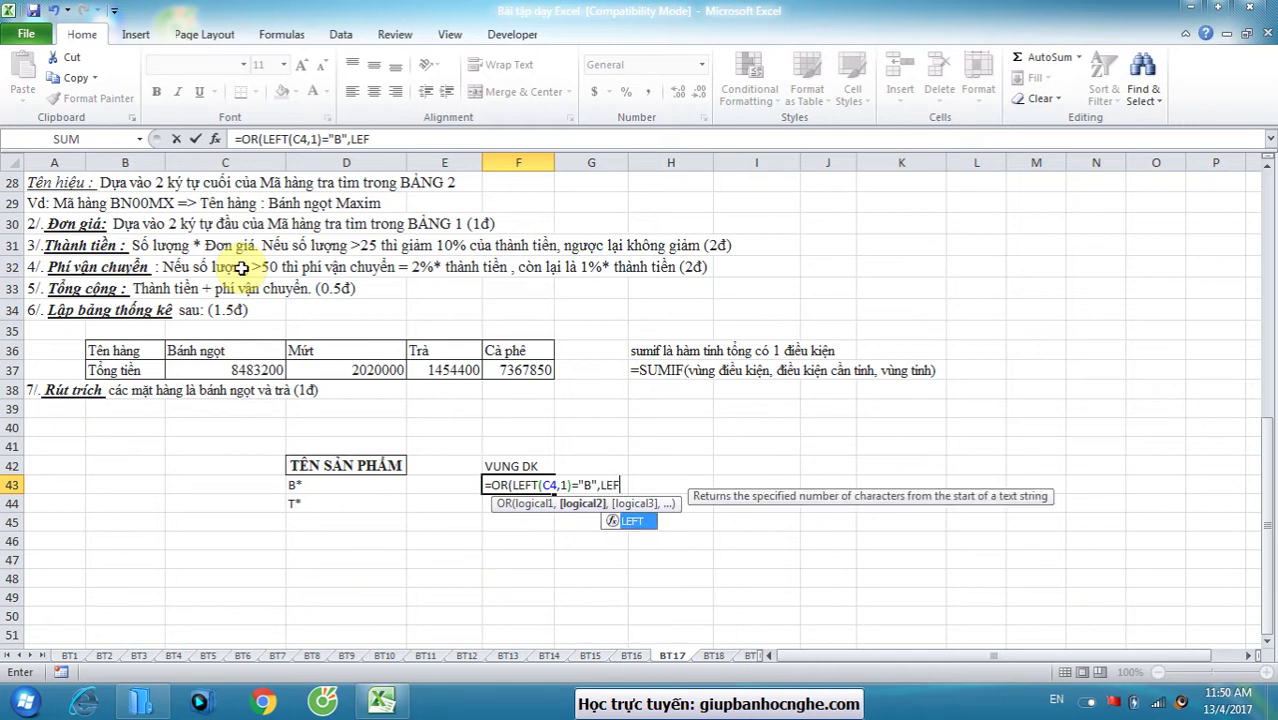
{"action": "key", "text": "Tab"}
{"action": "scroll", "coordinate": [200, 215], "scroll_direction": "up", "scroll_amount": 9}
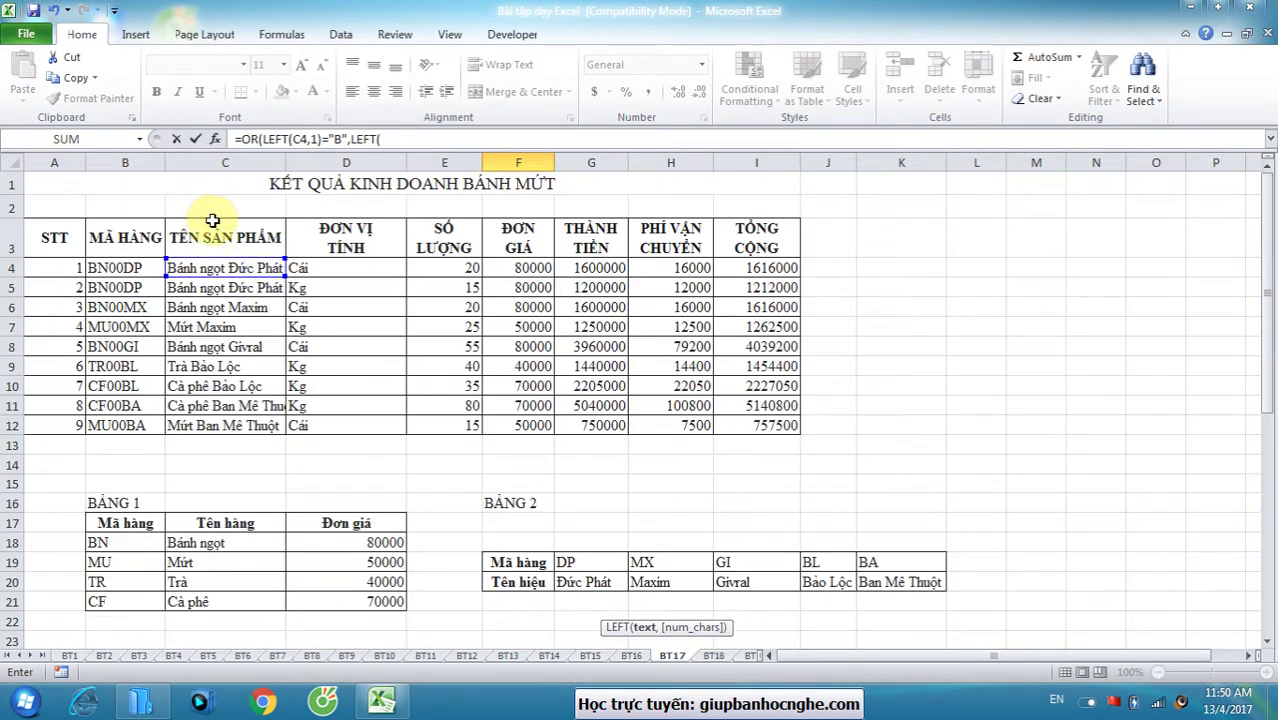
{"action": "left_click", "coordinate": [224, 268]}
{"action": "scroll", "coordinate": [230, 270], "scroll_direction": "down", "scroll_amount": 10}
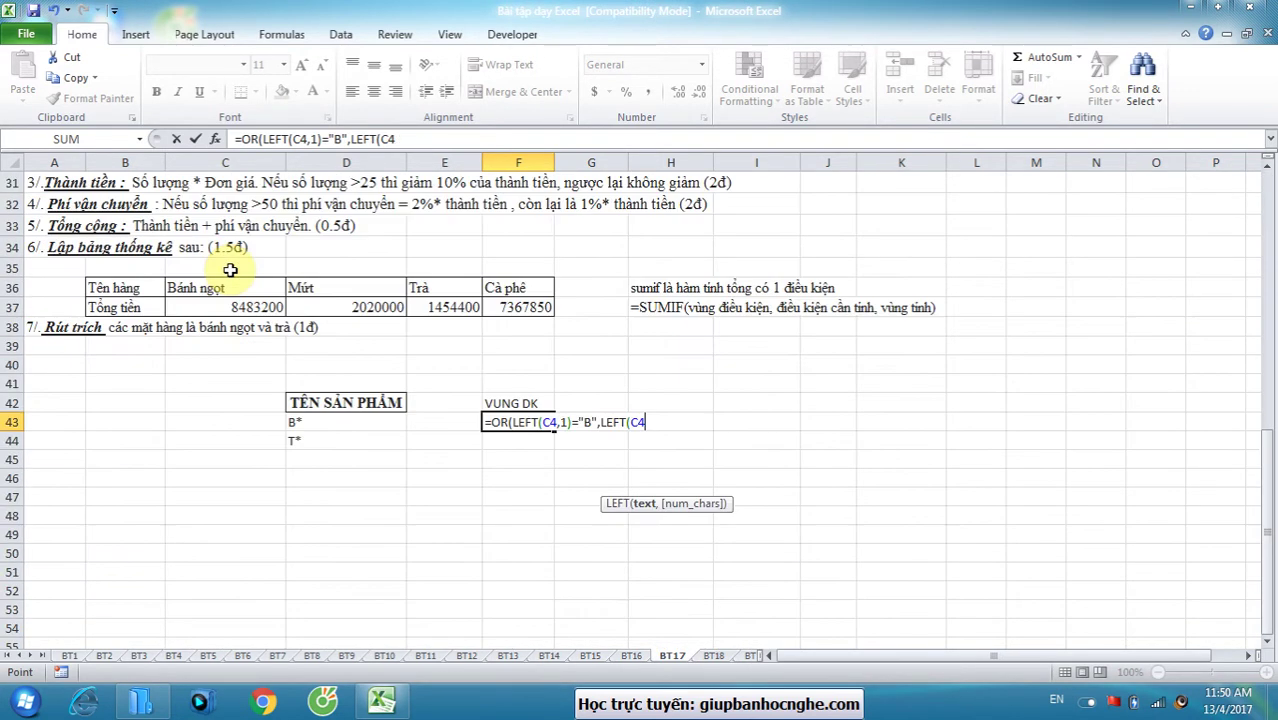
{"action": "type", "text": ",1)=\"T"}
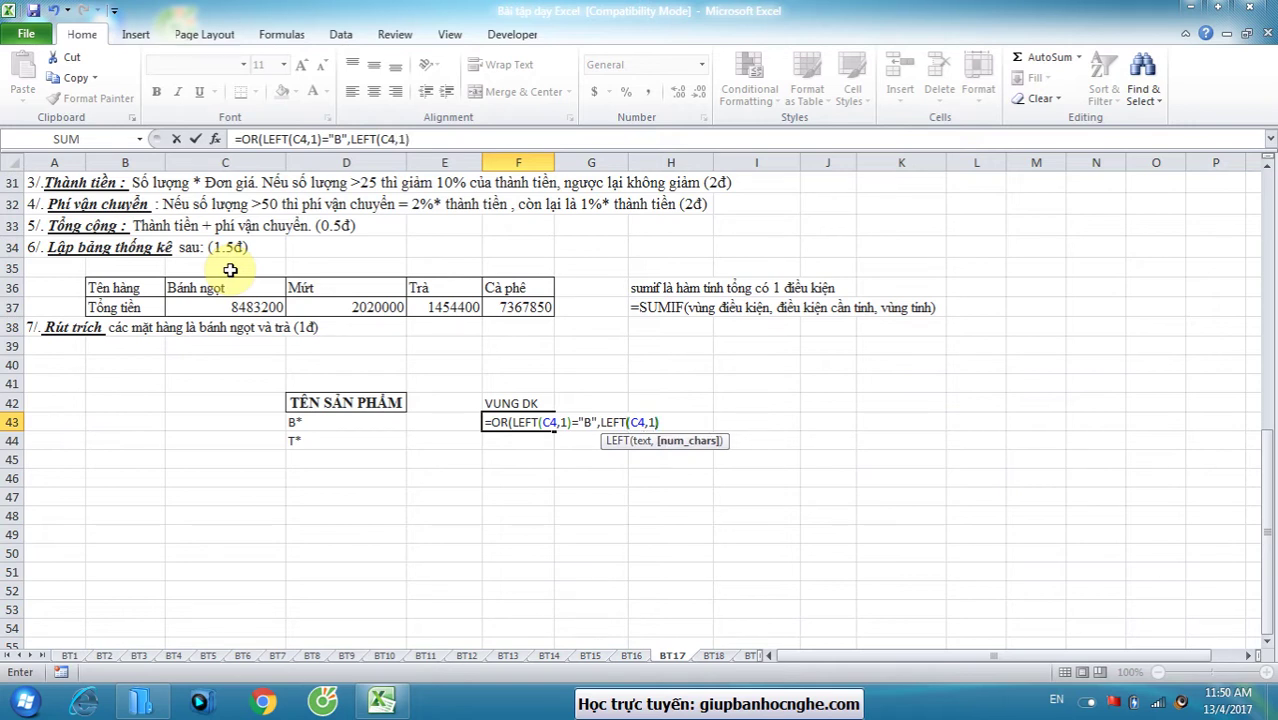
{"action": "type", "text": "\""}
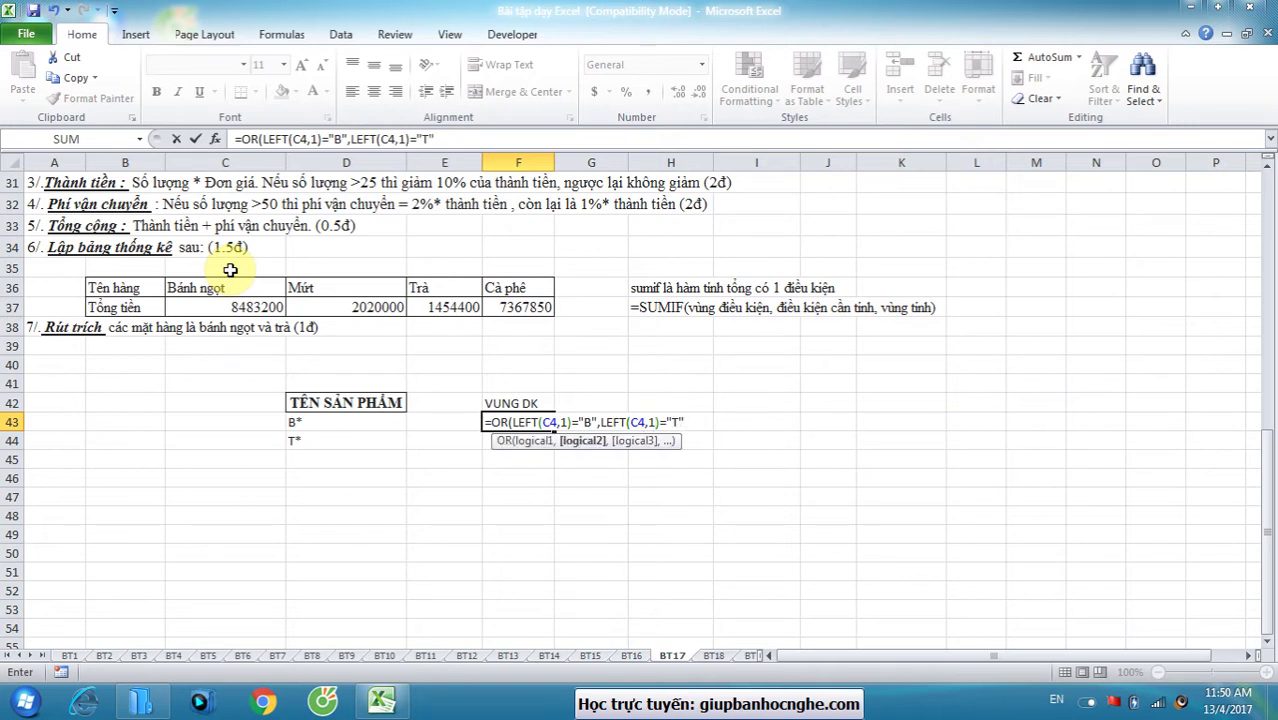
{"action": "type", "text": ")"}
{"action": "key", "text": "Return"}
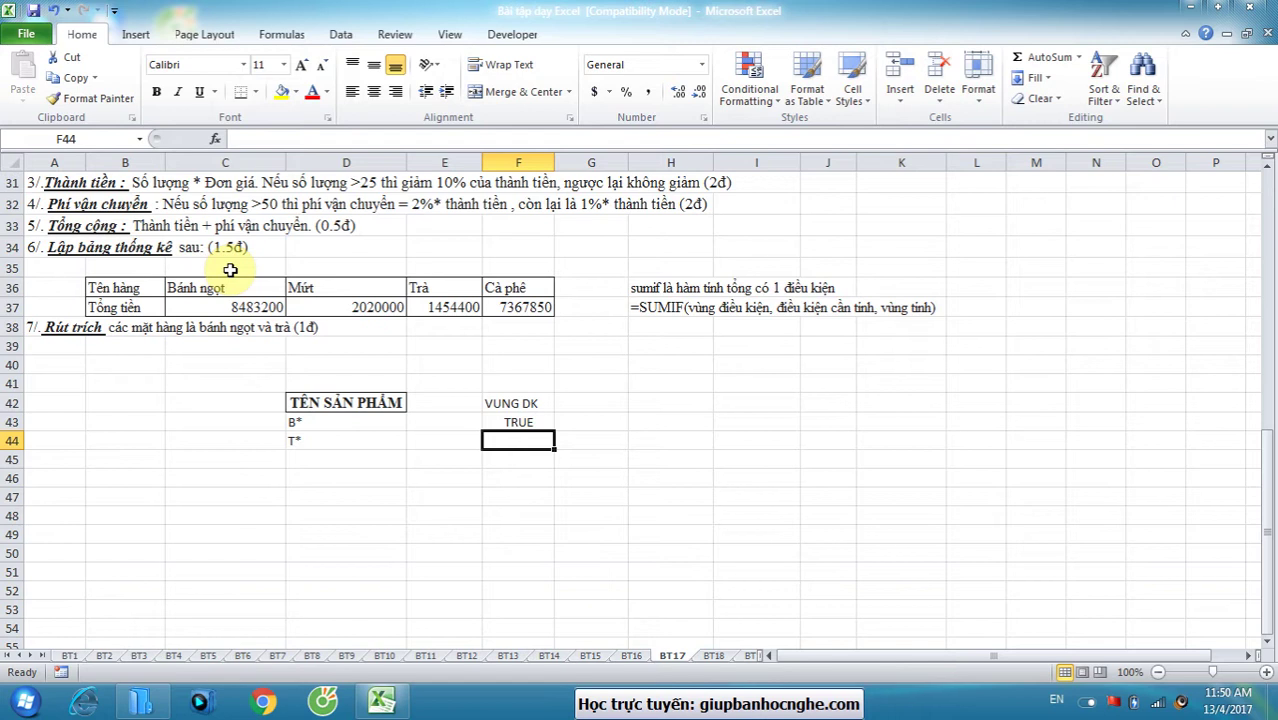
- Set up Advanced Filter with list range A3:I12 and criteria range D42:D44
{"action": "scroll", "coordinate": [476, 262], "scroll_direction": "up", "scroll_amount": 10}
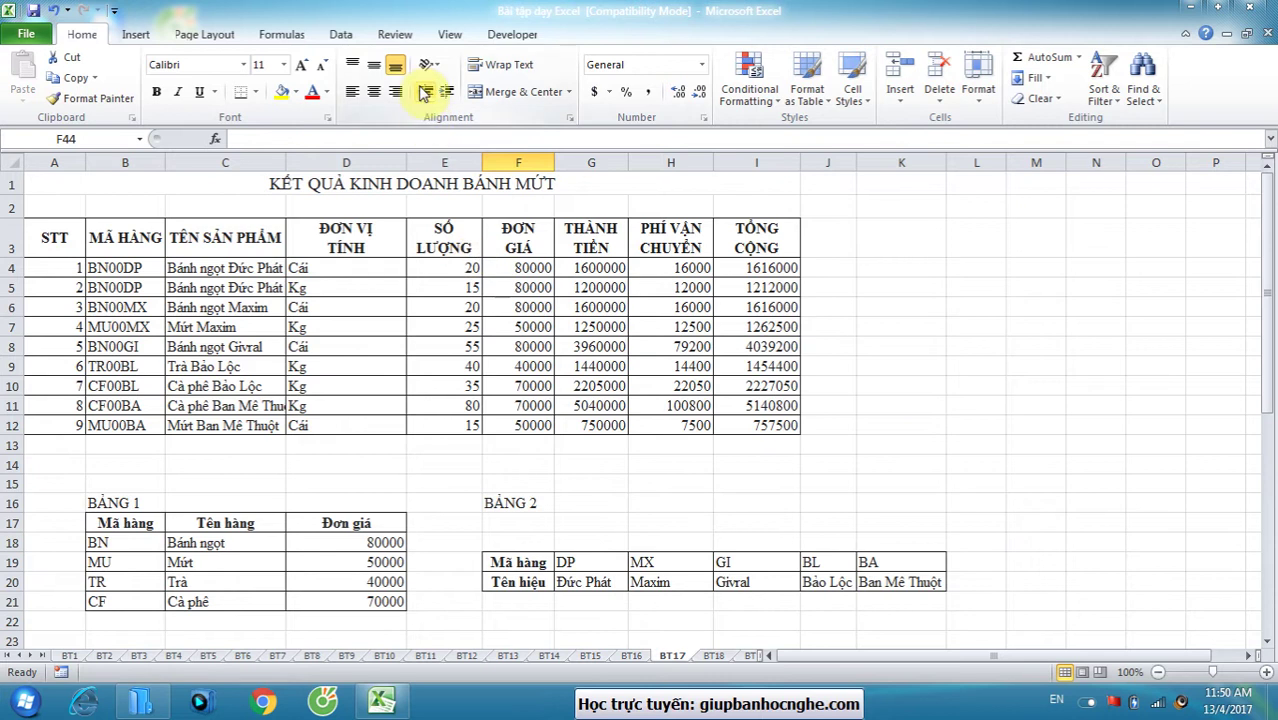
{"action": "left_click", "coordinate": [341, 40]}
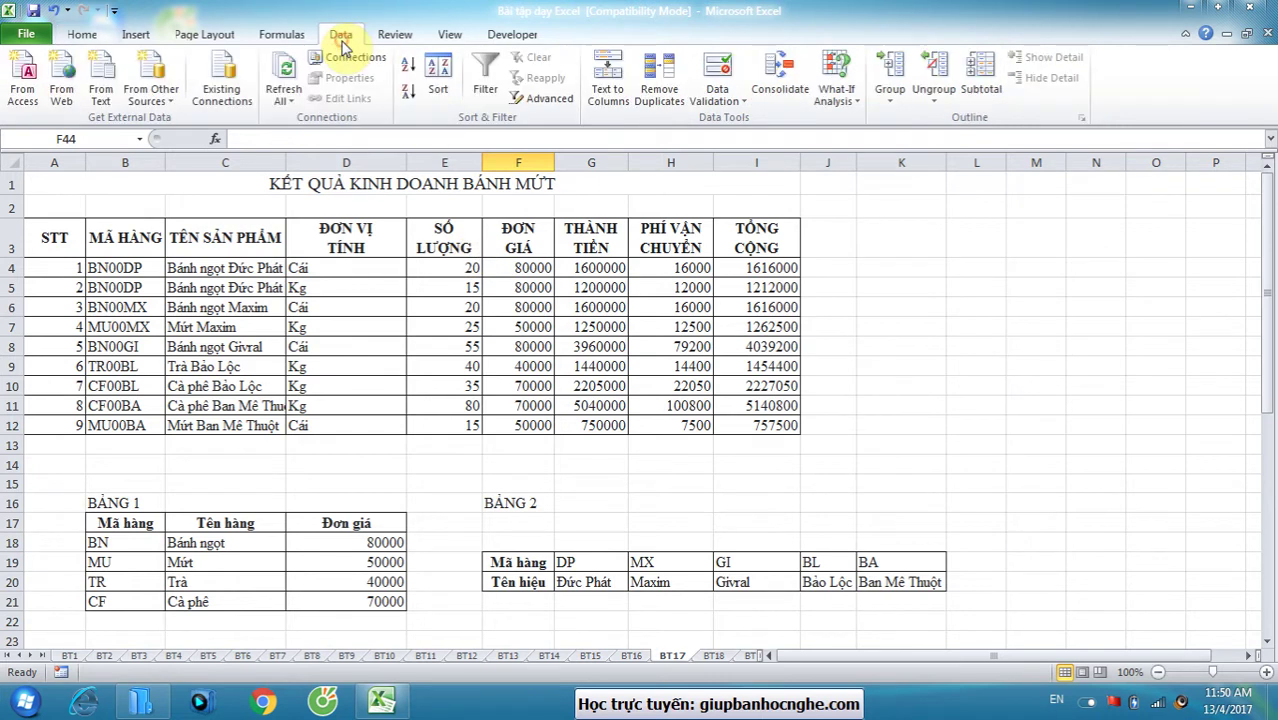
{"action": "left_click", "coordinate": [549, 100]}
{"action": "scroll", "coordinate": [550, 440], "scroll_direction": "up", "scroll_amount": 7}
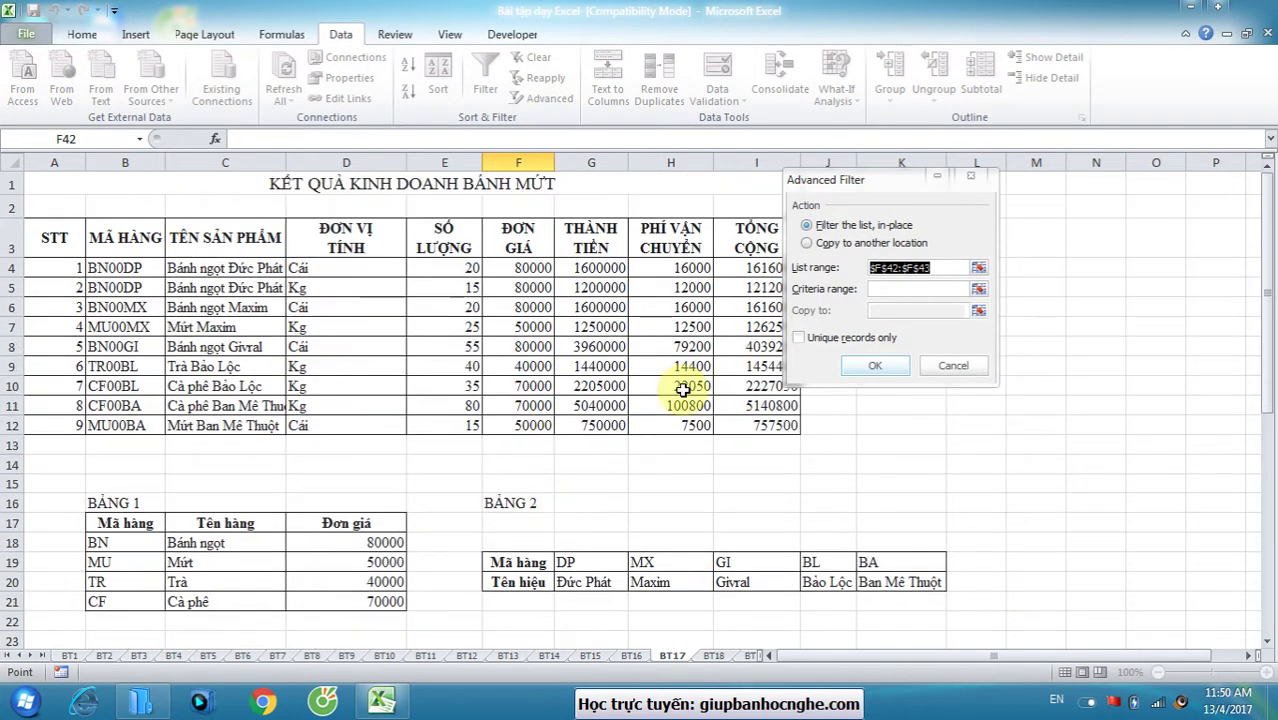
{"action": "key", "text": "Delete"}
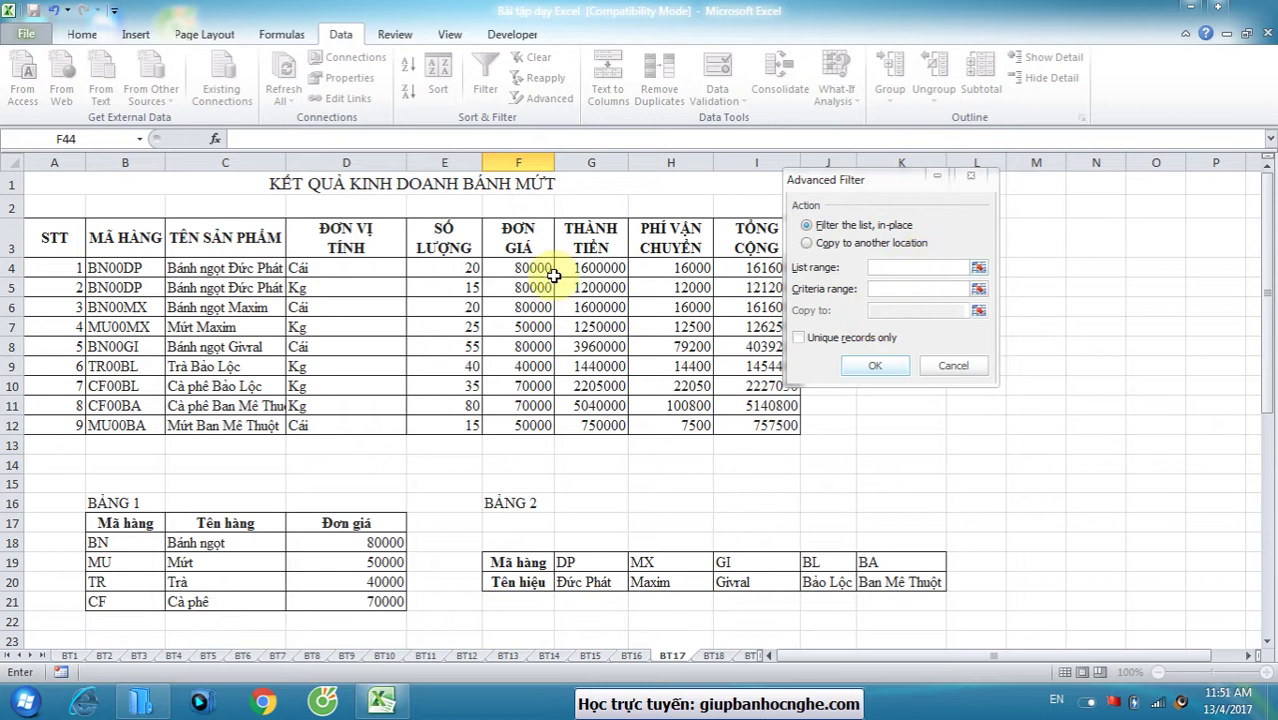
{"action": "left_click_drag", "start_coordinate": [60, 237], "coordinate": [758, 428]}
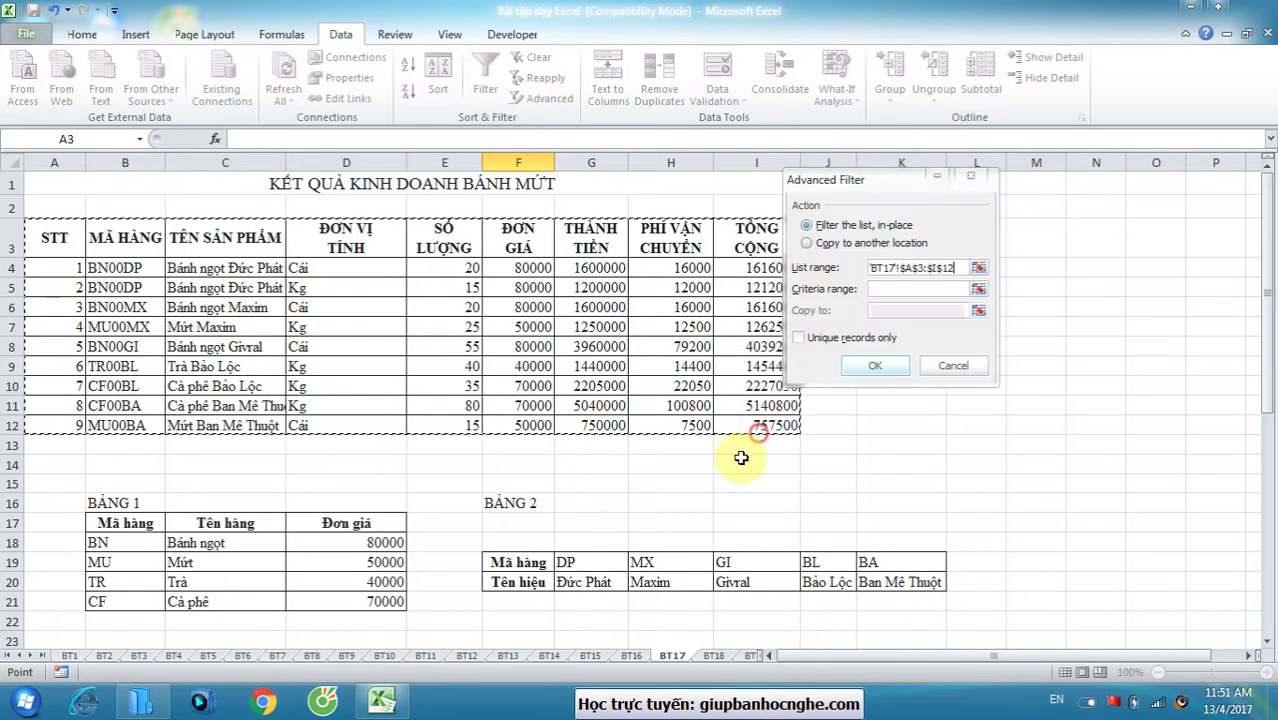
{"action": "left_click", "coordinate": [889, 290]}
{"action": "scroll", "coordinate": [251, 371], "scroll_direction": "down", "scroll_amount": 10}
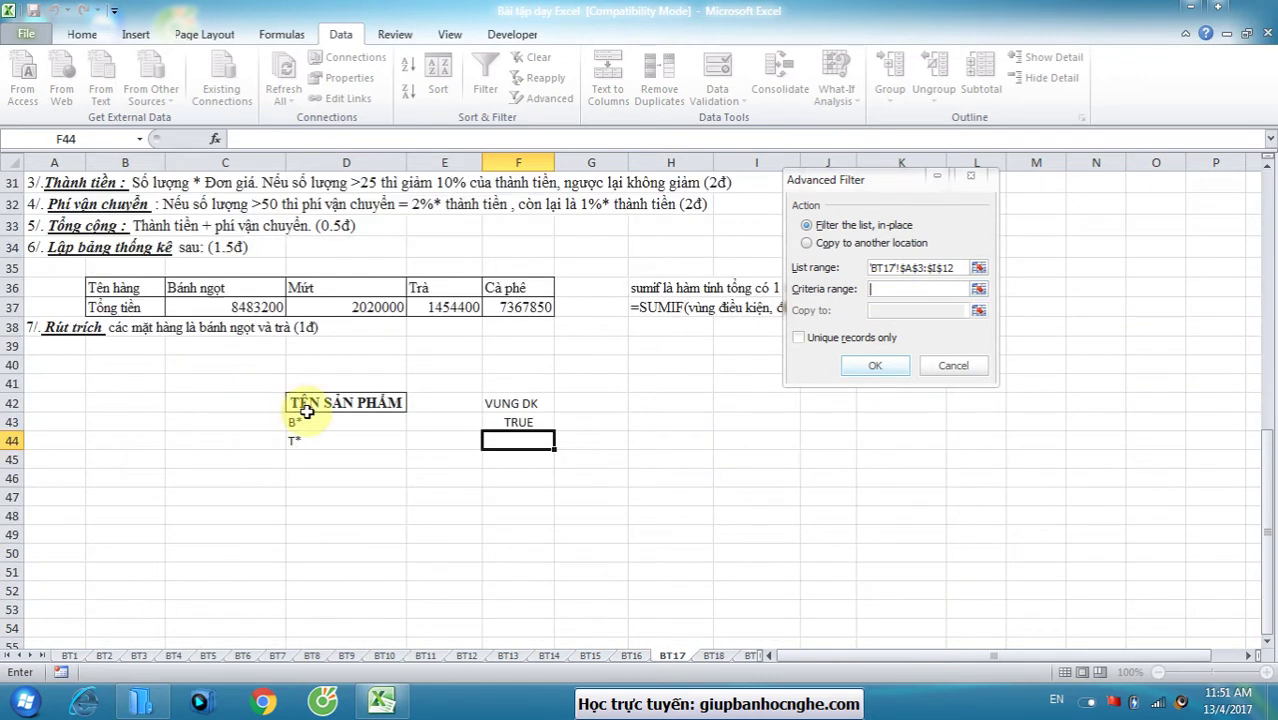
{"action": "left_click_drag", "start_coordinate": [325, 403], "coordinate": [331, 438]}
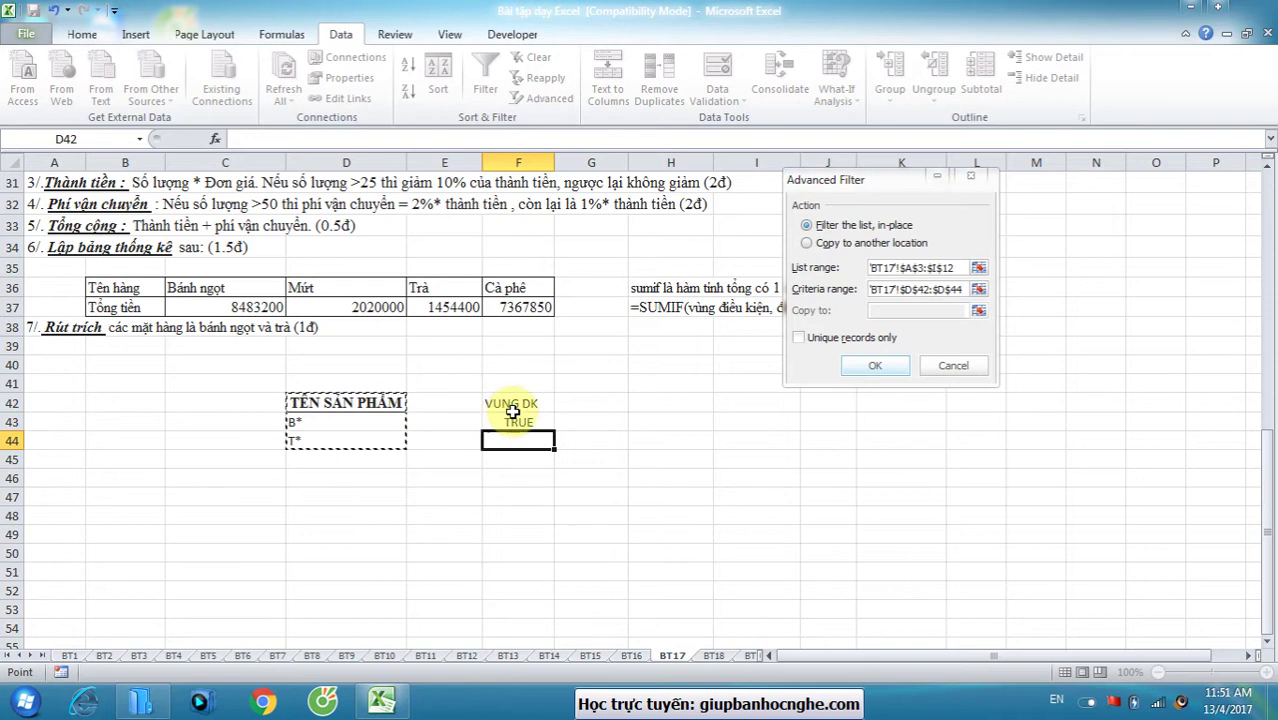
{"action": "left_click_drag", "start_coordinate": [514, 405], "coordinate": [520, 426]}
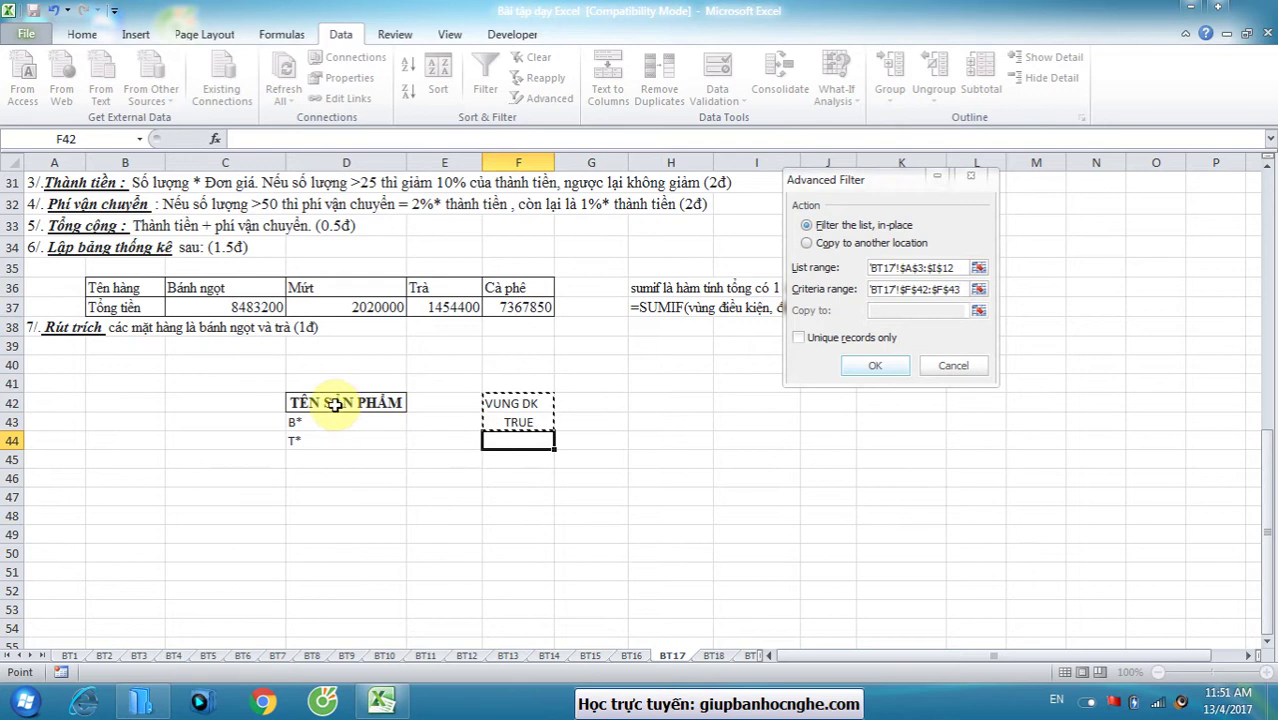
{"action": "left_click_drag", "start_coordinate": [335, 404], "coordinate": [348, 445]}
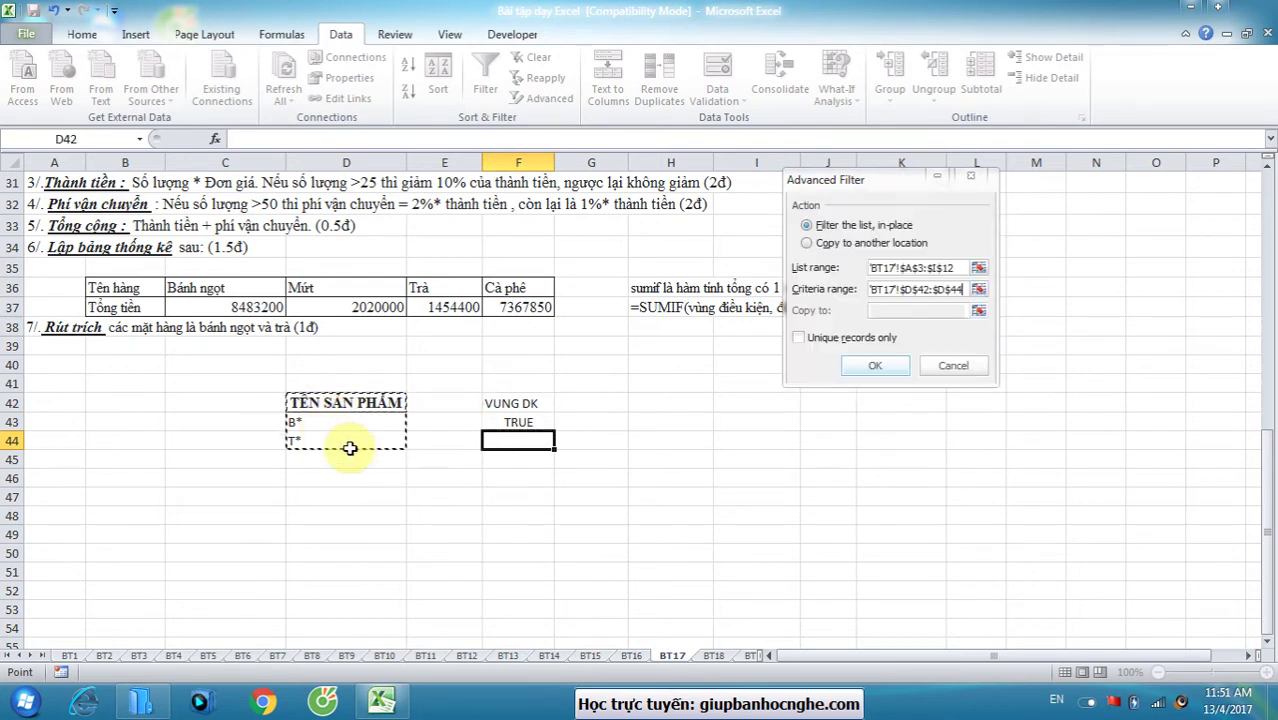
- Copy the filtered rows to A47, extracting five bánh ngọt and trà items
{"action": "left_click", "coordinate": [836, 249]}
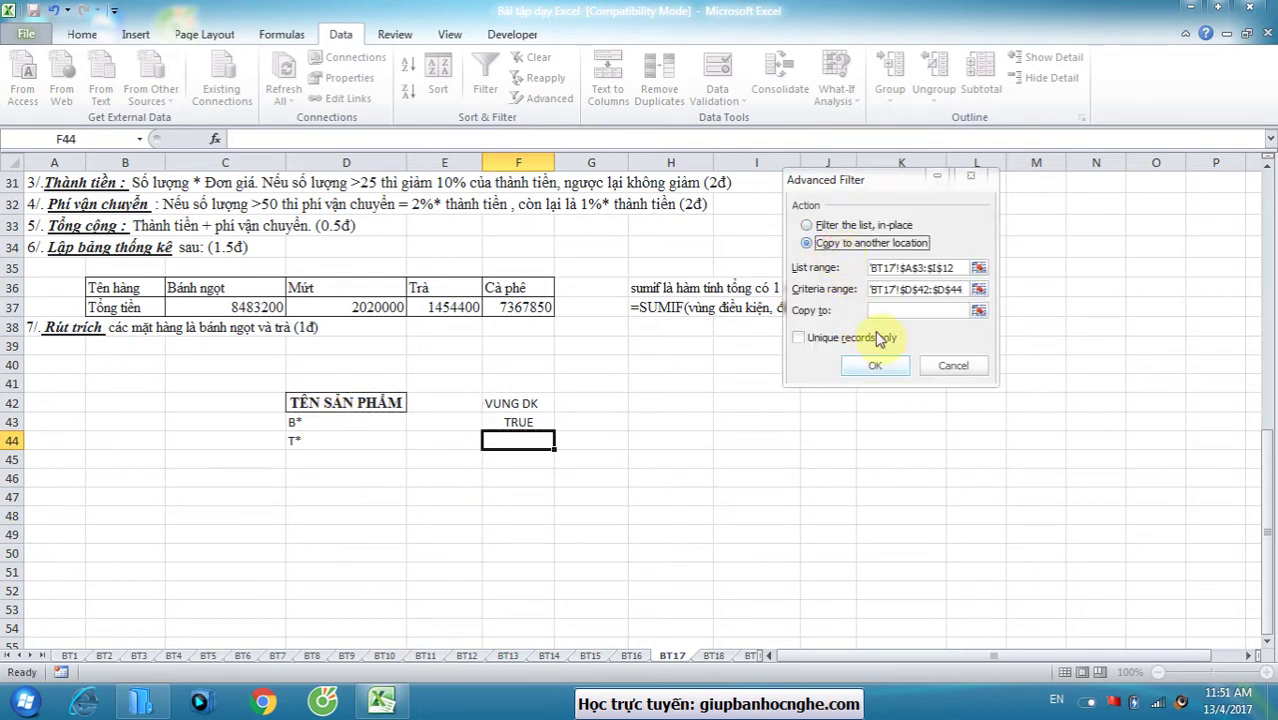
{"action": "left_click", "coordinate": [885, 310]}
{"action": "left_click", "coordinate": [51, 485]}
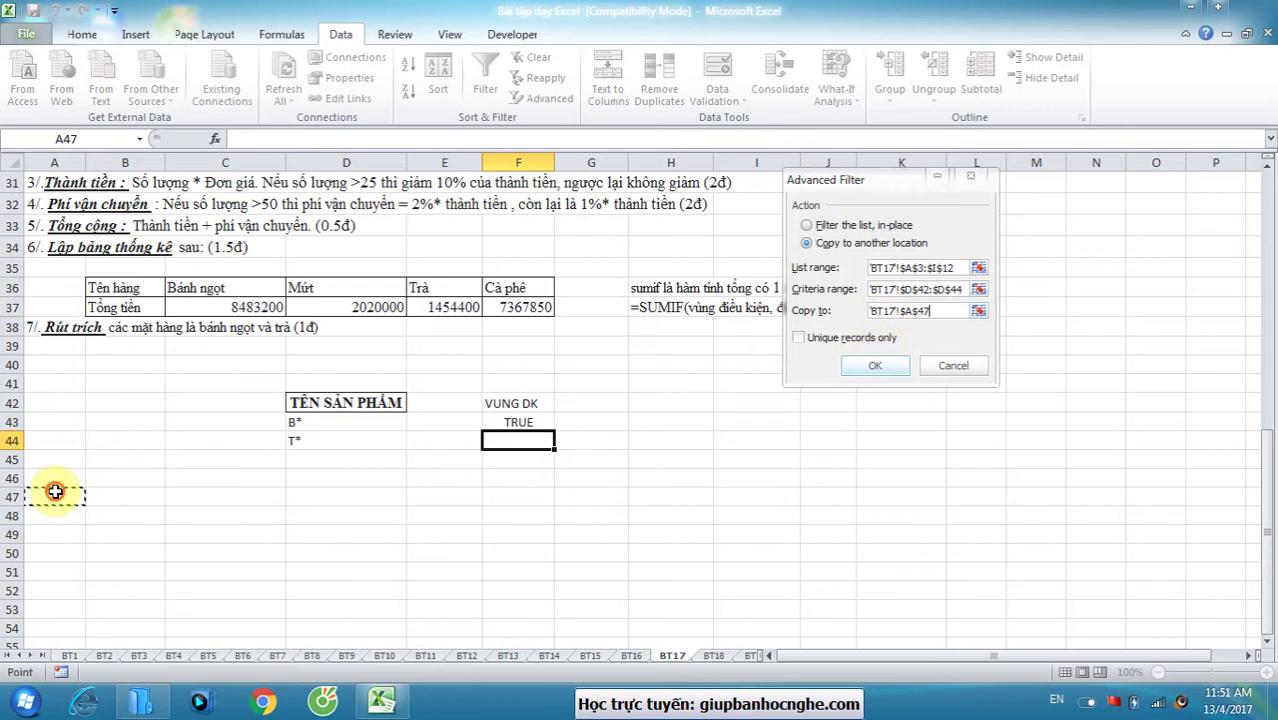
{"action": "left_click", "coordinate": [862, 372]}
{"action": "scroll", "coordinate": [862, 372], "scroll_direction": "down", "scroll_amount": 3}
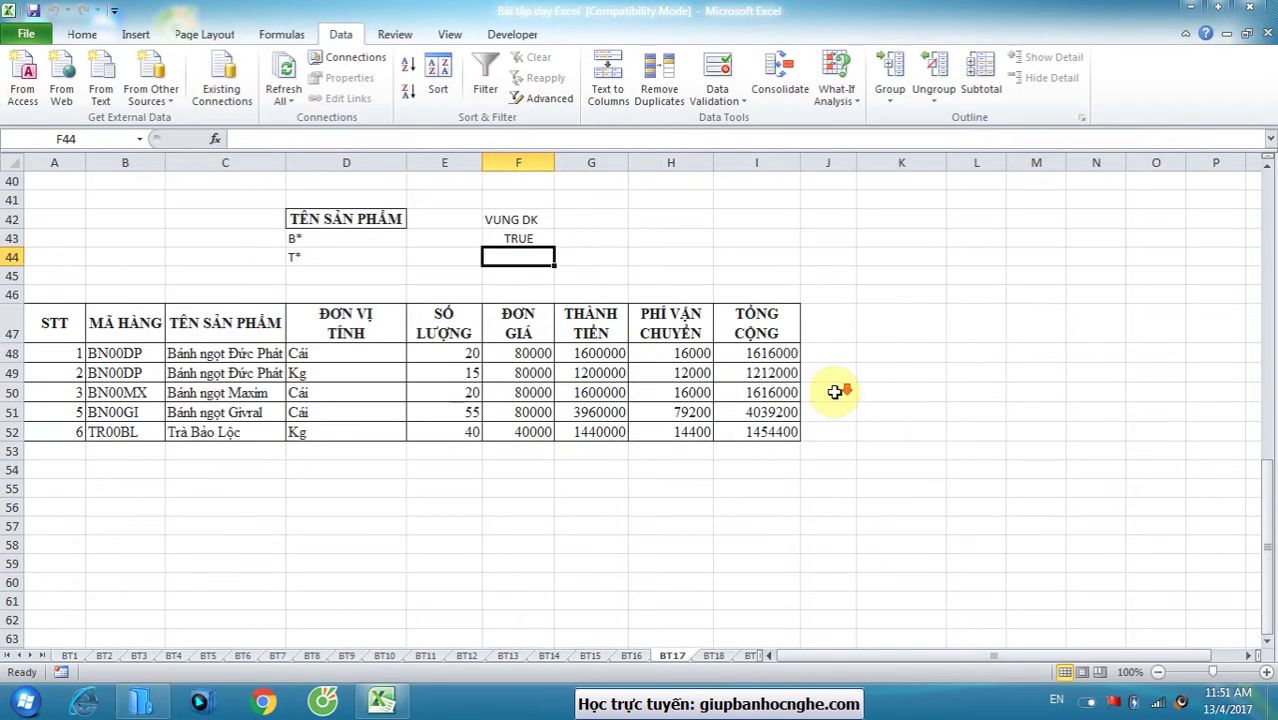
- Reopen Advanced Filter and set the criteria range to the VUNG DK formula F42:F43
{"action": "left_click_drag", "start_coordinate": [185, 352], "coordinate": [184, 382]}
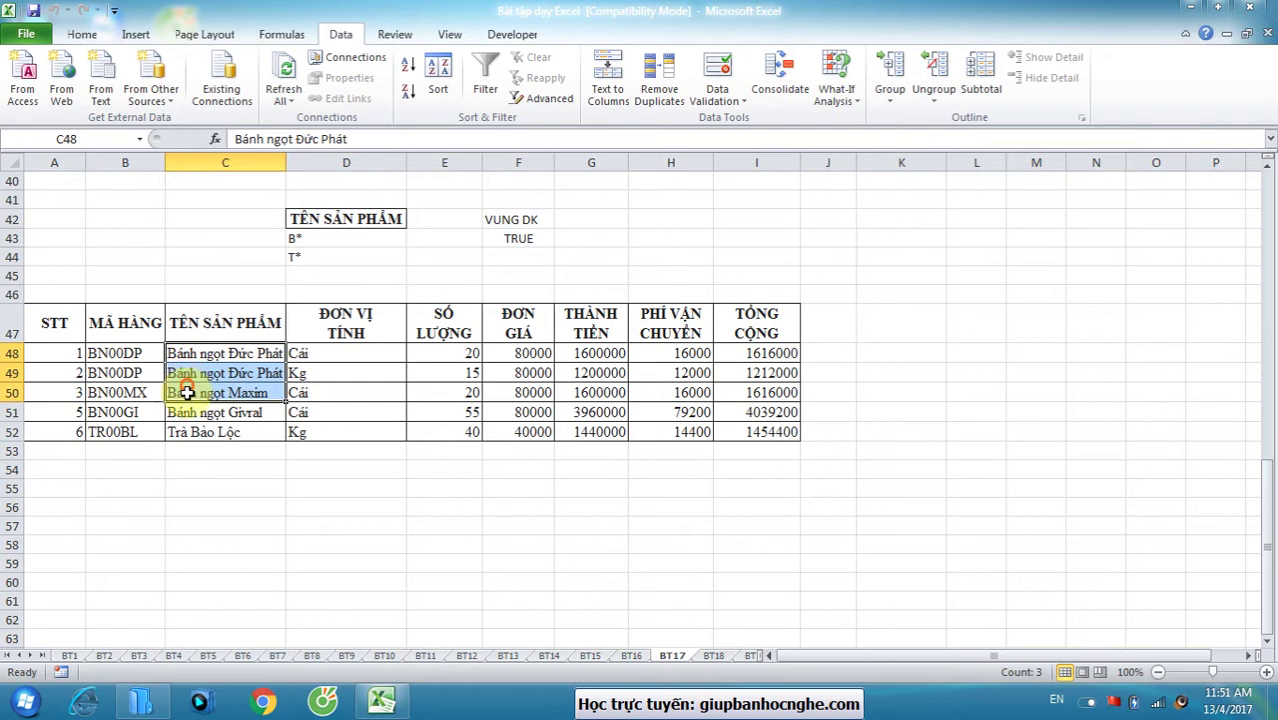
{"action": "left_click", "coordinate": [184, 430]}
{"action": "scroll", "coordinate": [504, 463], "scroll_direction": "up", "scroll_amount": 10}
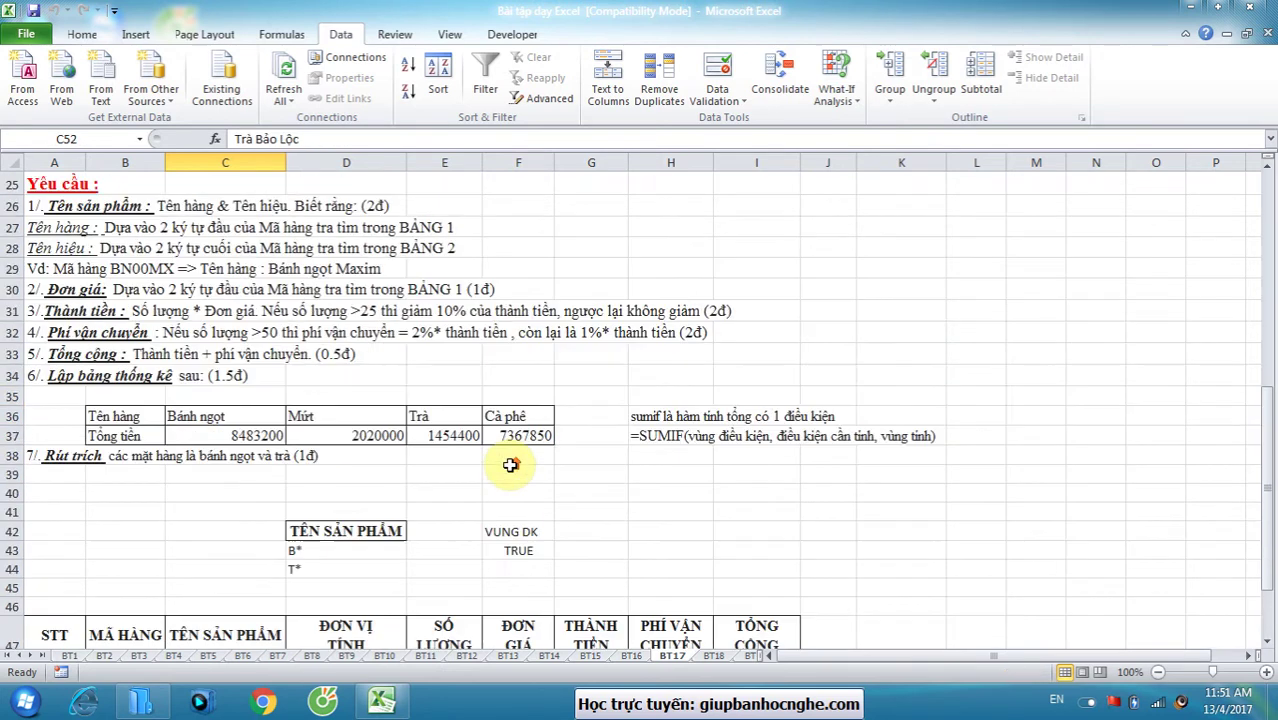
{"action": "left_click", "coordinate": [547, 99]}
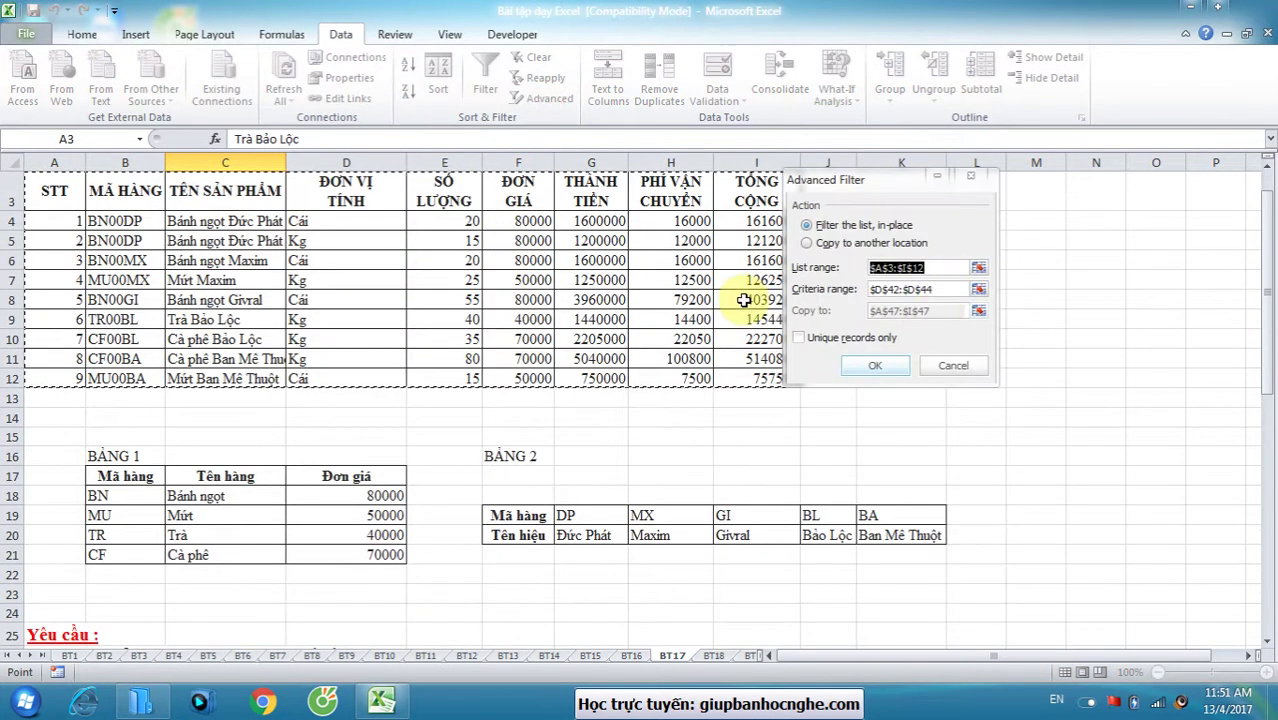
{"action": "scroll", "coordinate": [780, 338], "scroll_direction": "down", "scroll_amount": 8}
{"action": "scroll", "coordinate": [785, 345], "scroll_direction": "down", "scroll_amount": 4}
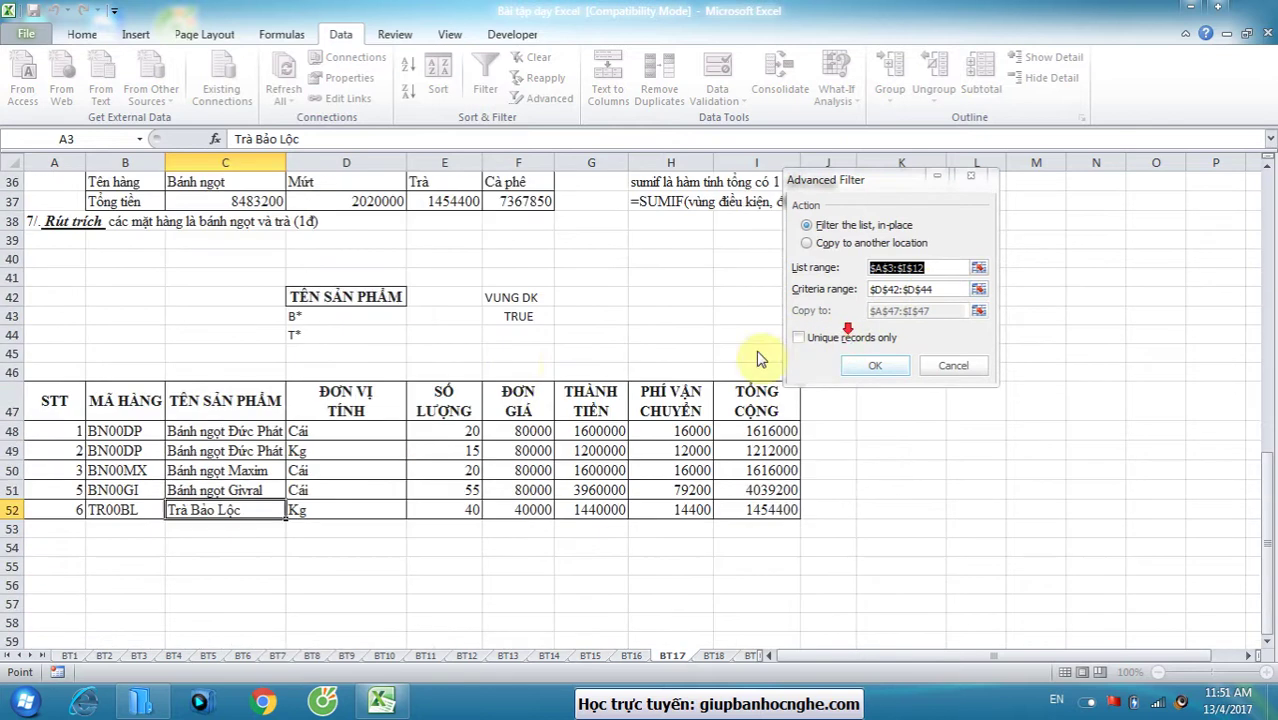
{"action": "left_click", "coordinate": [925, 289]}
{"action": "left_click_drag", "start_coordinate": [517, 299], "coordinate": [522, 320]}
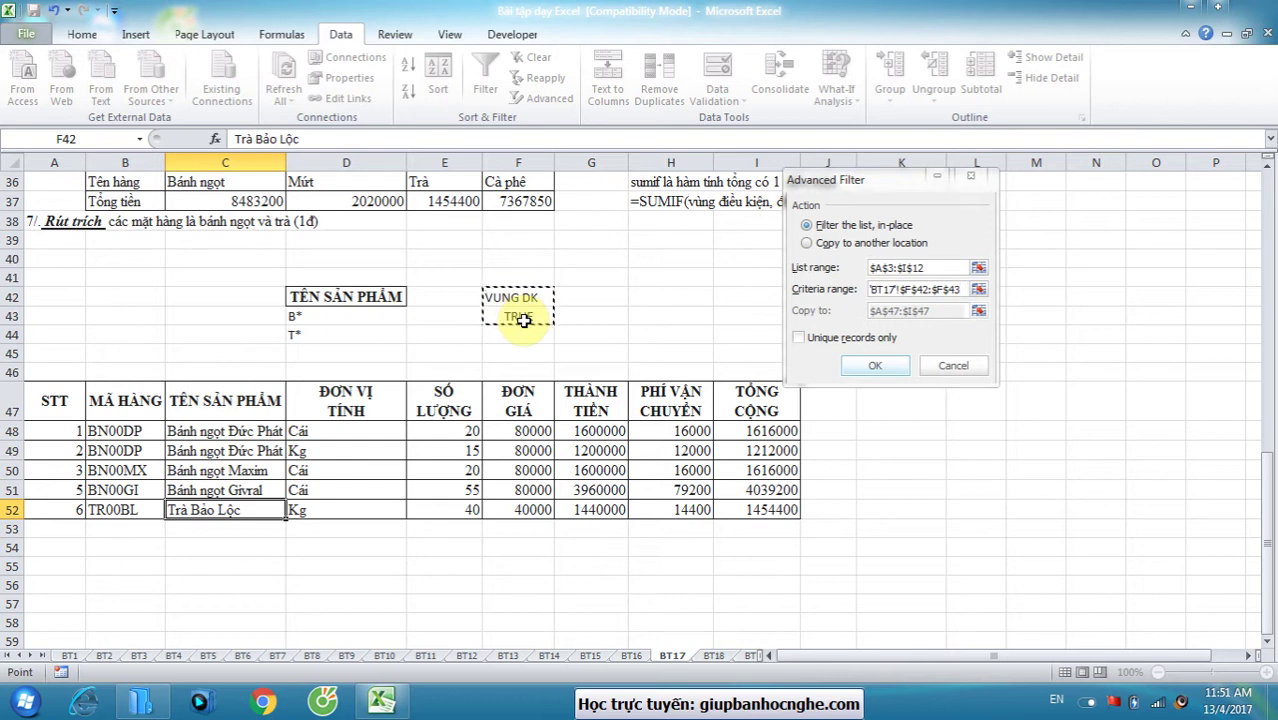
- Copy the results to A54, producing the same five items
{"action": "left_click", "coordinate": [806, 243]}
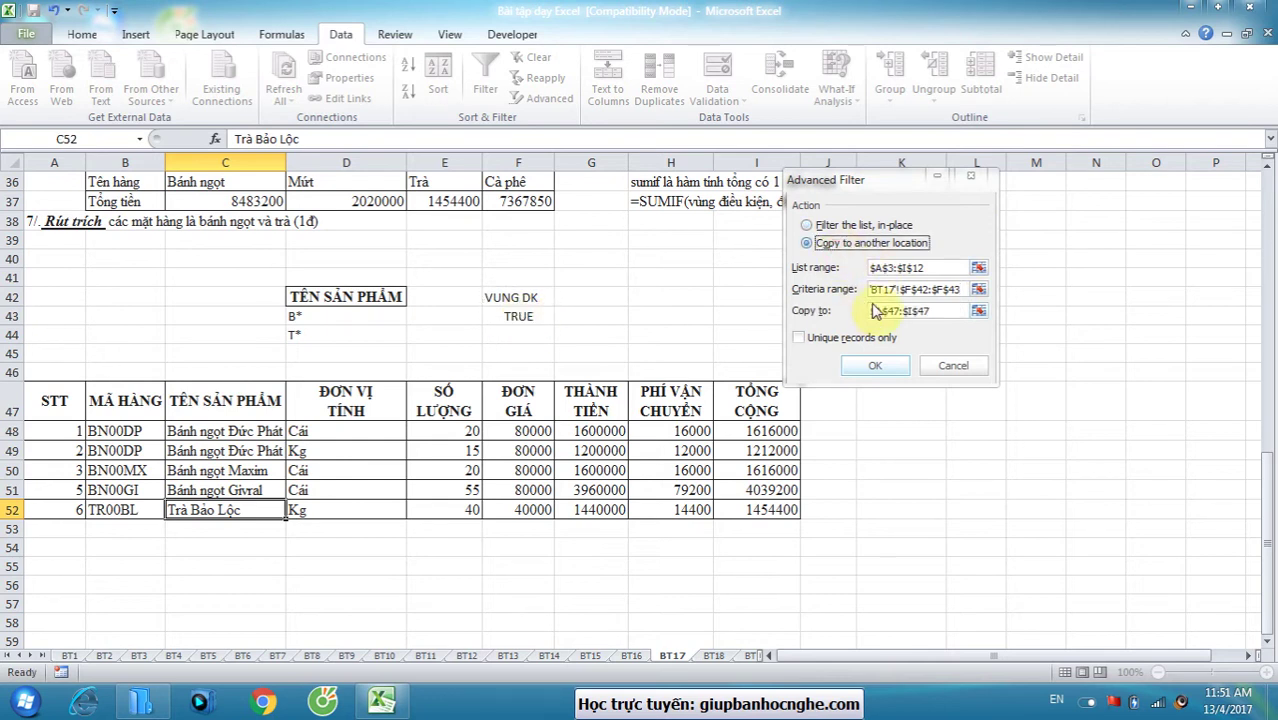
{"action": "left_click_drag", "start_coordinate": [929, 312], "coordinate": [868, 313]}
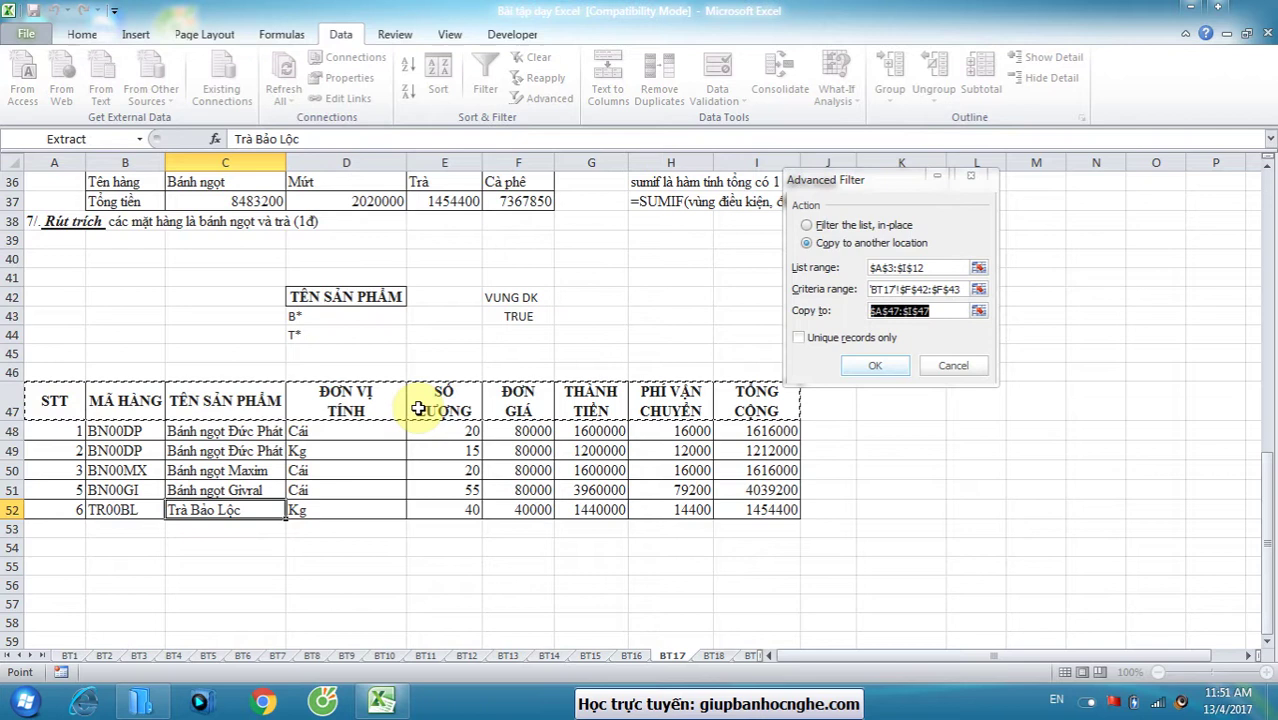
{"action": "left_click", "coordinate": [74, 545]}
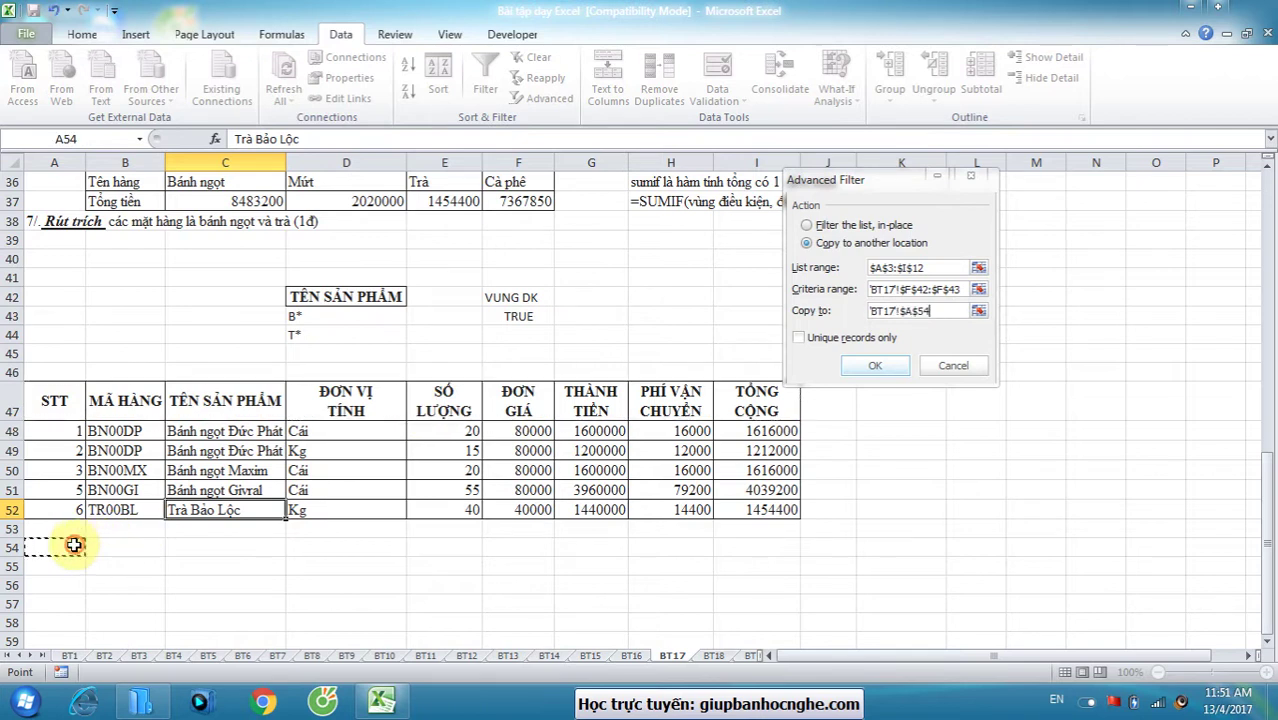
{"action": "left_click", "coordinate": [876, 366]}
{"action": "scroll", "coordinate": [831, 410], "scroll_direction": "down", "scroll_amount": 4}
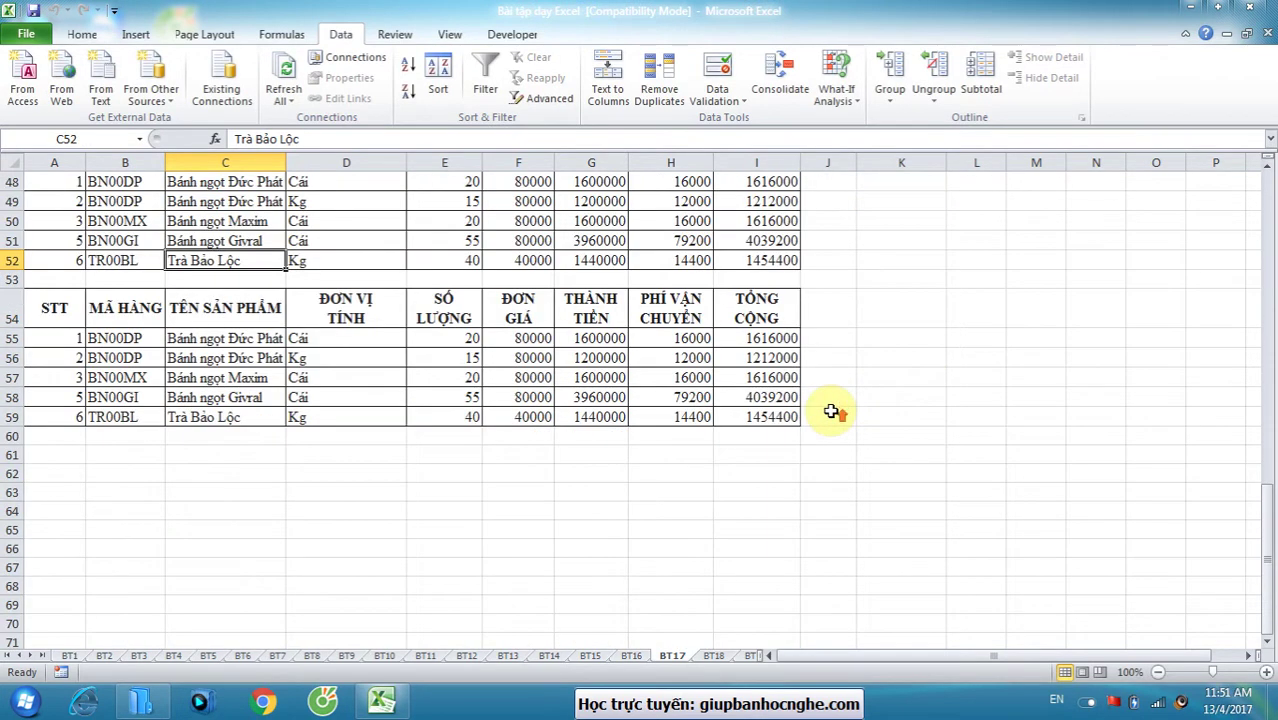
{"action": "scroll", "coordinate": [831, 411], "scroll_direction": "up", "scroll_amount": 2}
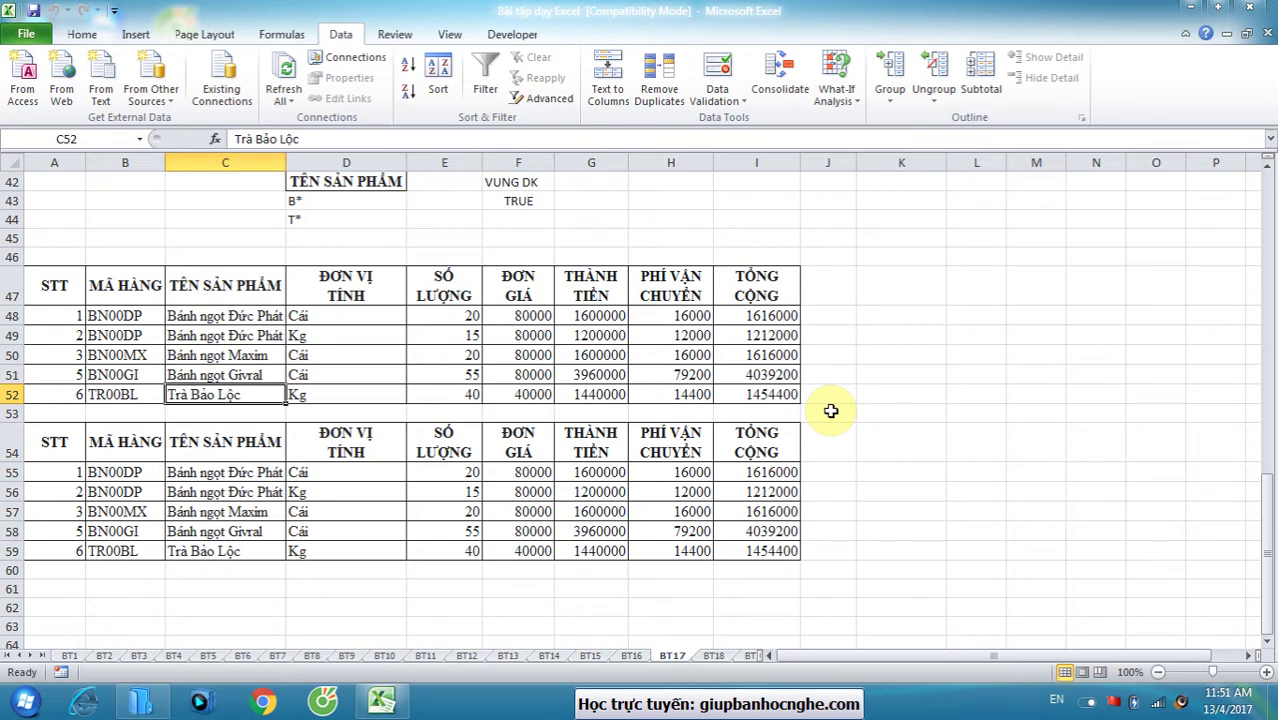
{"action": "scroll", "coordinate": [831, 411], "scroll_direction": "up", "scroll_amount": 6}
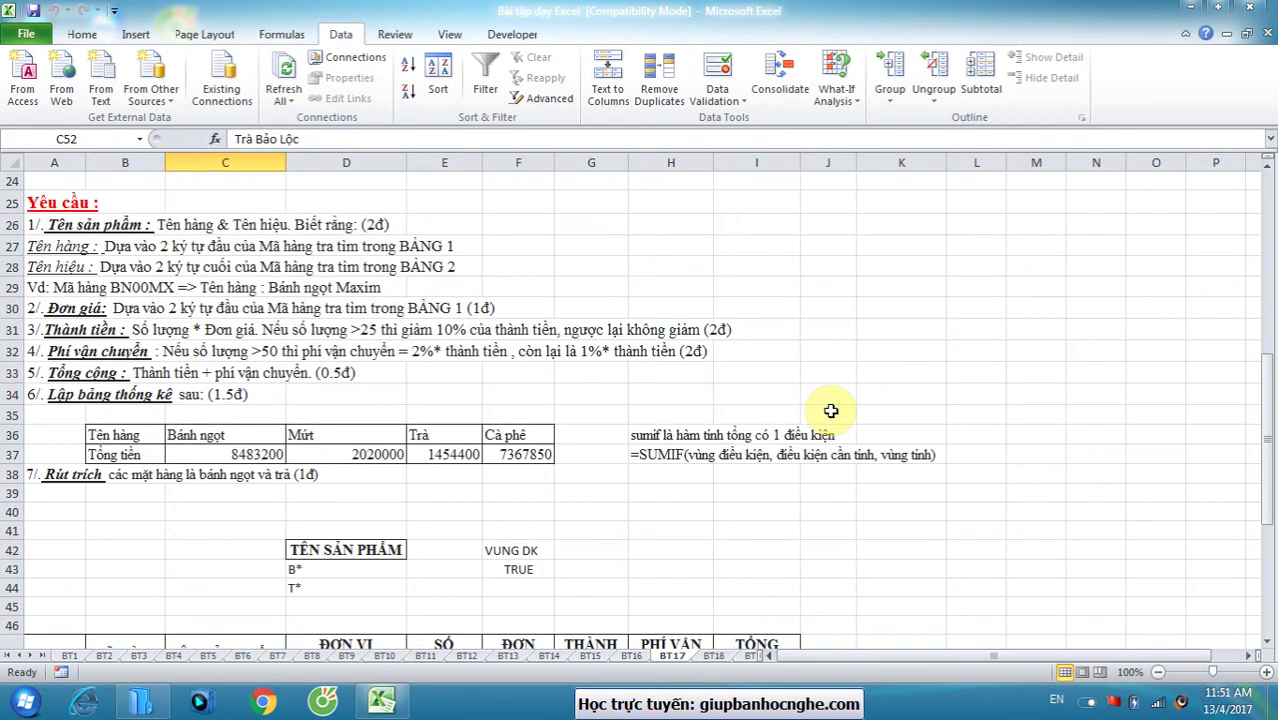
{"action": "scroll", "coordinate": [831, 411], "scroll_direction": "up", "scroll_amount": 5}
{"action": "scroll", "coordinate": [831, 411], "scroll_direction": "up", "scroll_amount": 3}
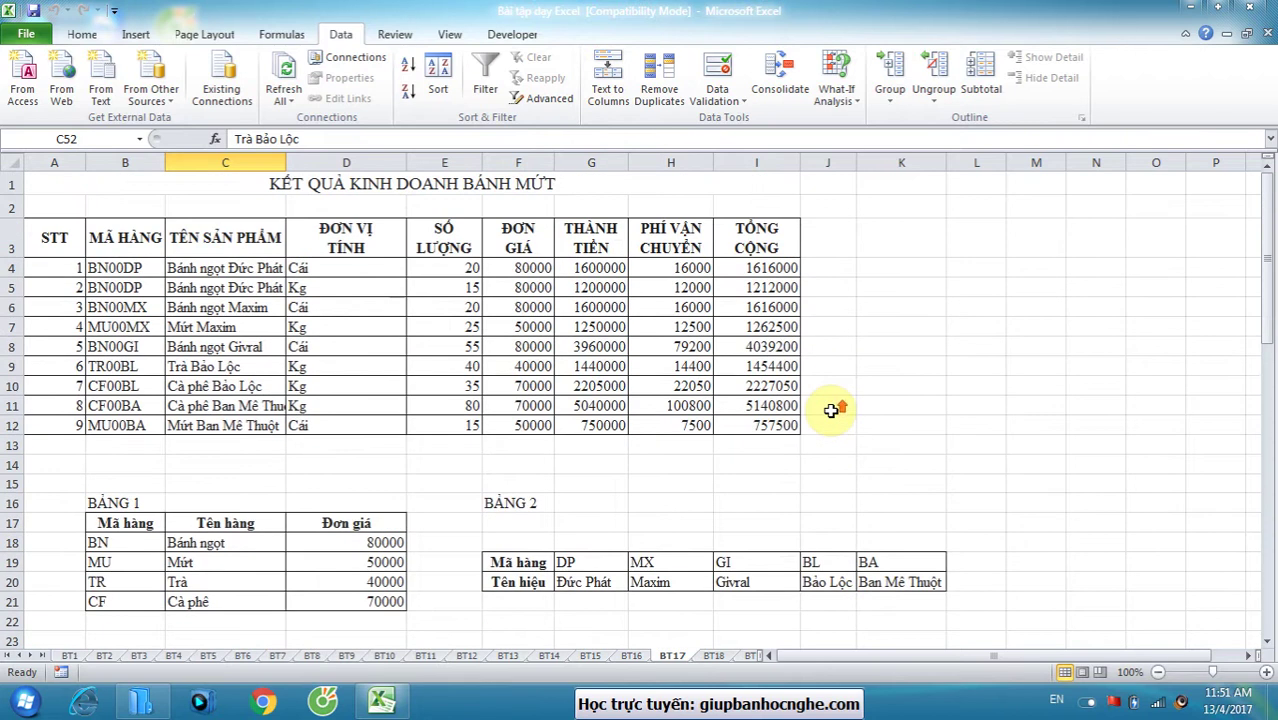